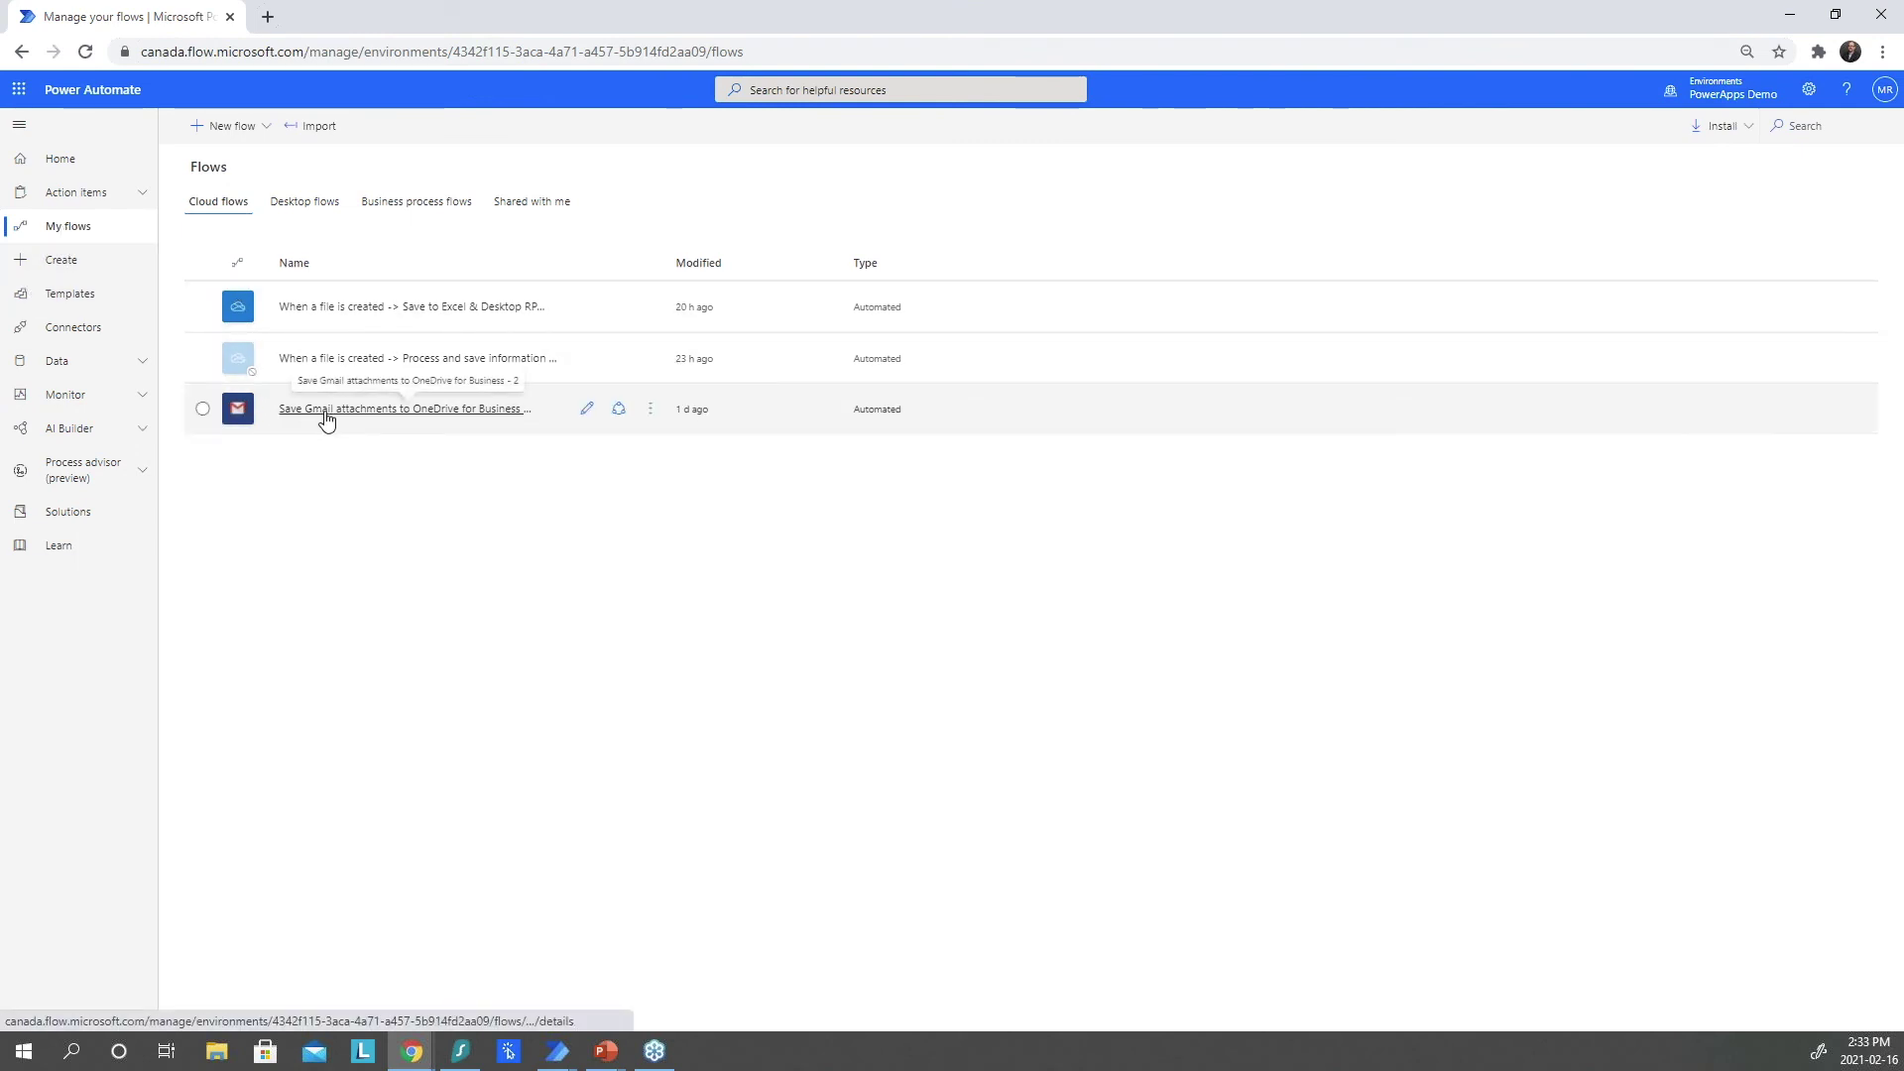
pyautogui.click(588, 411)
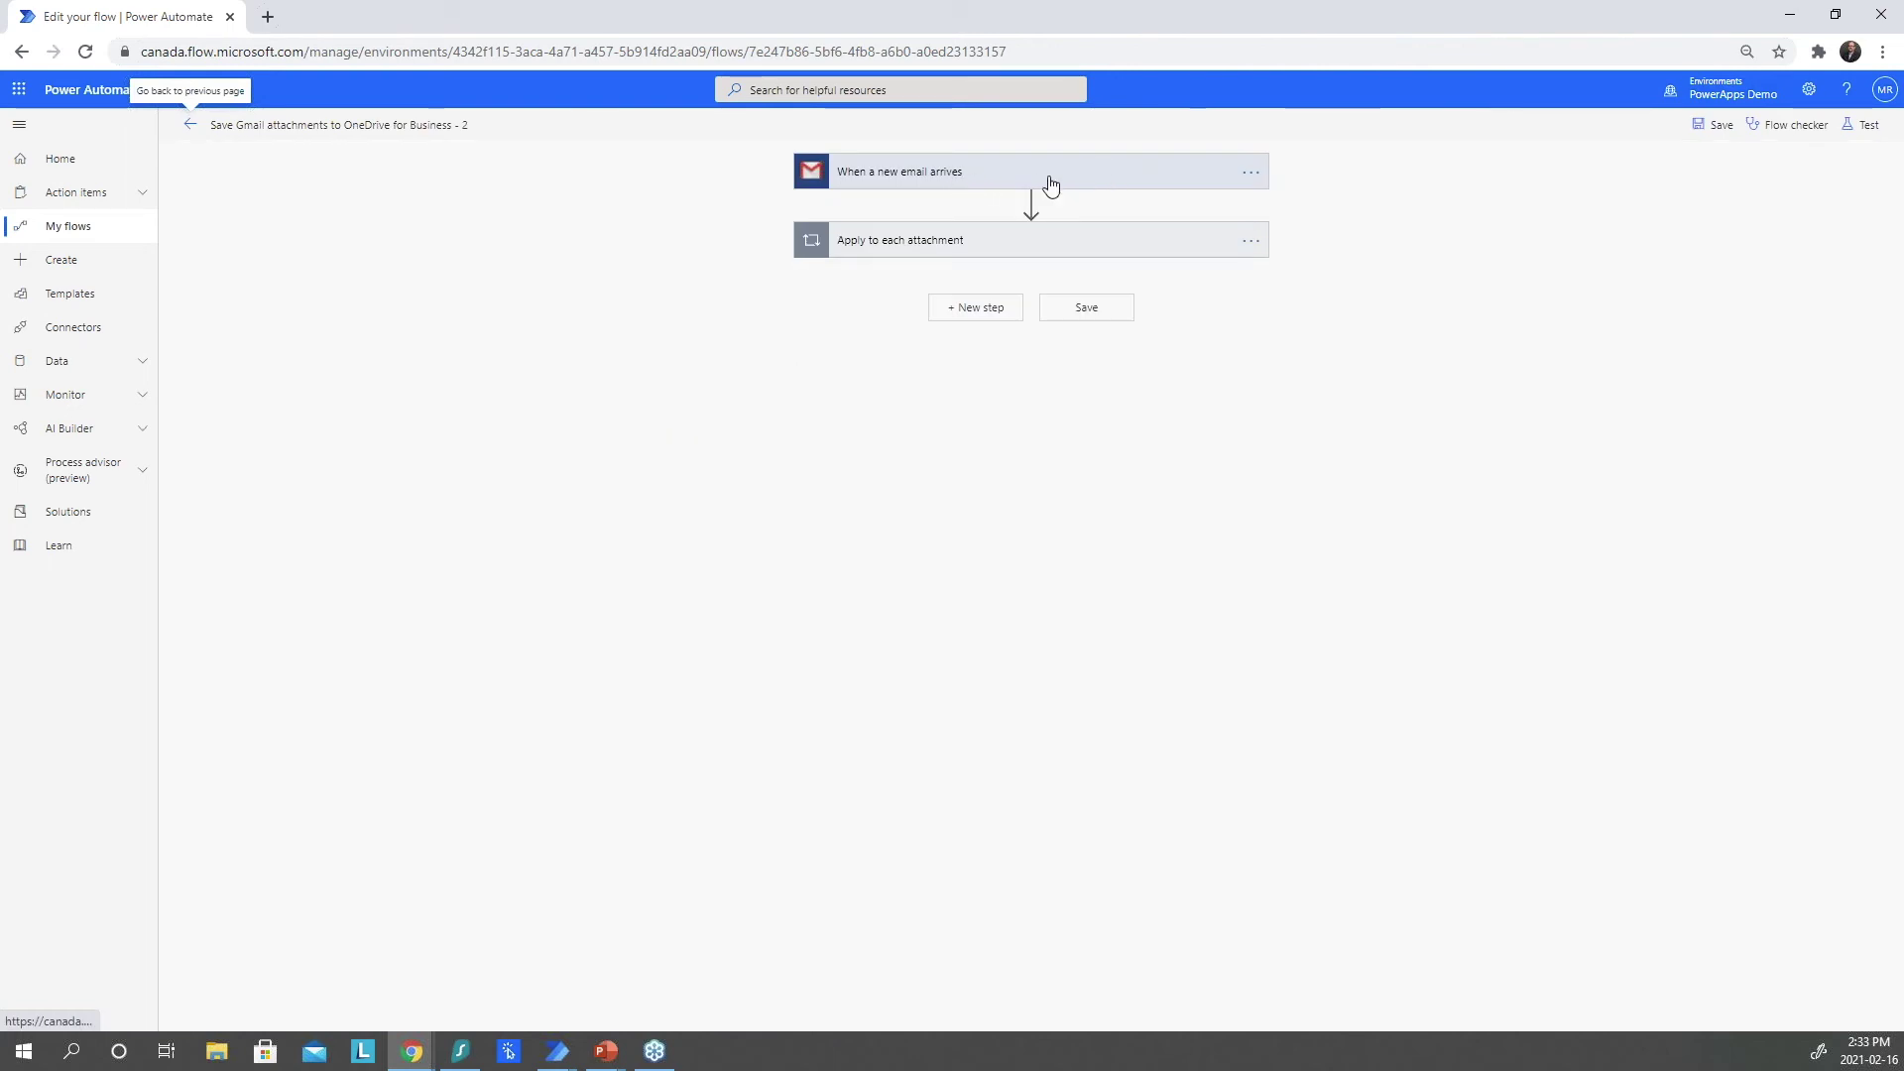
pyautogui.click(1096, 180)
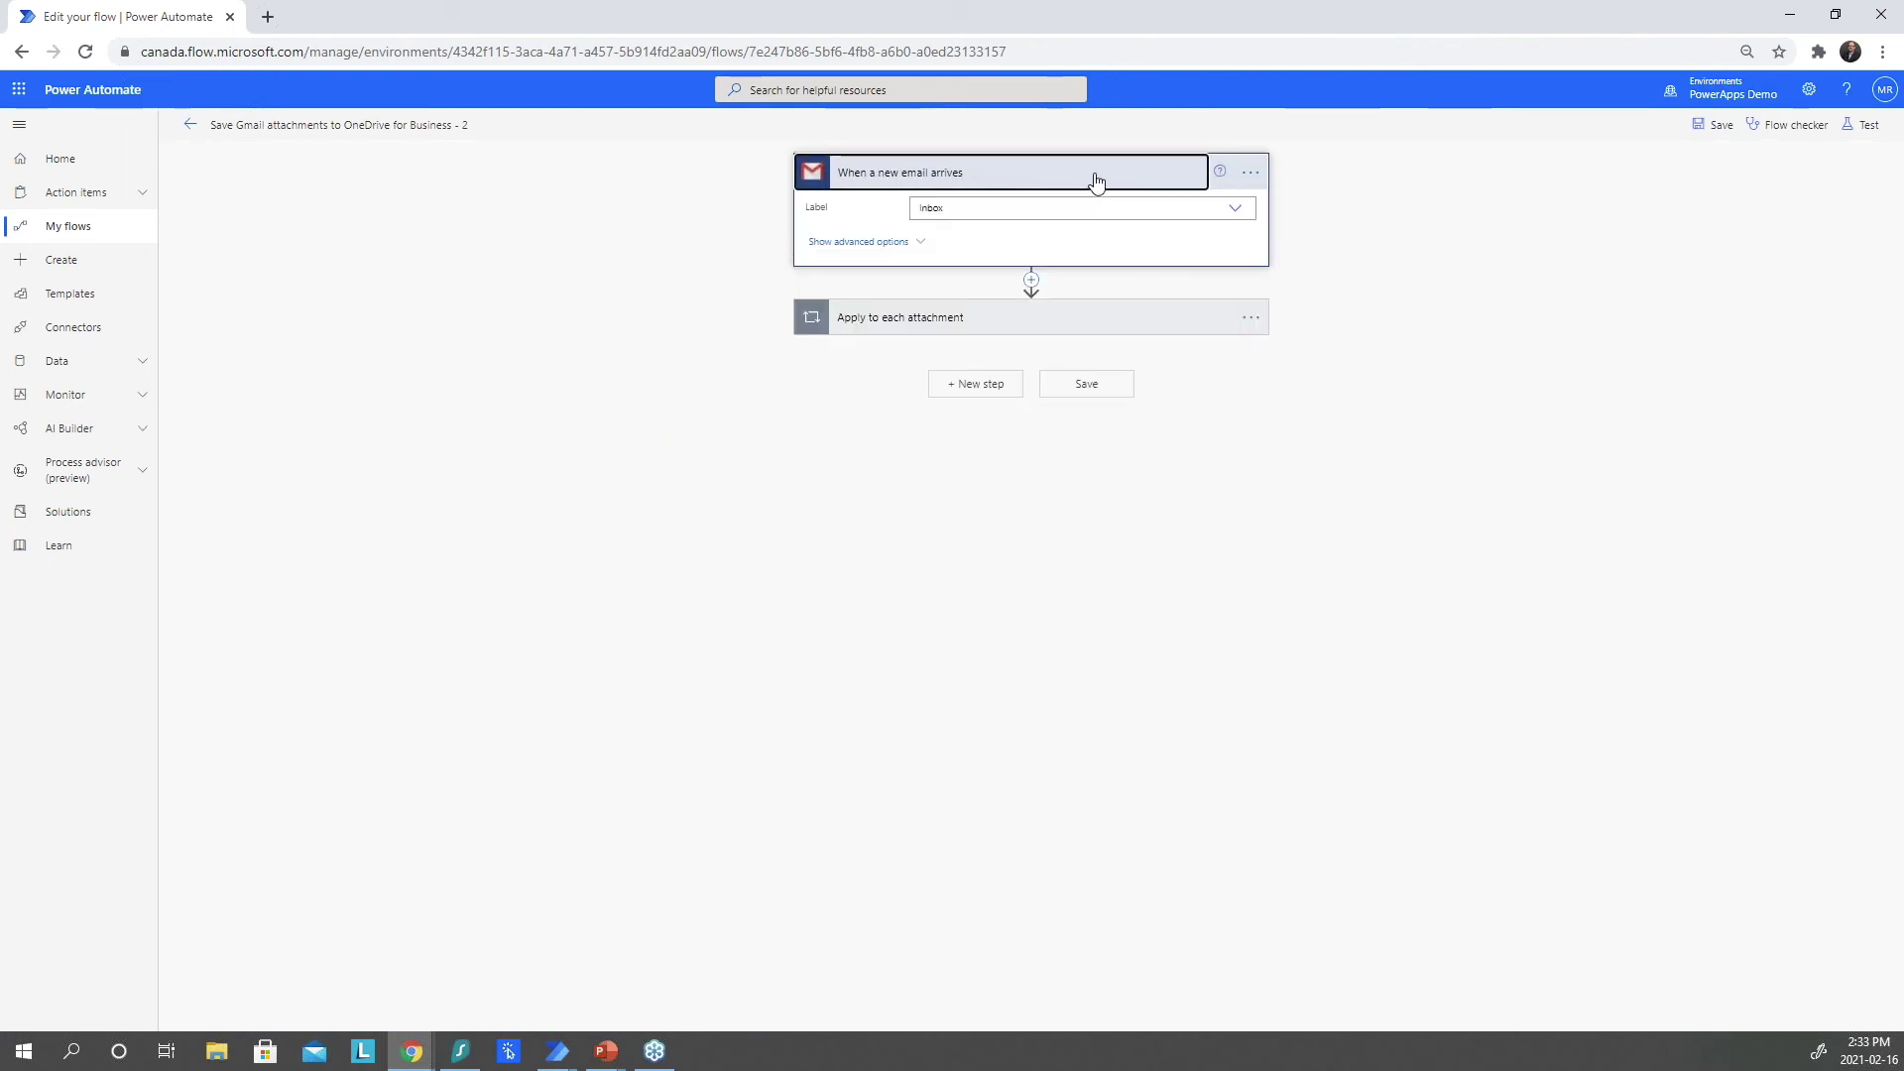
pyautogui.click(882, 250)
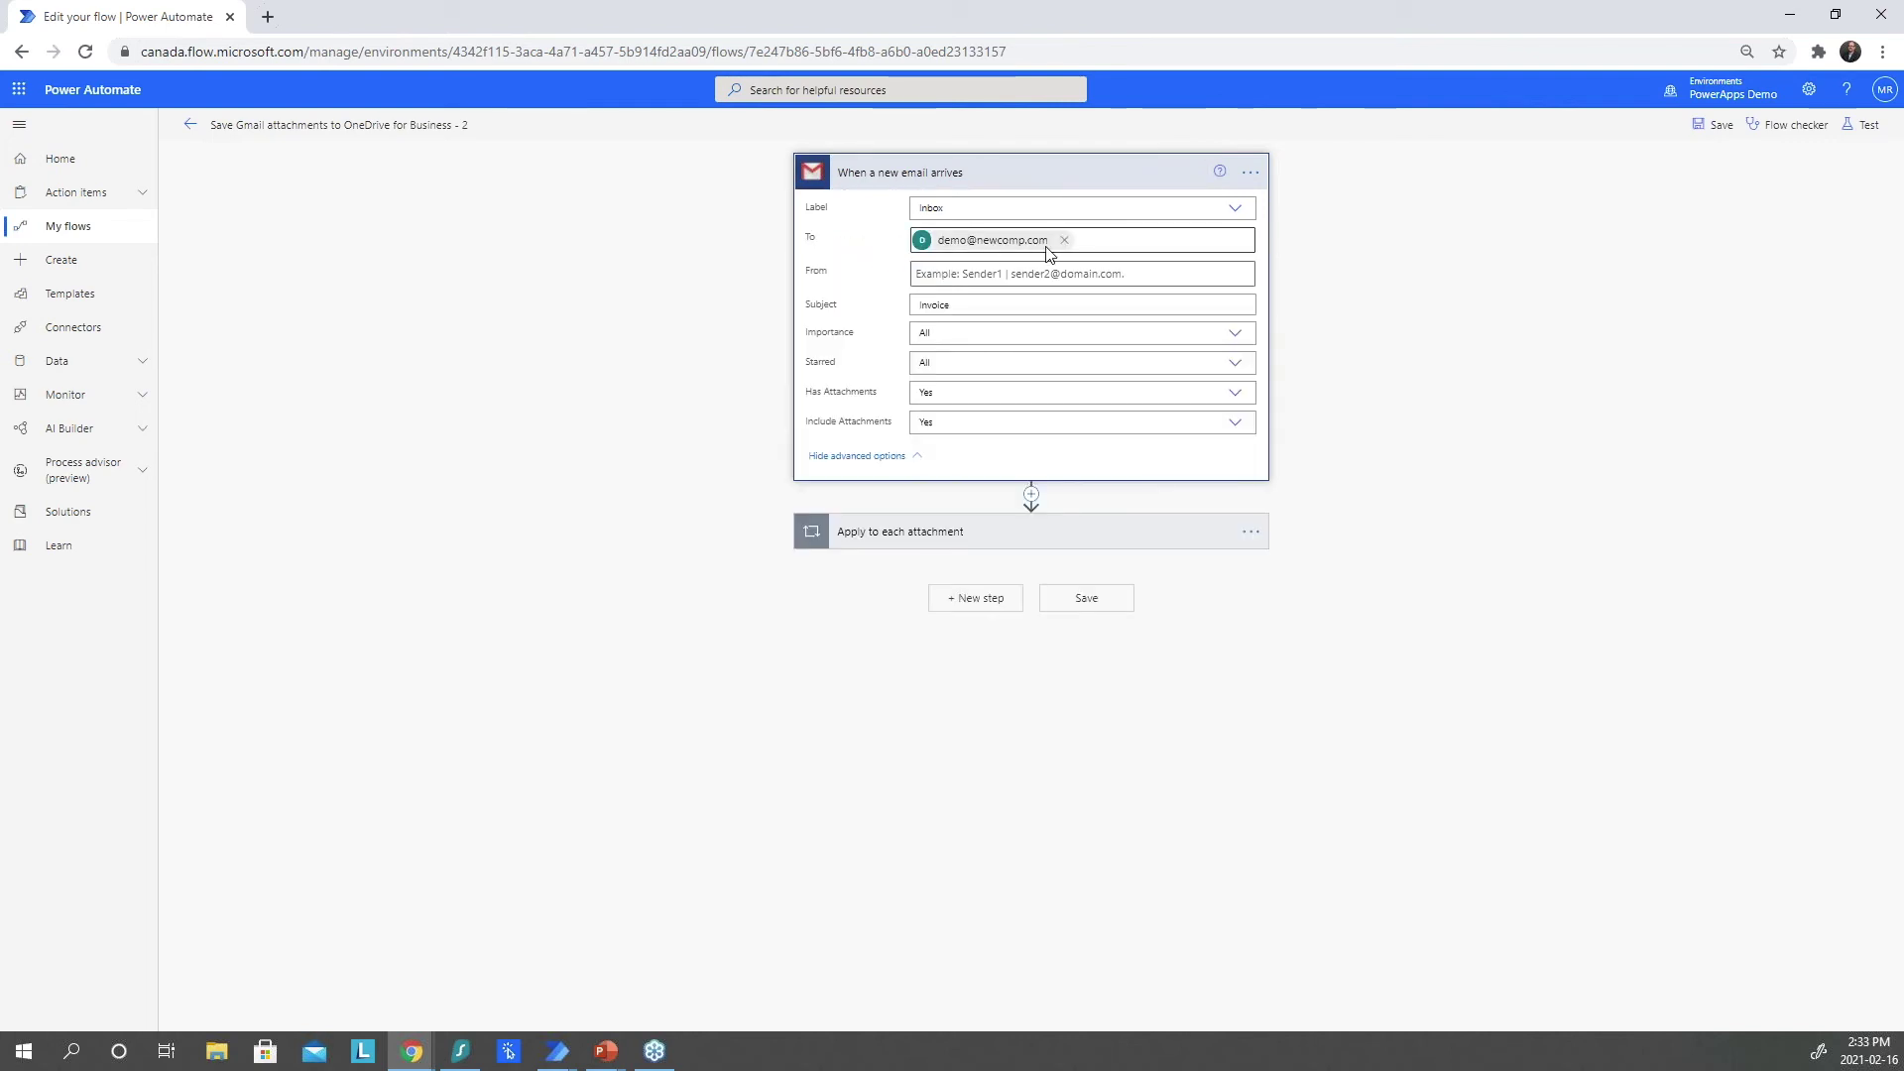
pyautogui.click(1026, 539)
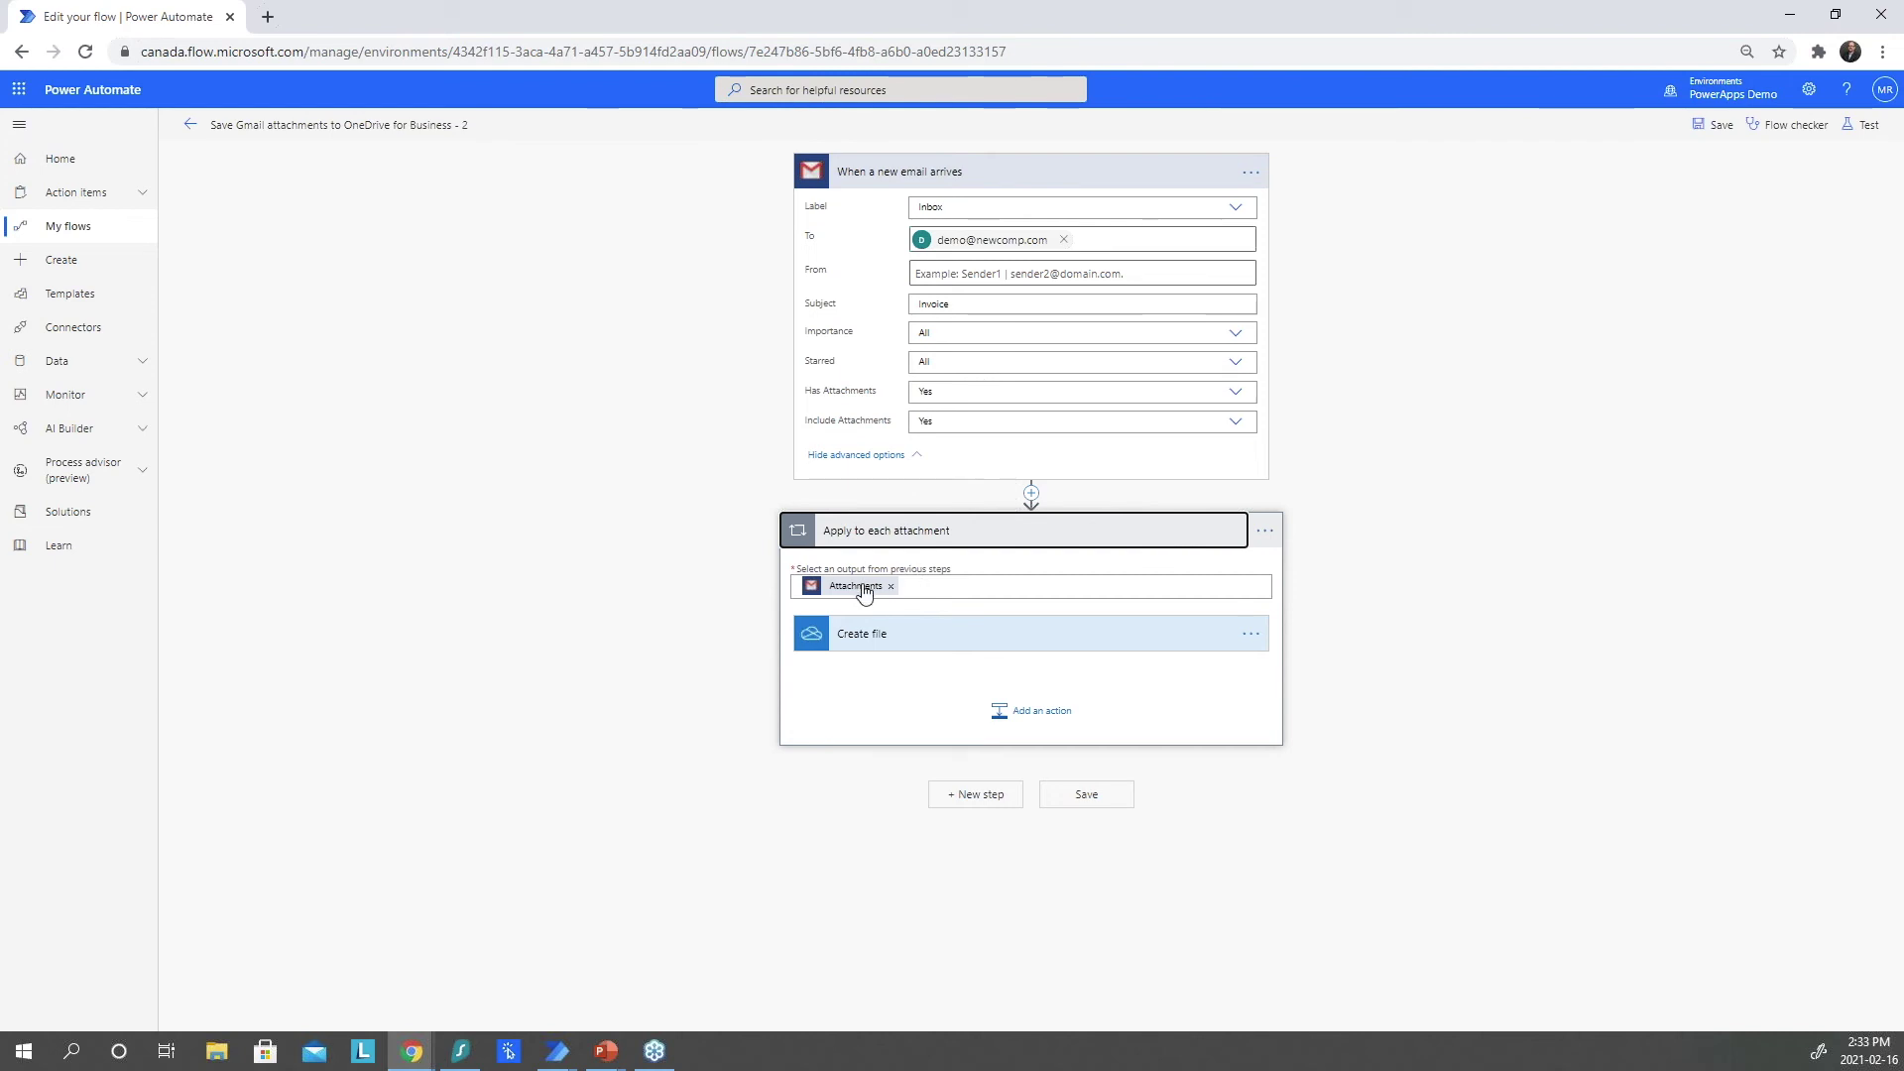
pyautogui.click(900, 638)
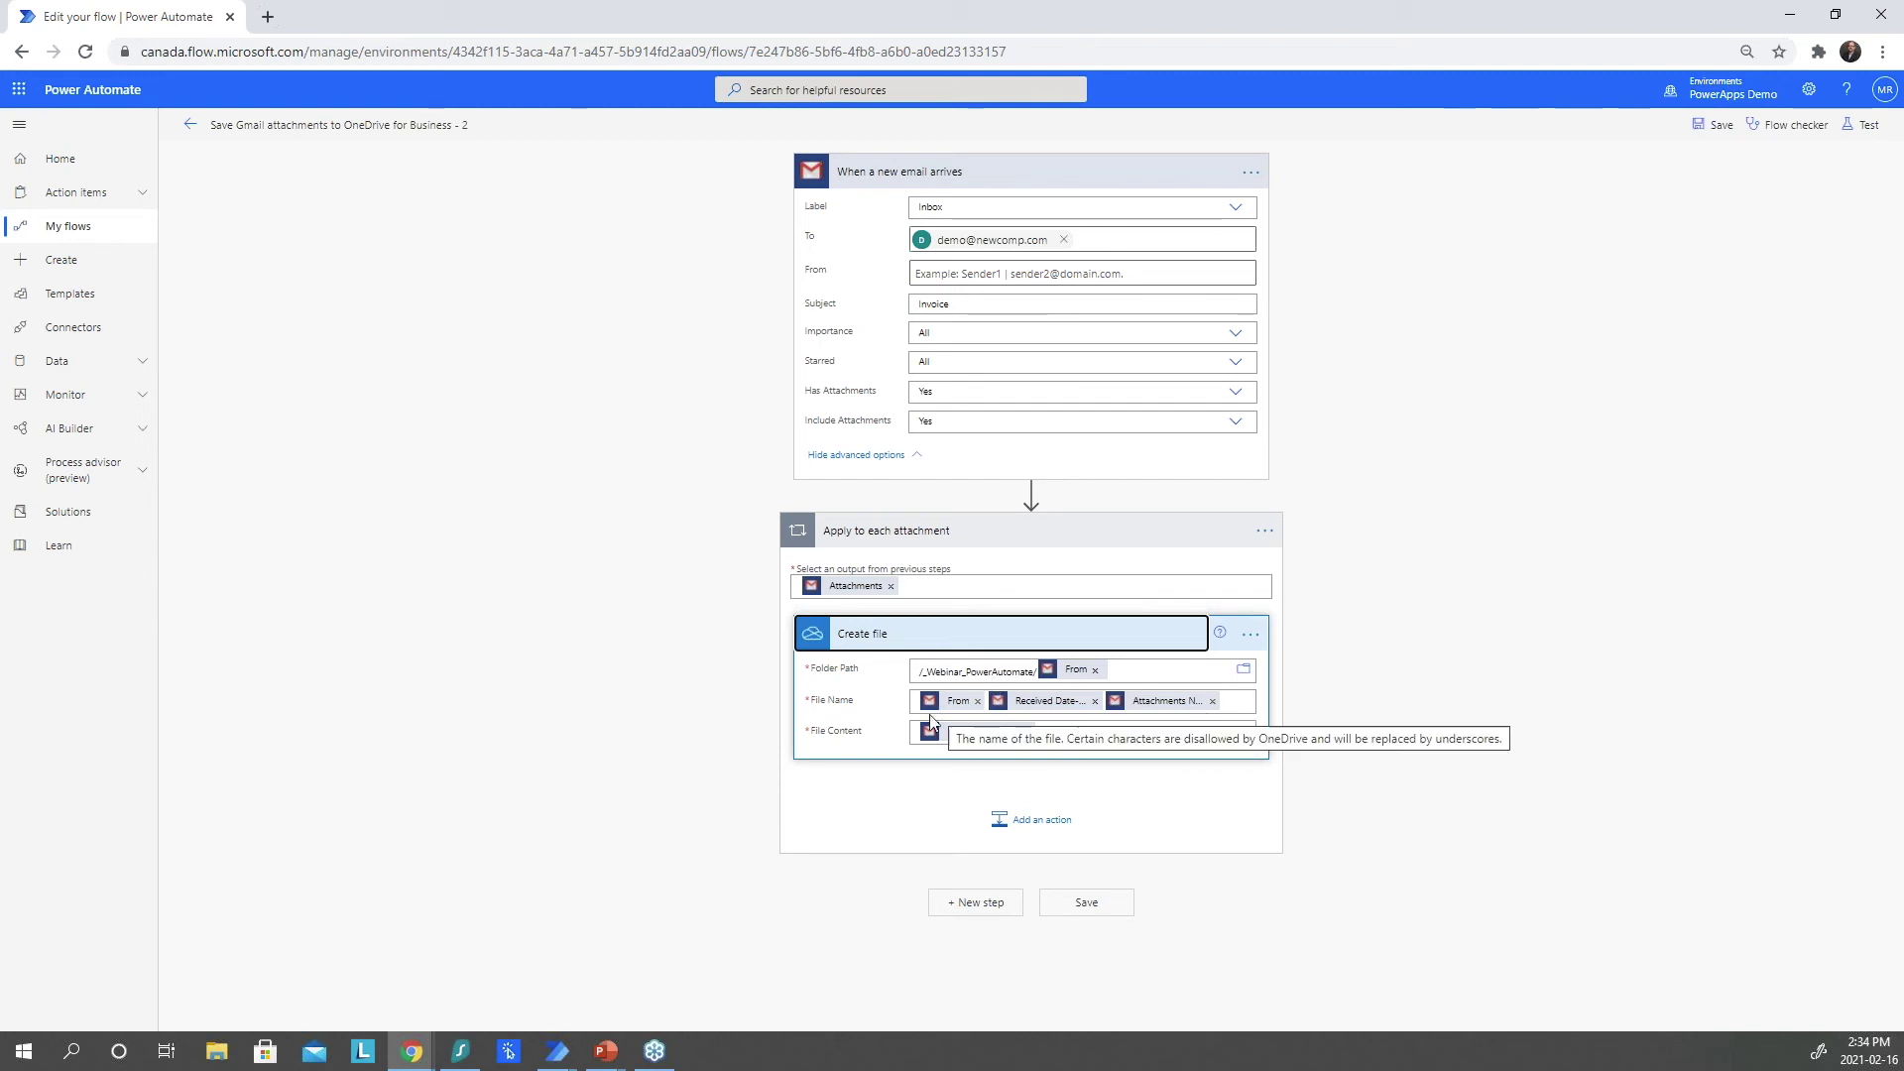
pyautogui.click(79, 230)
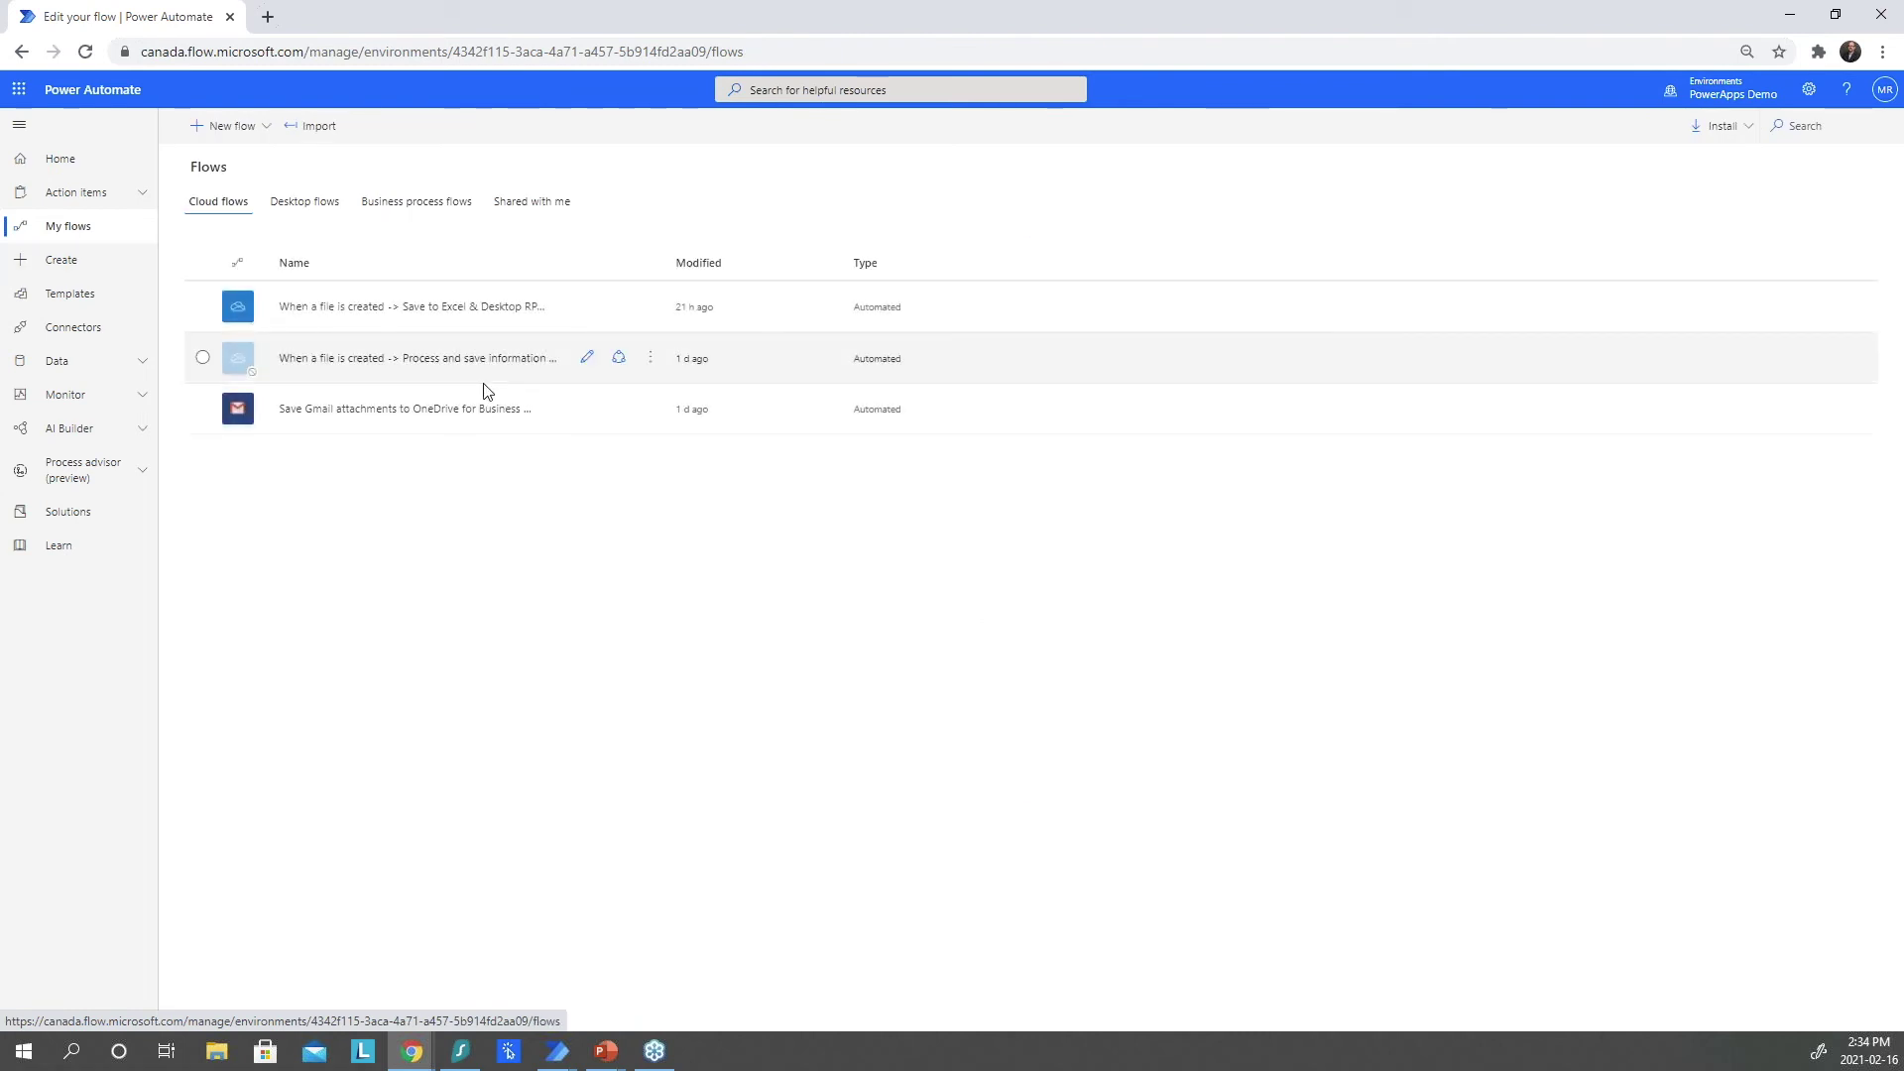
# Open the invoice-processing flow in the editor and expand its file trigger with advanced options.
pyautogui.click(651, 360)
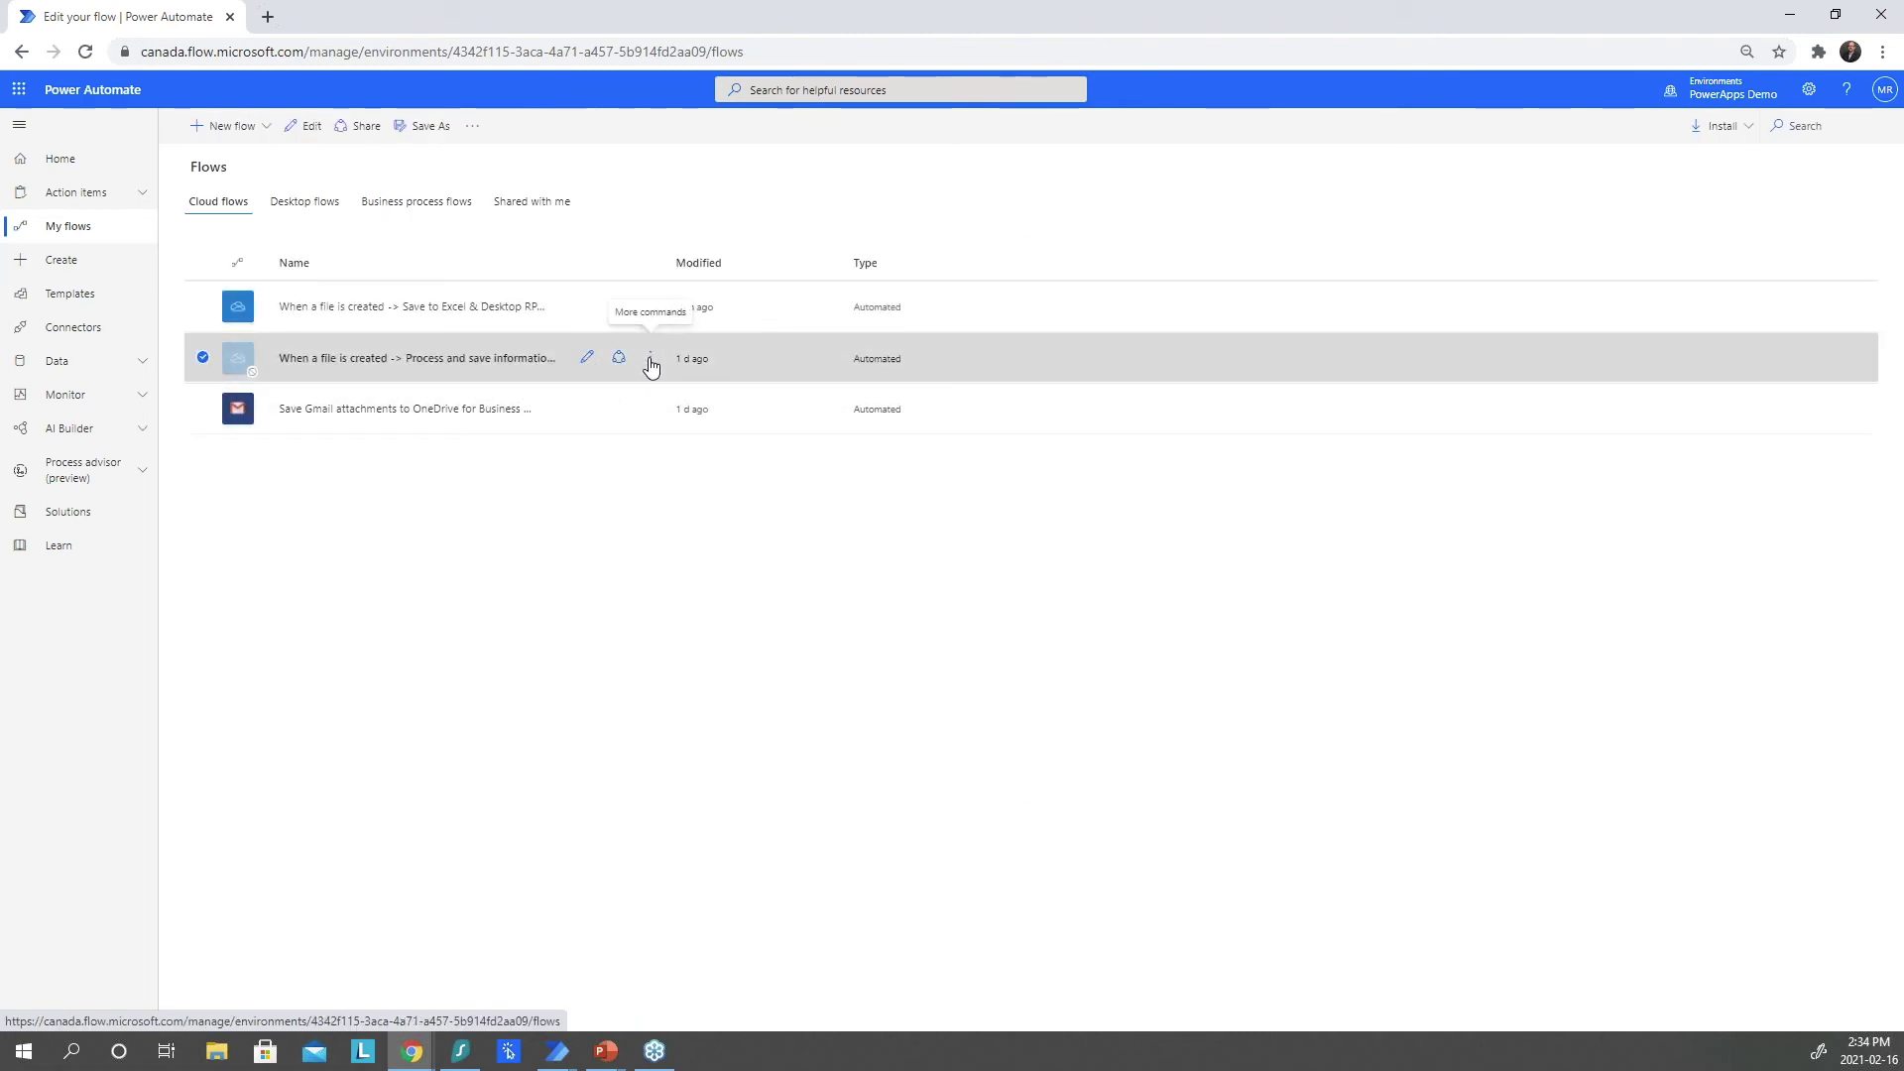
pyautogui.click(670, 397)
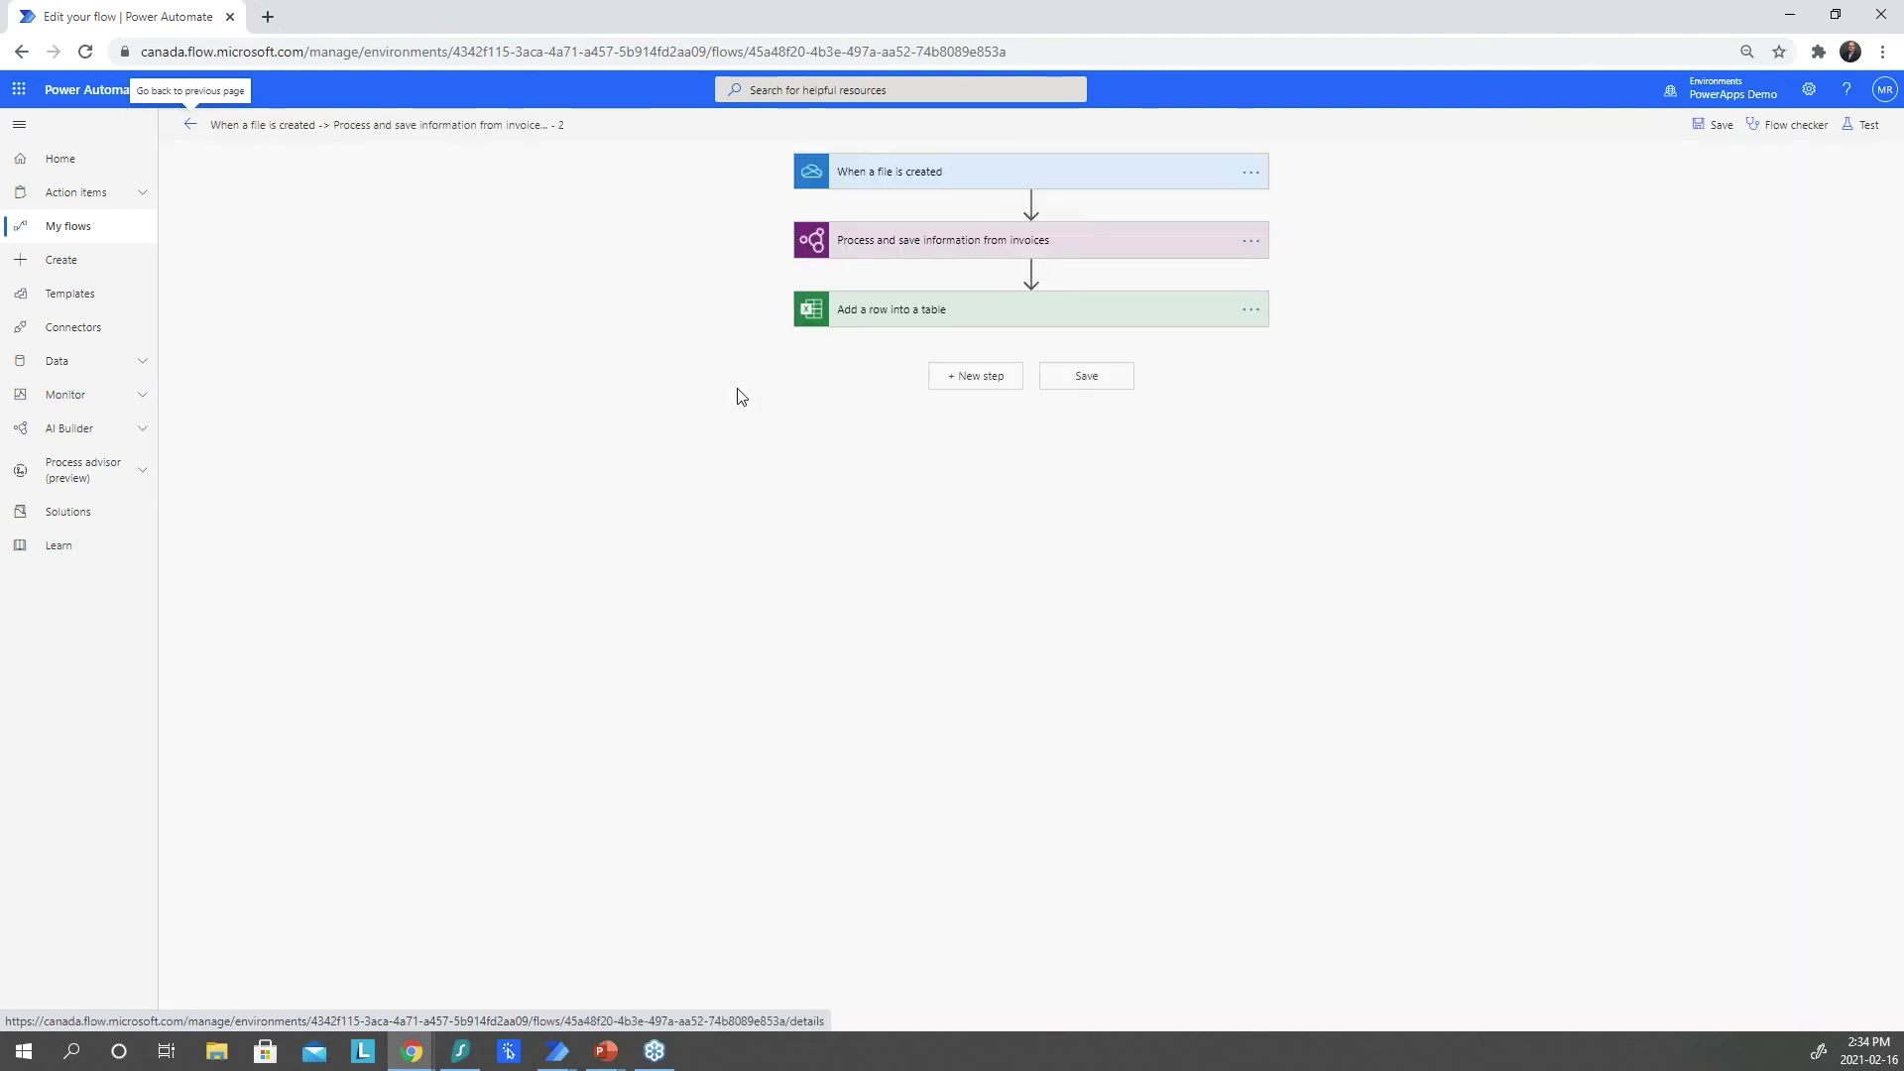
pyautogui.click(1083, 178)
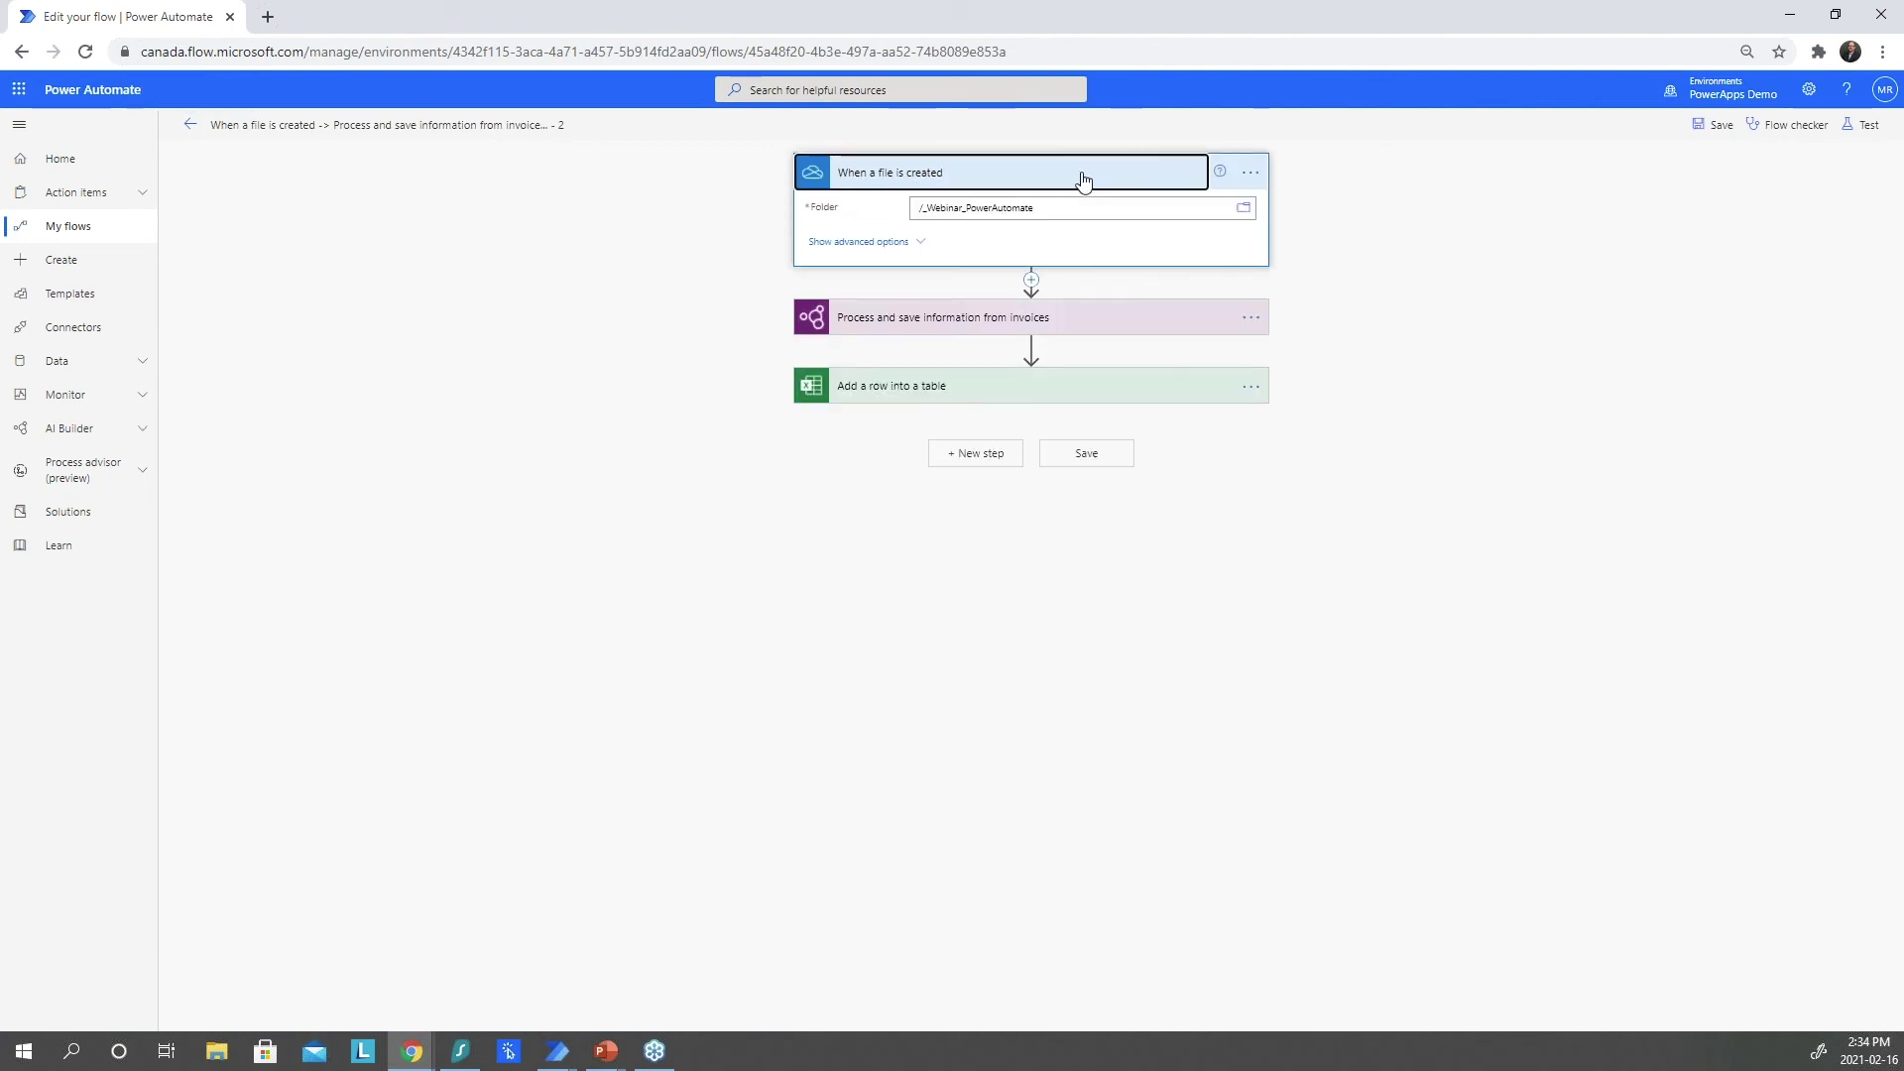
pyautogui.click(880, 244)
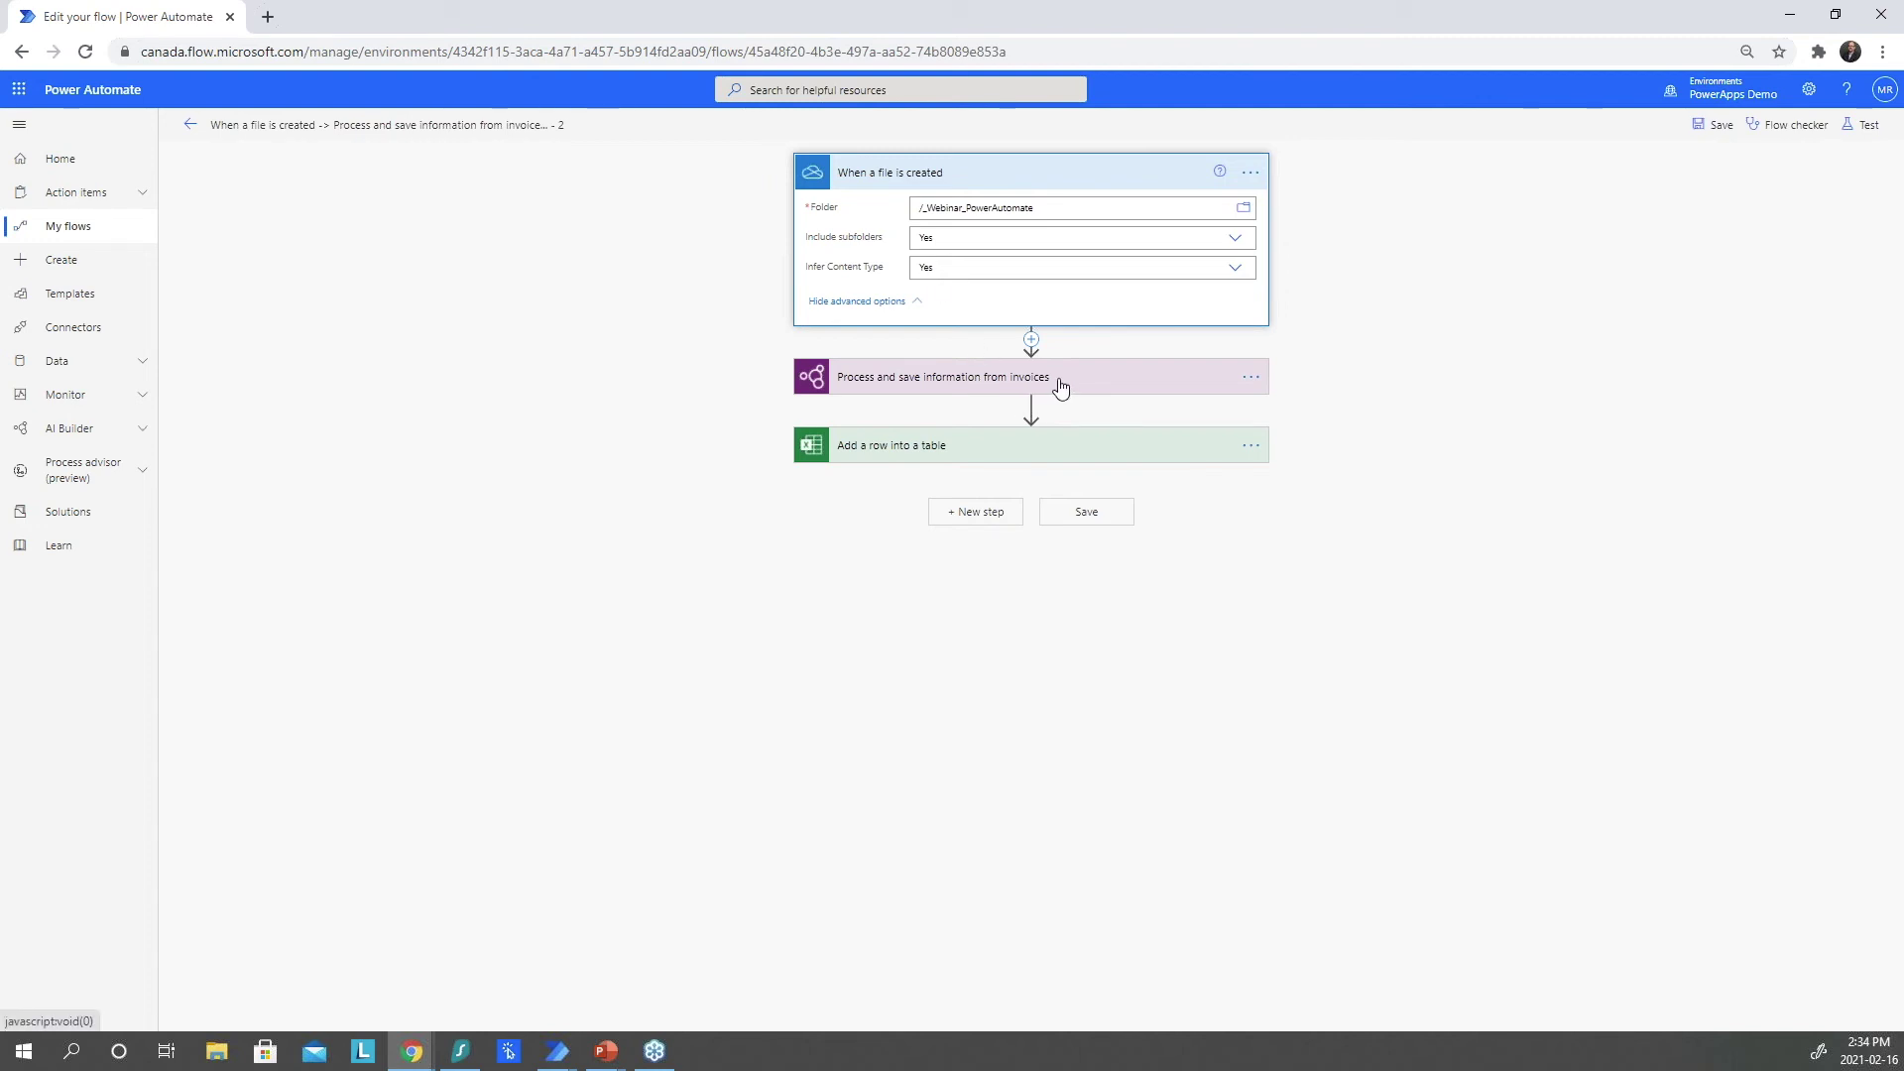
# Expand the invoice extraction and add-row steps, then head back to My flows.
pyautogui.click(1112, 379)
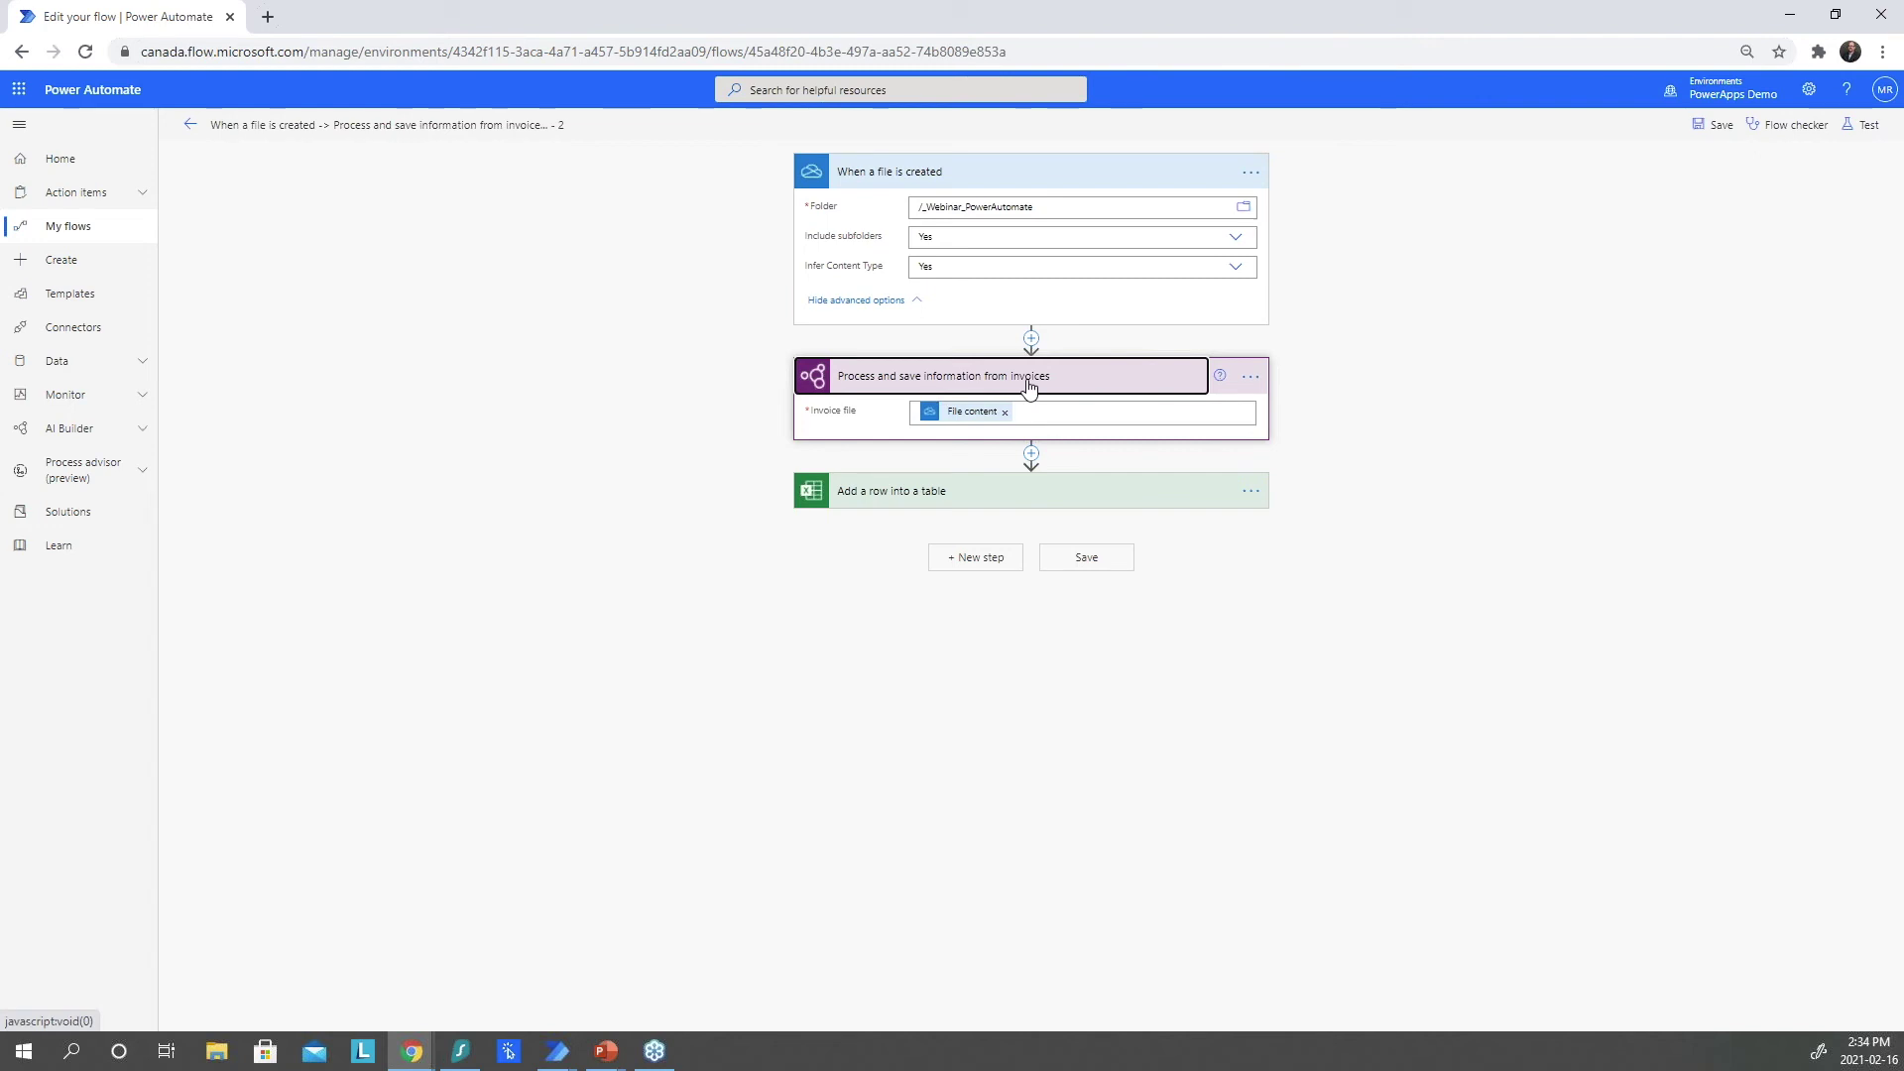
pyautogui.click(1066, 504)
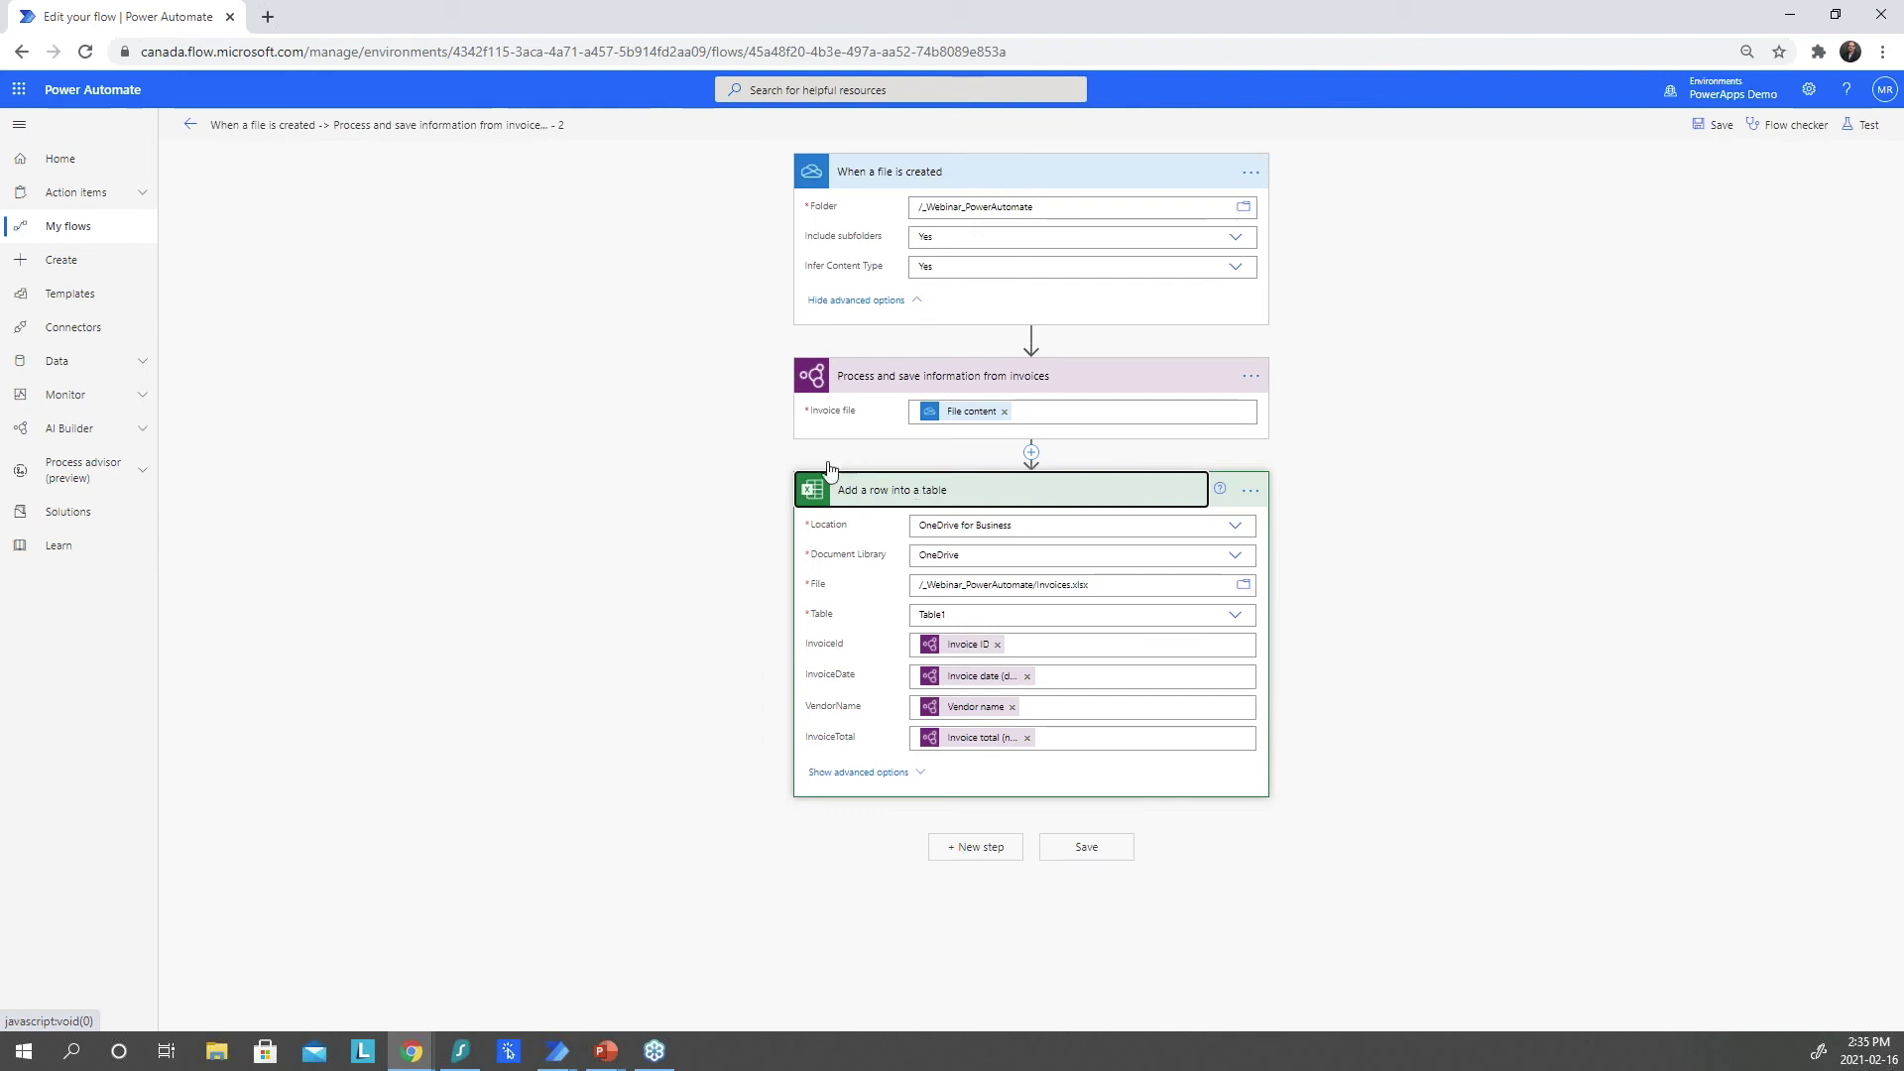
pyautogui.click(66, 235)
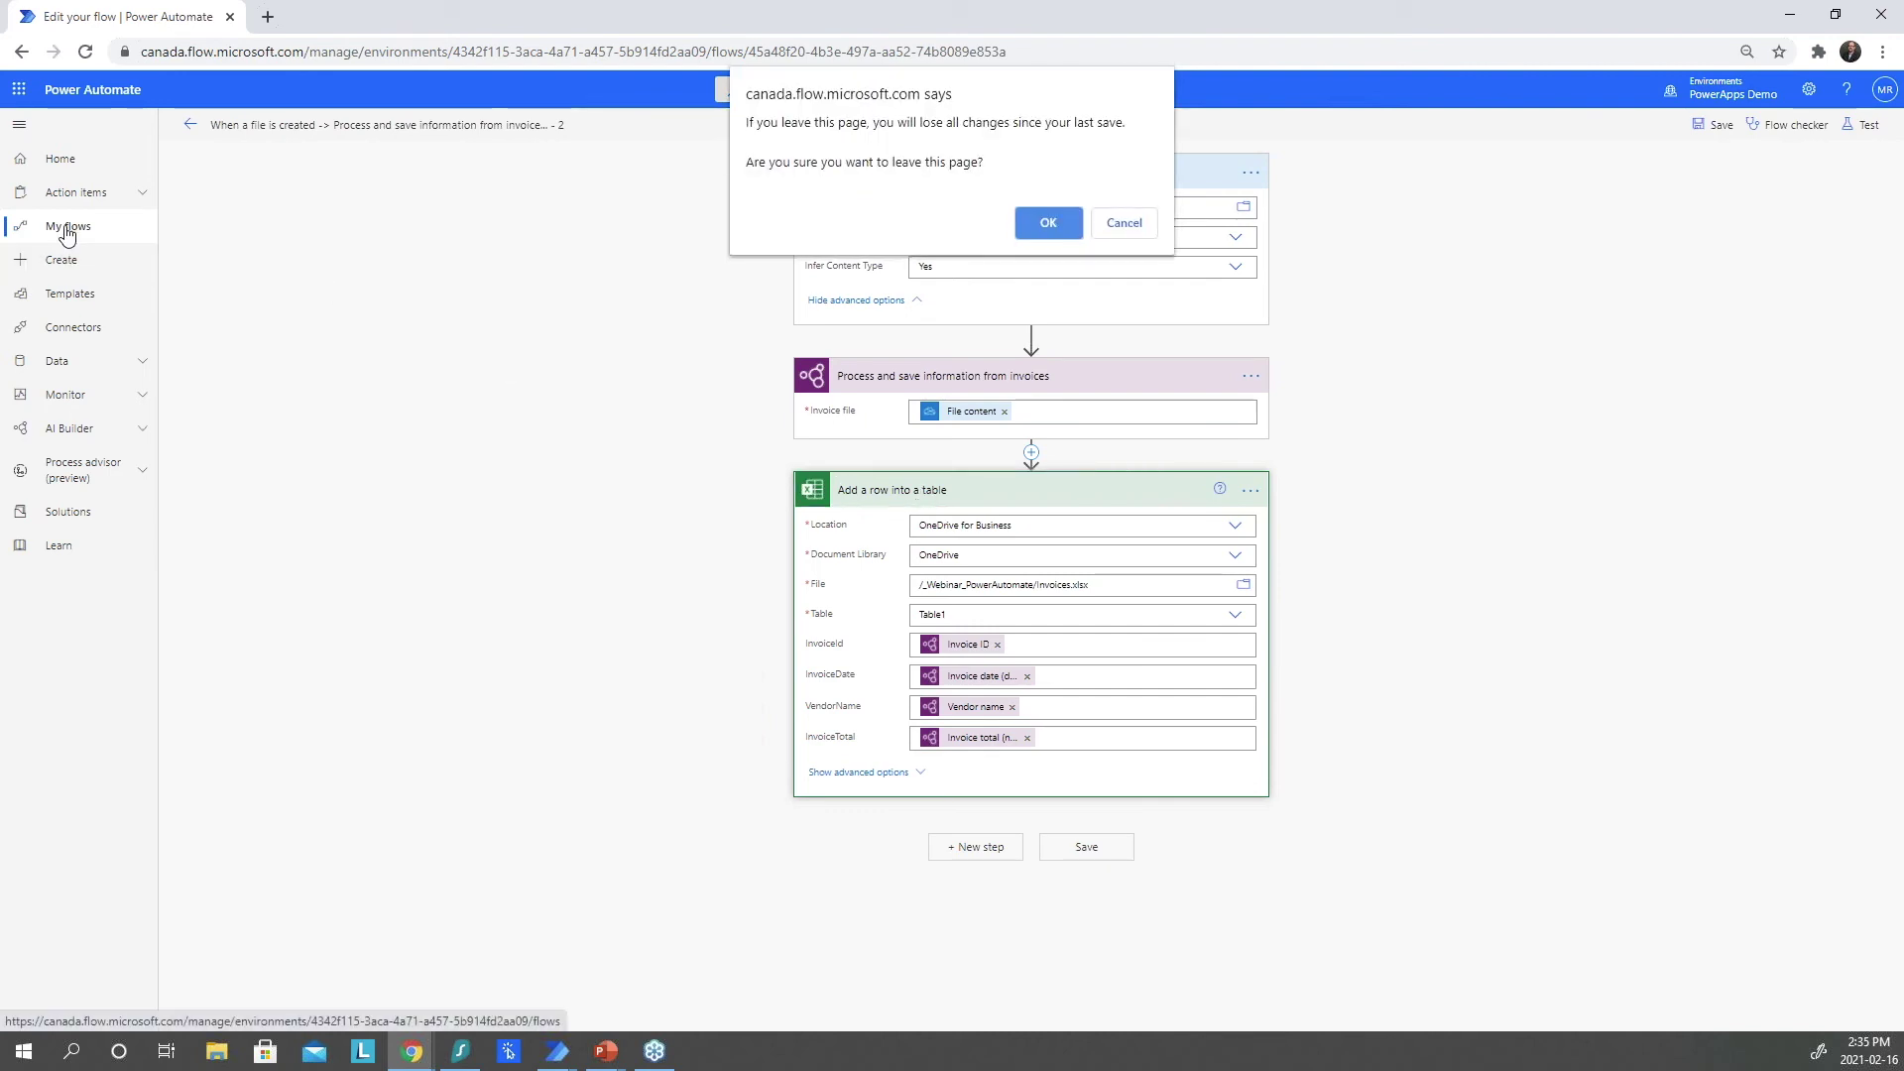
# Leave without saving and open the Save to Excel & Desktop RPA flow, expanding trigger and extraction steps.
pyautogui.click(1048, 223)
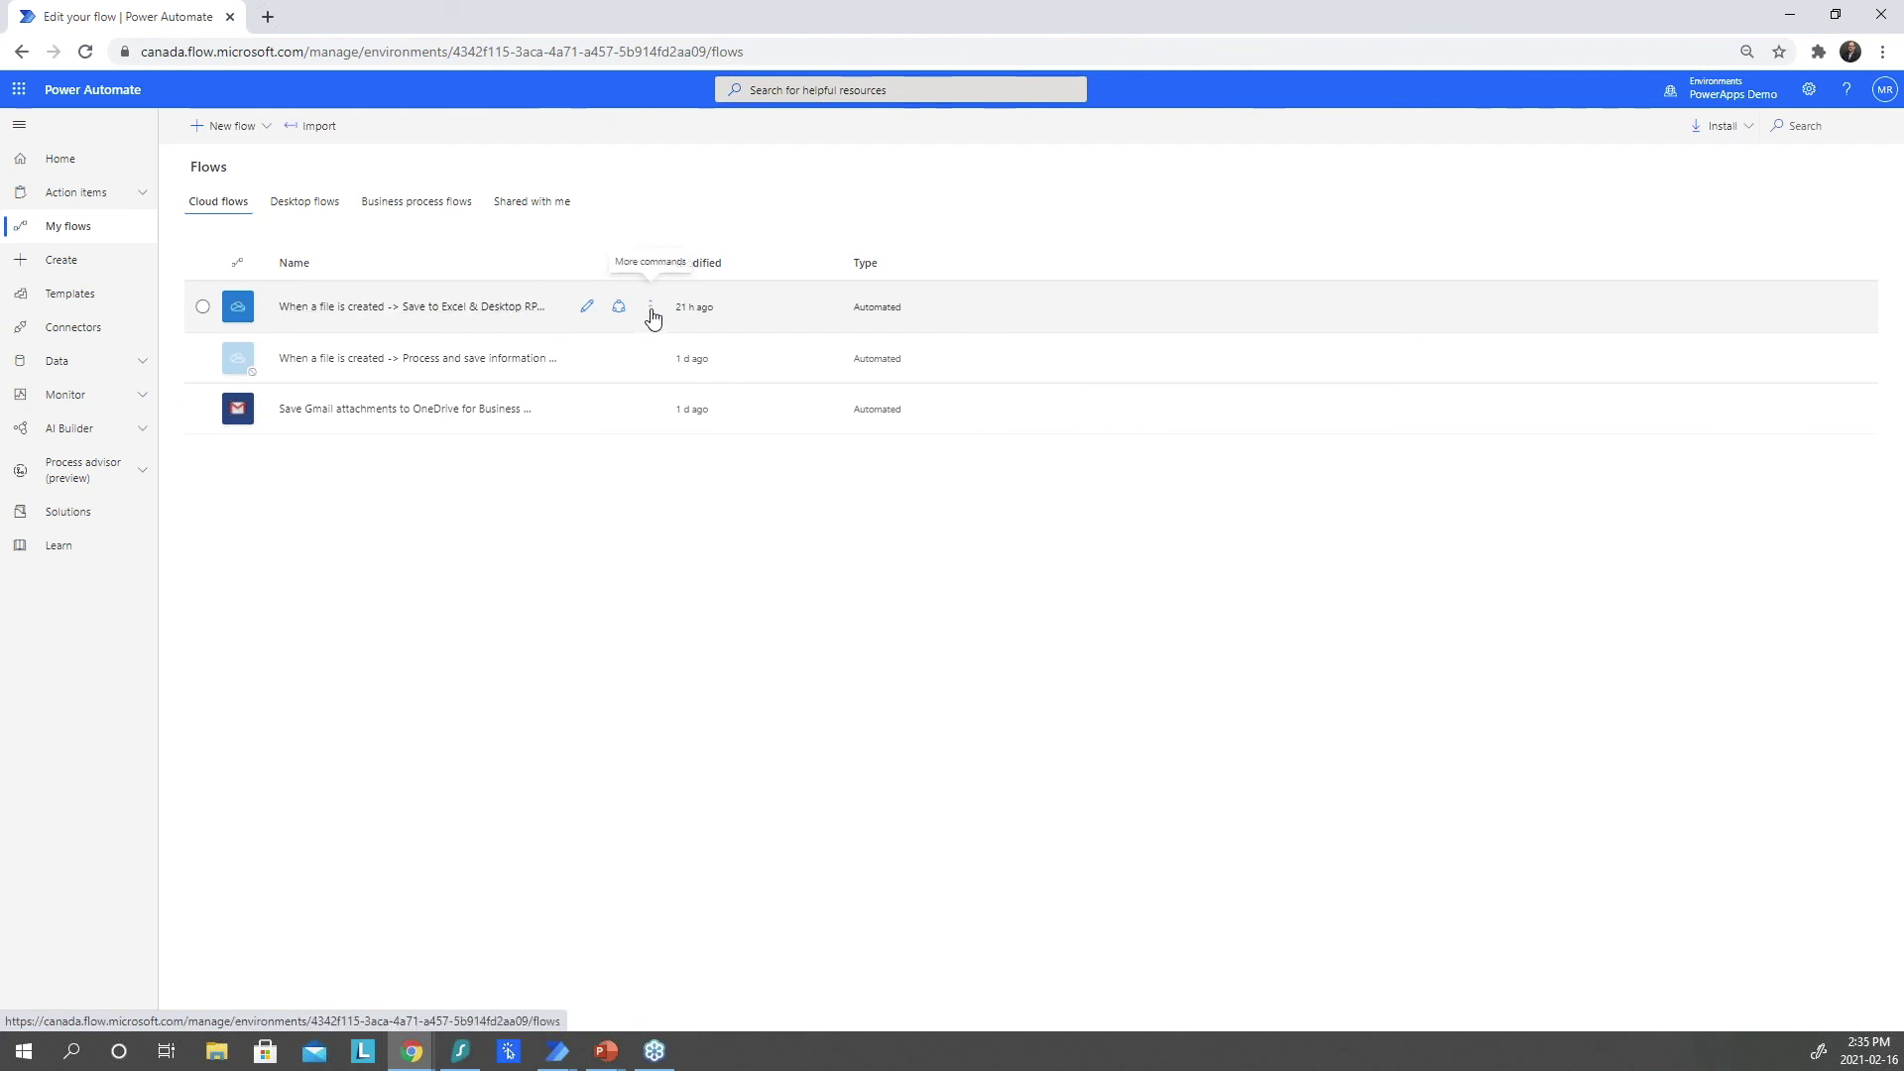
pyautogui.click(589, 309)
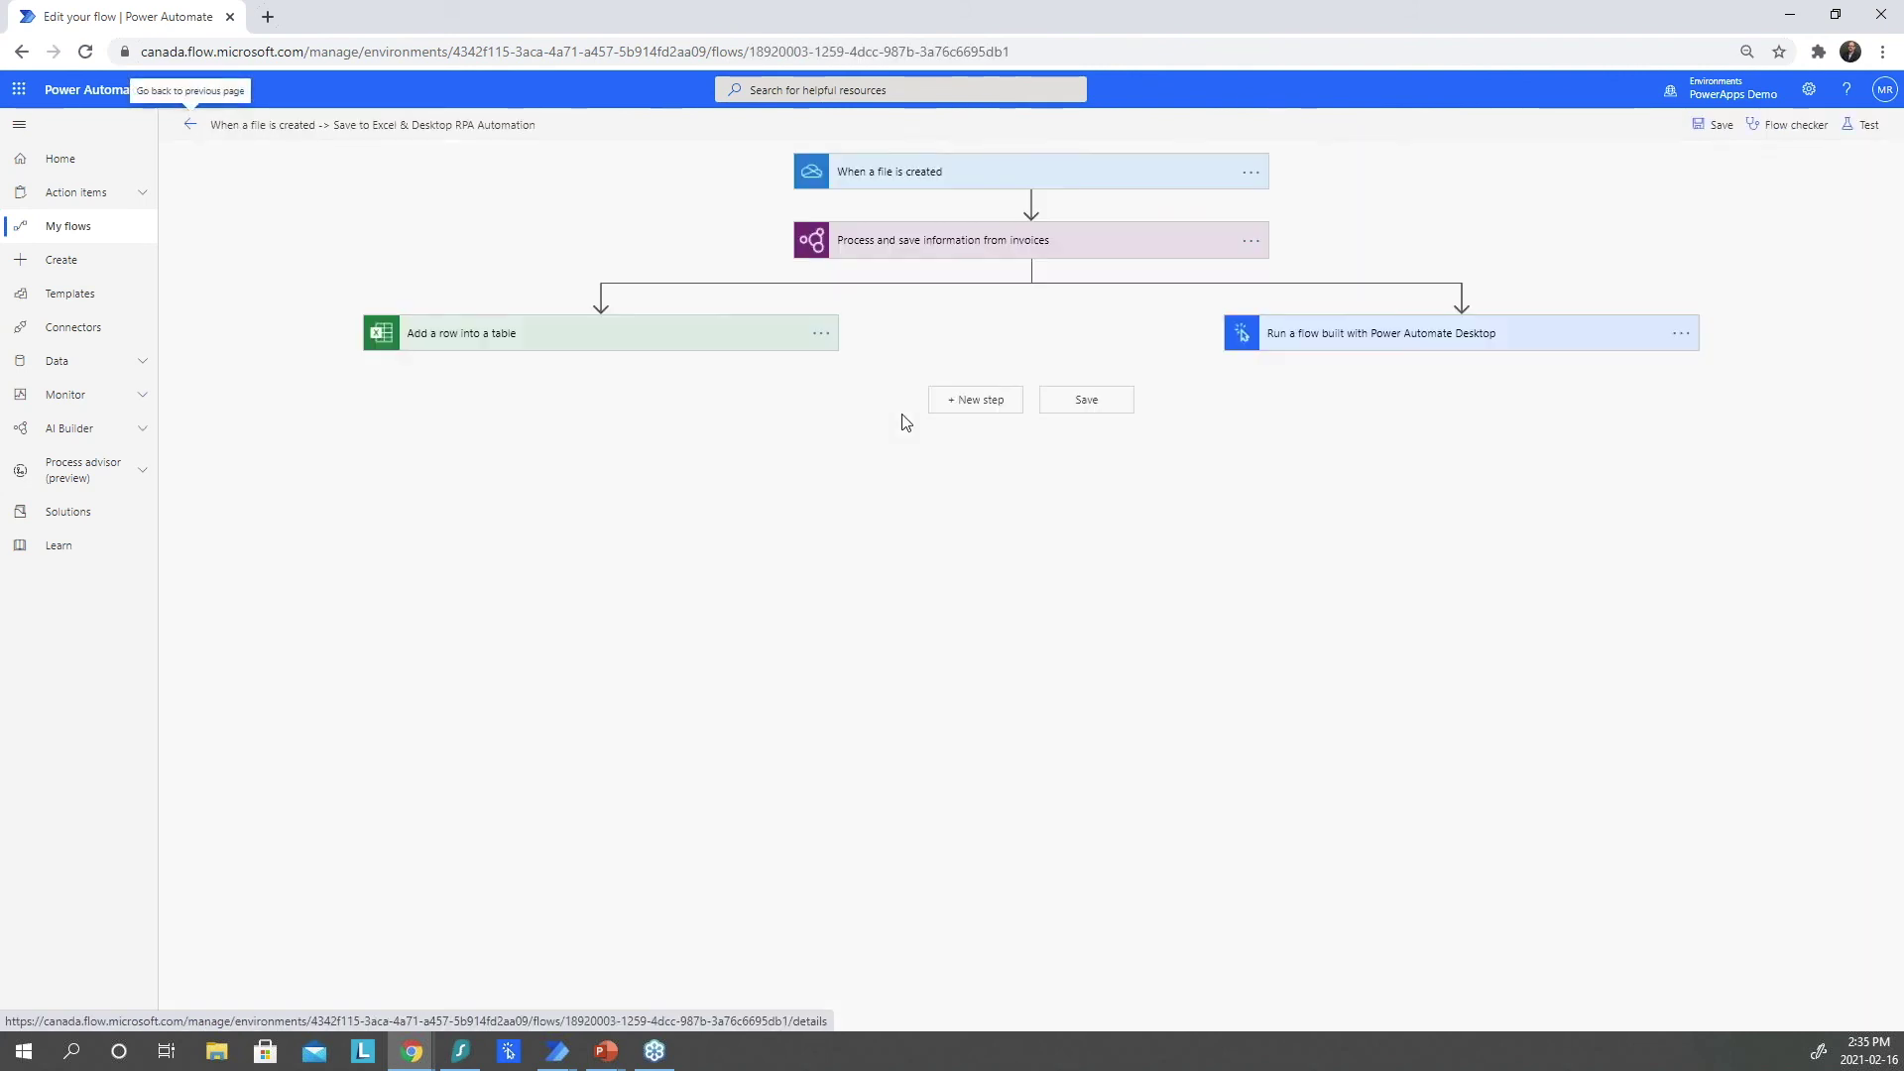
pyautogui.click(951, 182)
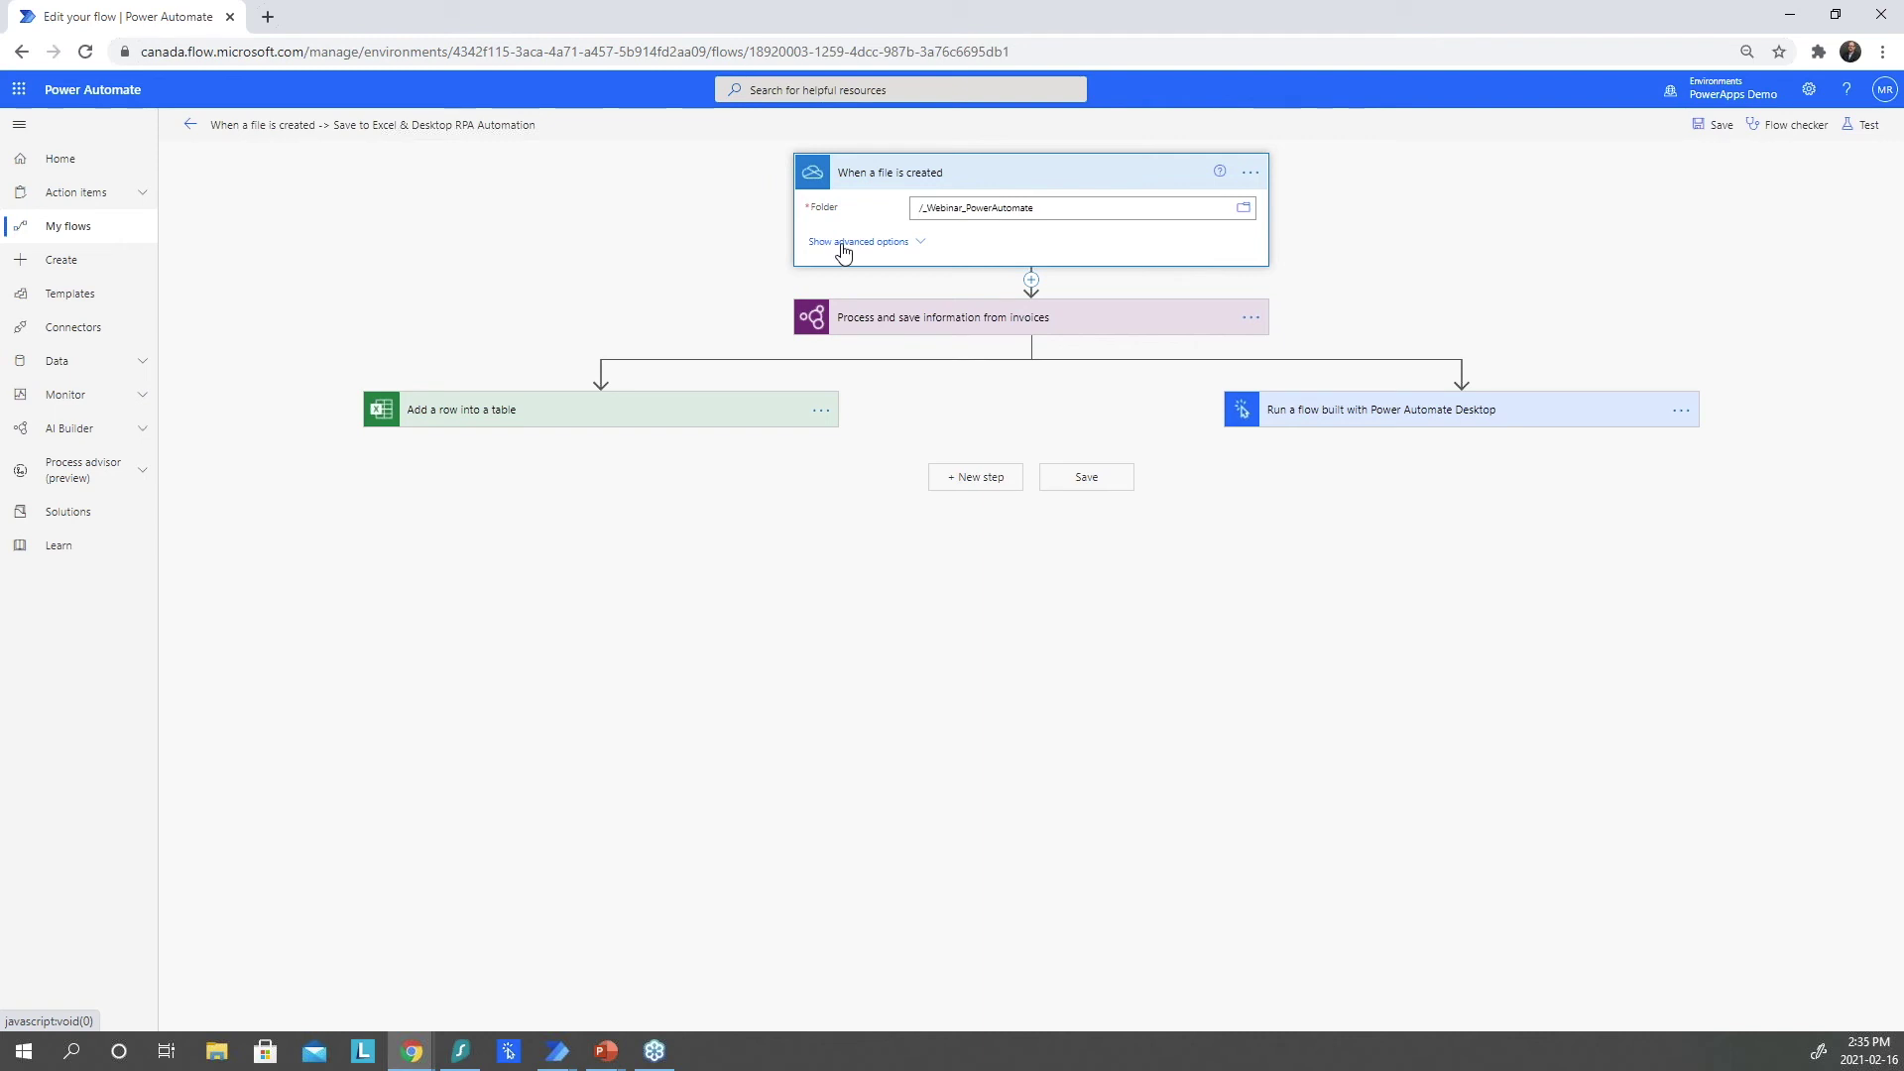
pyautogui.click(1071, 327)
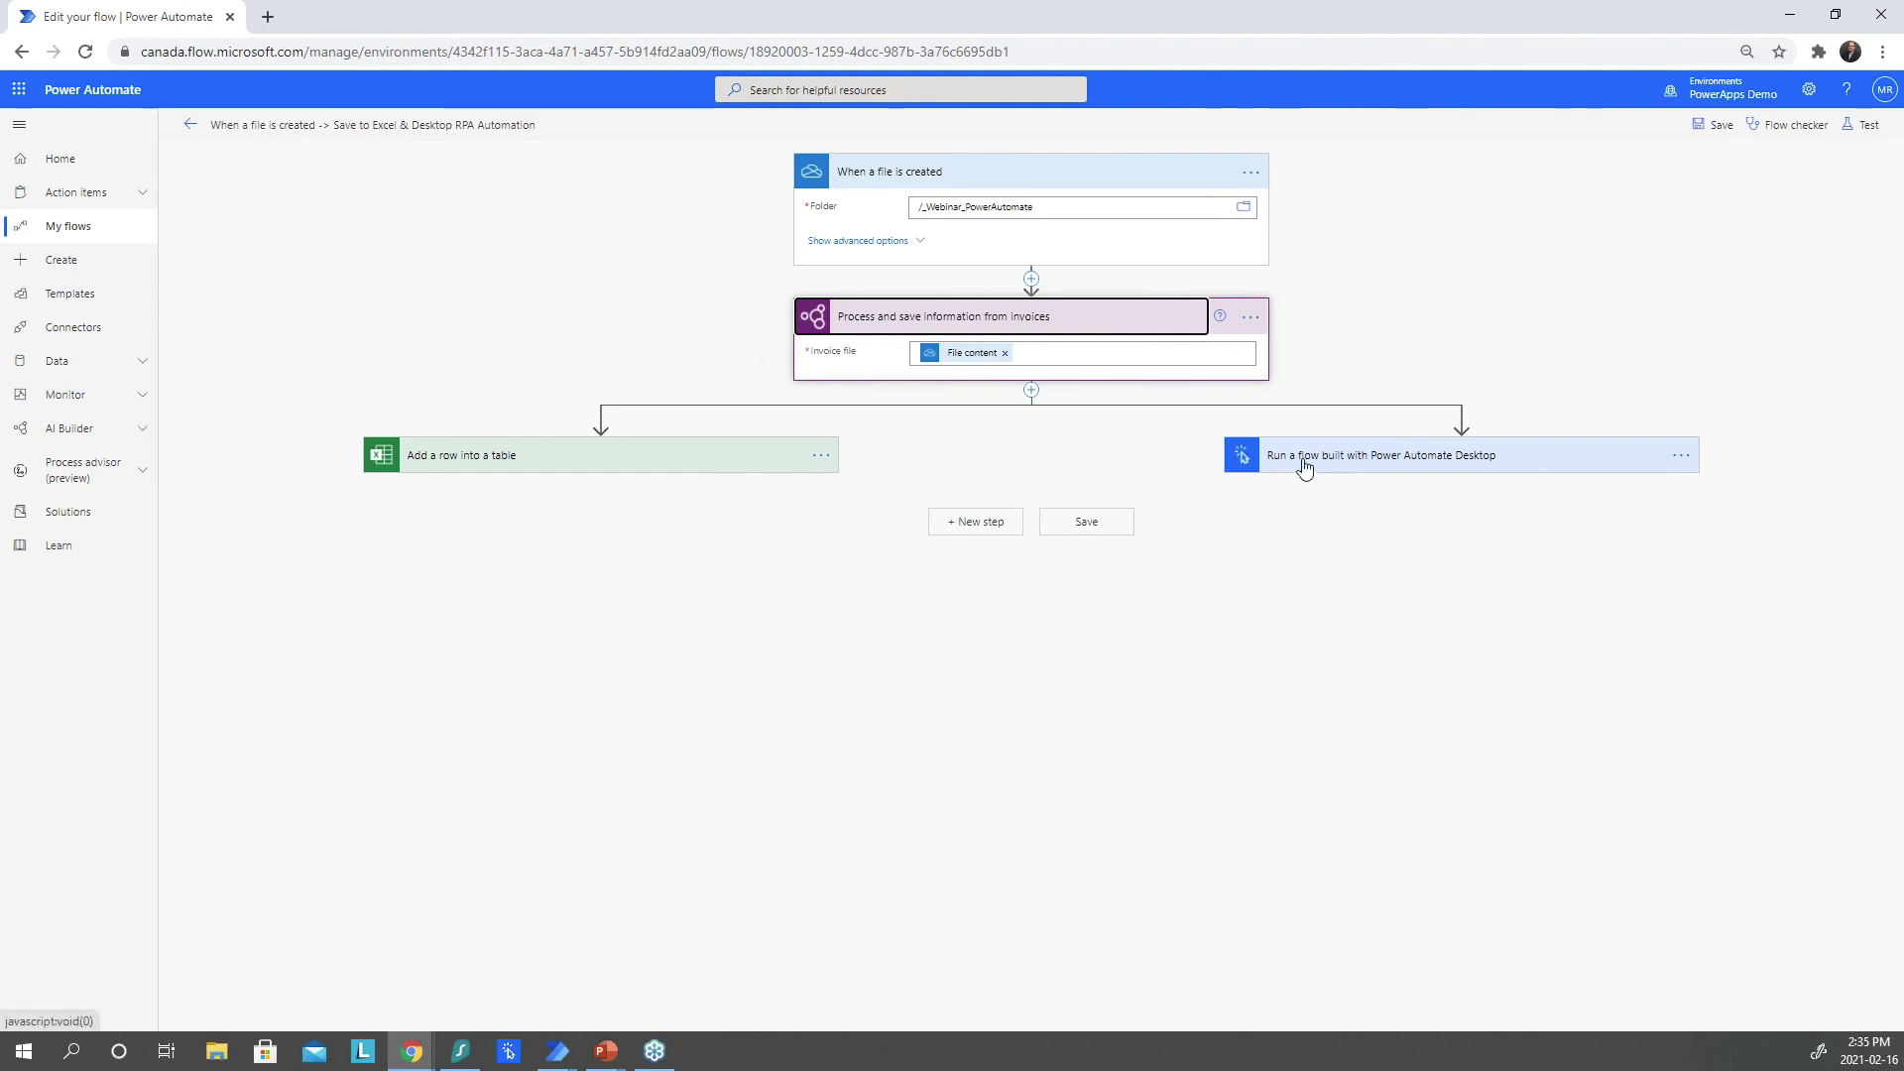
# Expand the add-row step and the Invoice Data Entry desktop flow run step.
pyautogui.click(670, 475)
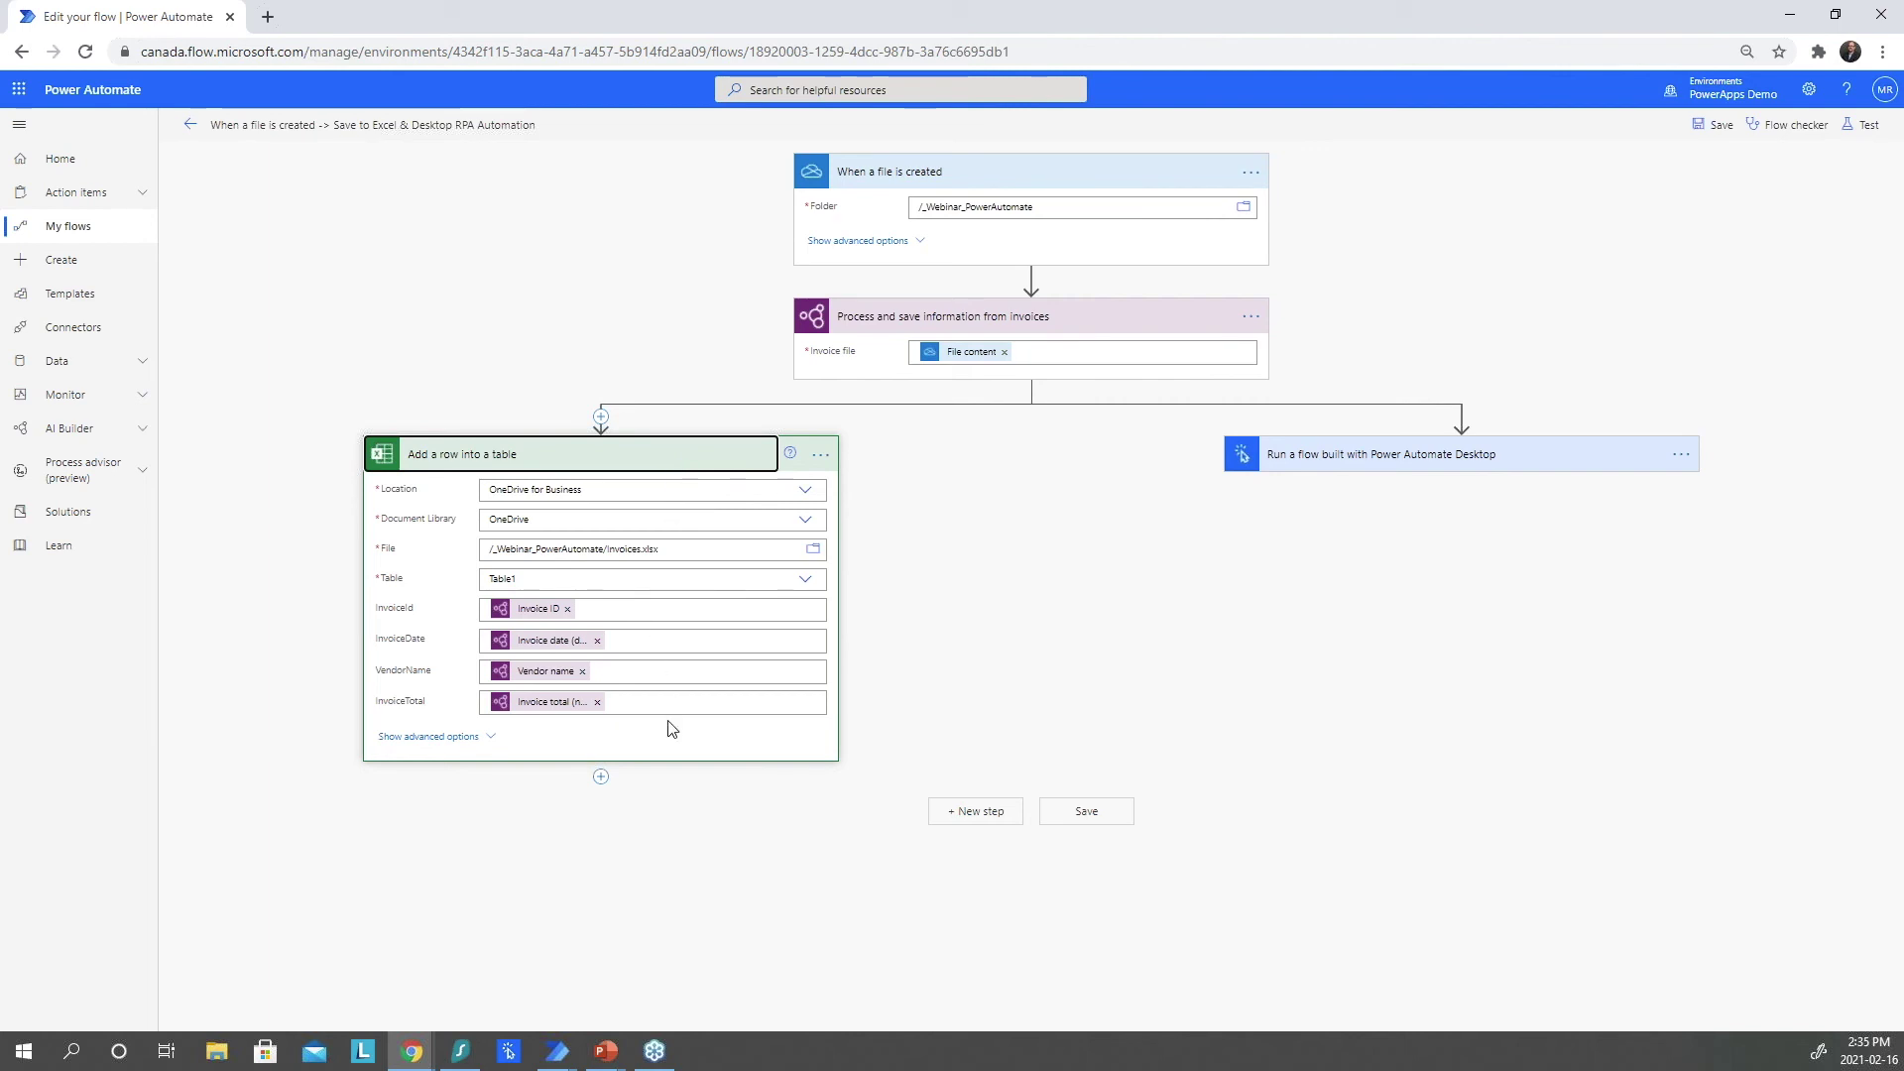
pyautogui.click(1578, 472)
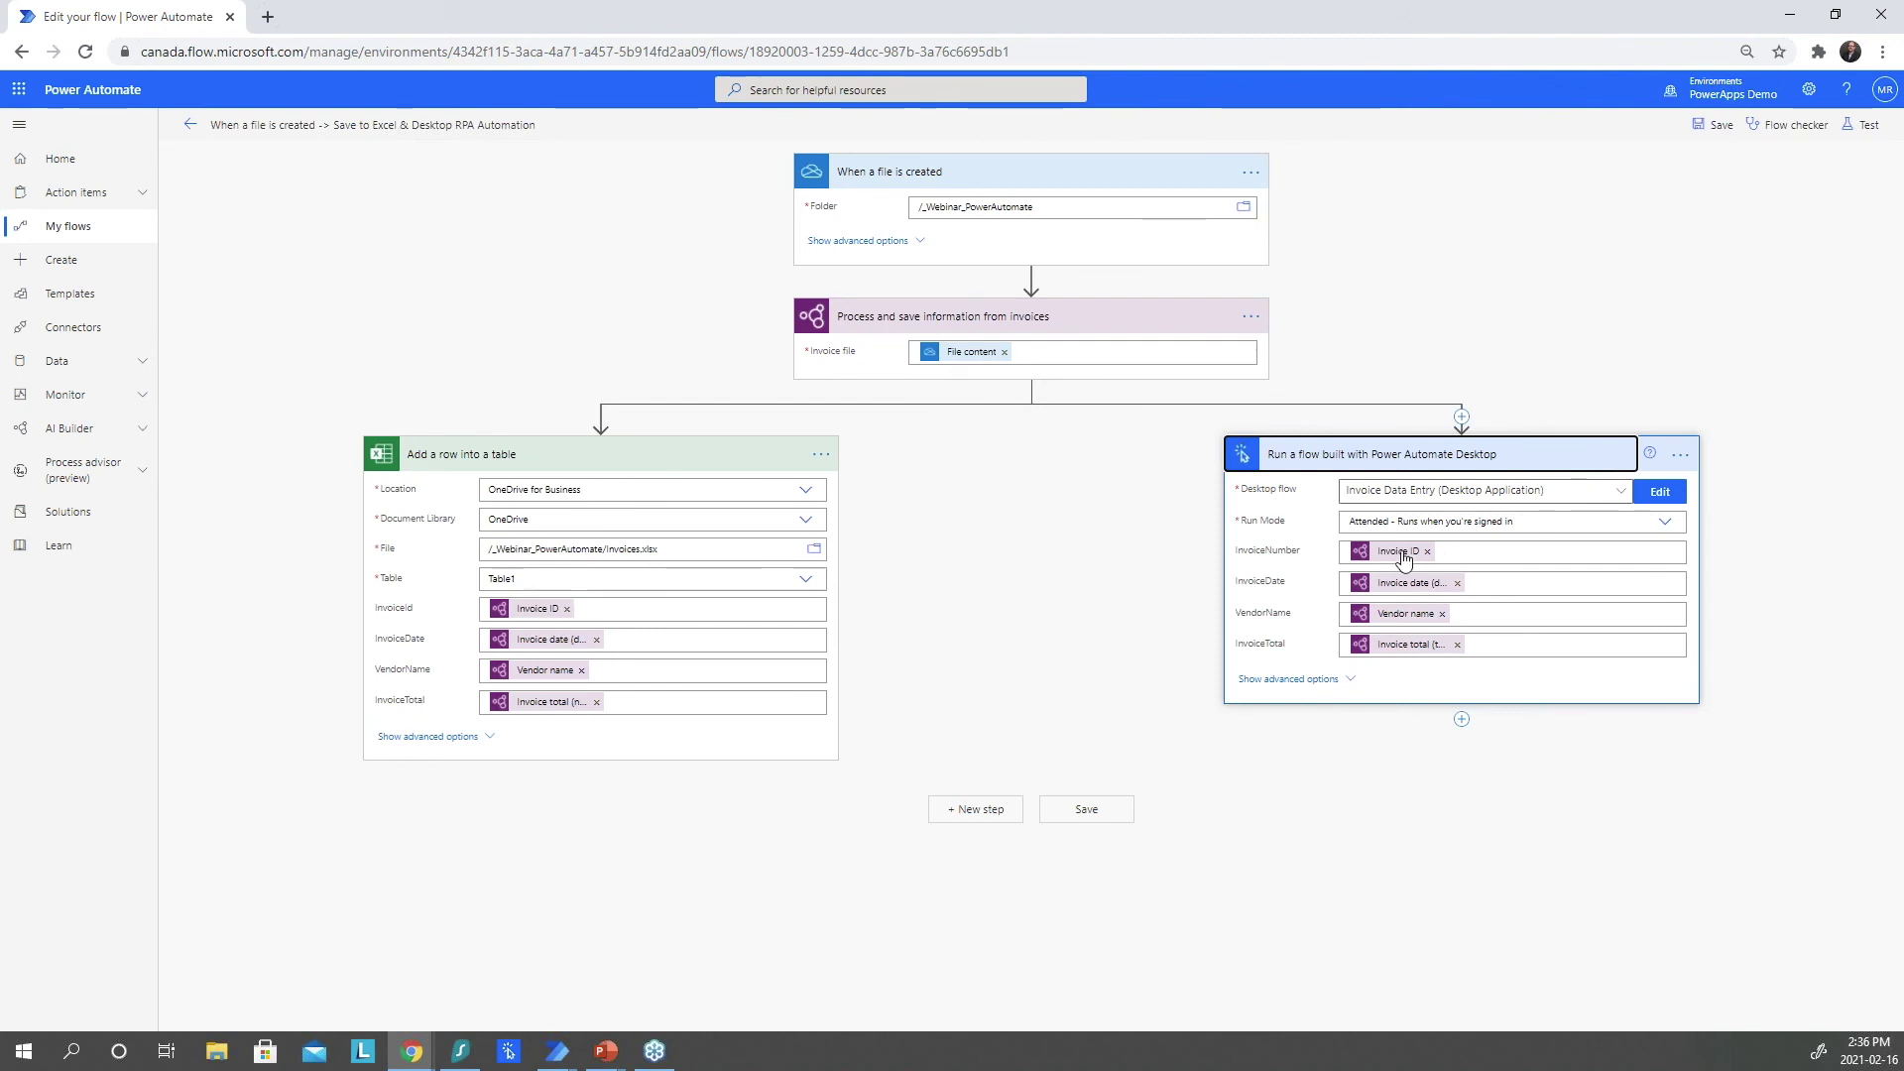
pyautogui.moveTo(1406, 663)
pyautogui.hotkey('alt', 'Tab')
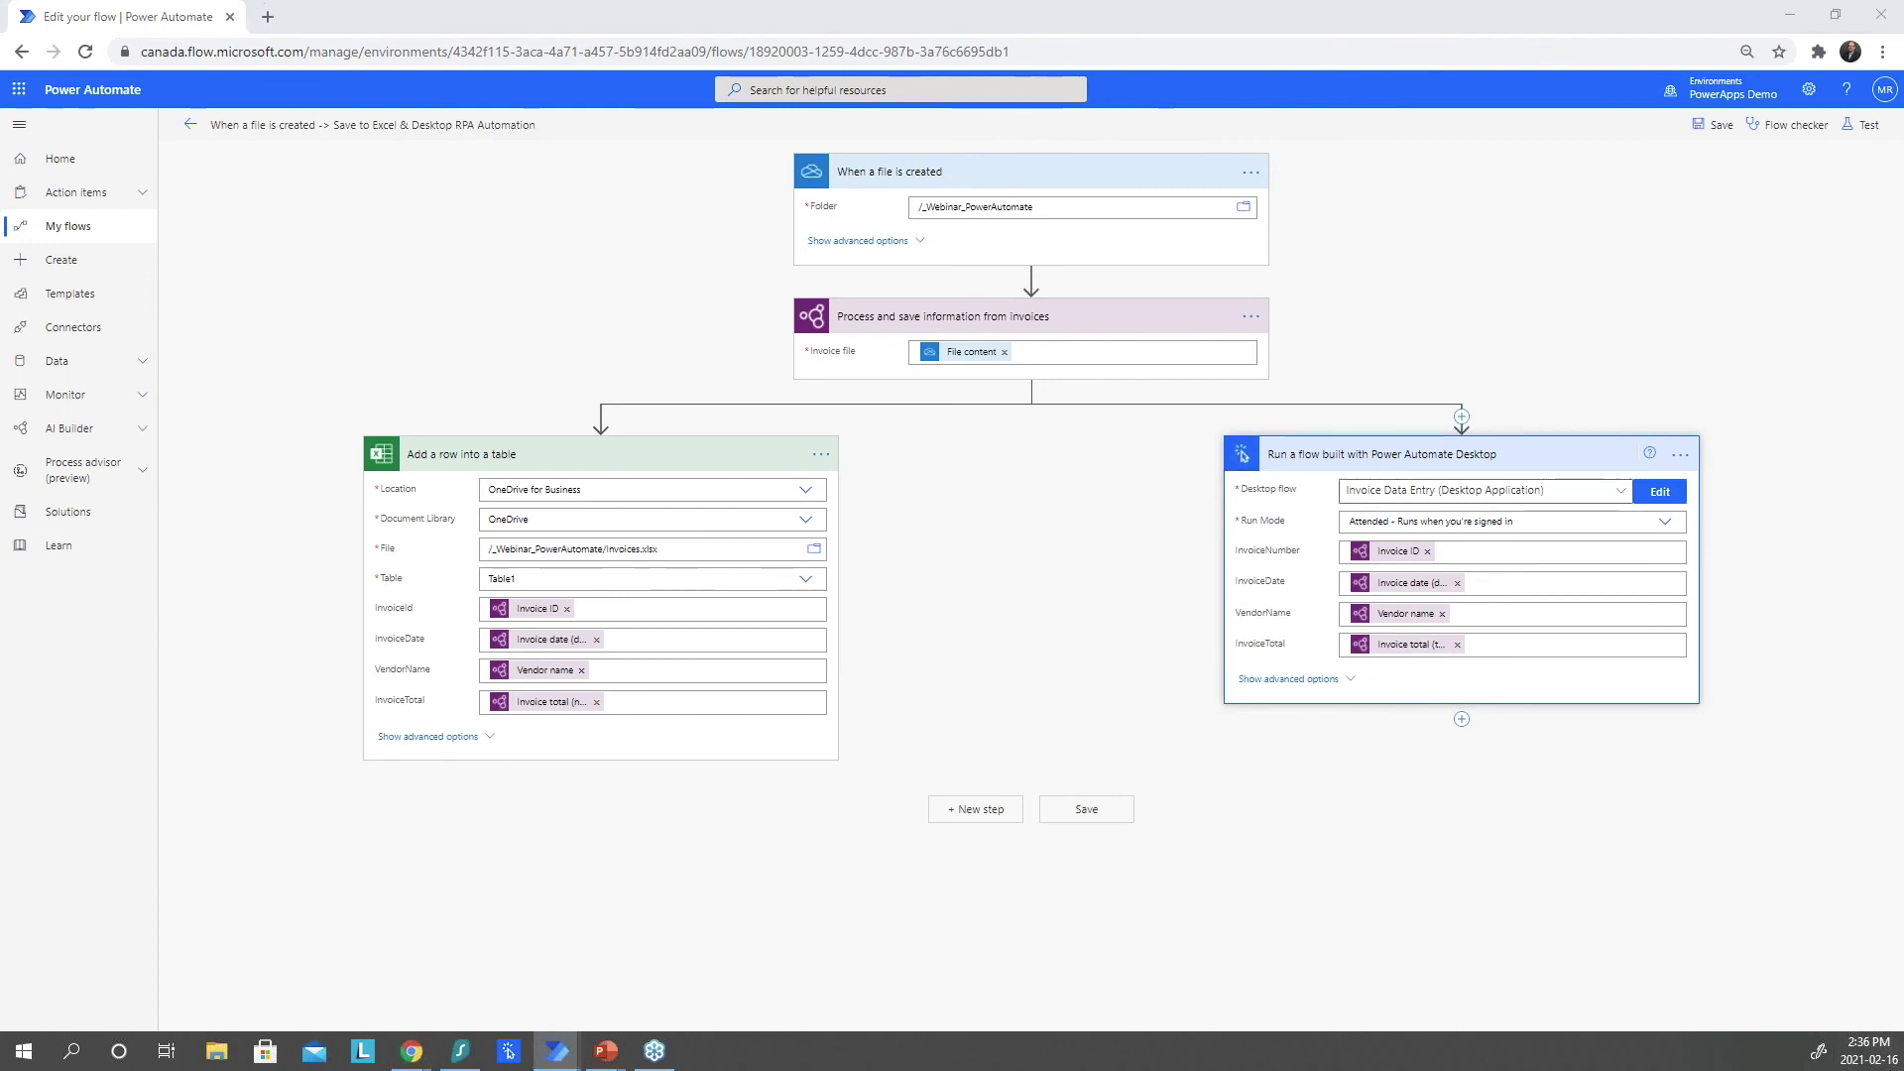
pyautogui.moveTo(1844, 404); pyautogui.dragTo(1206, 278)
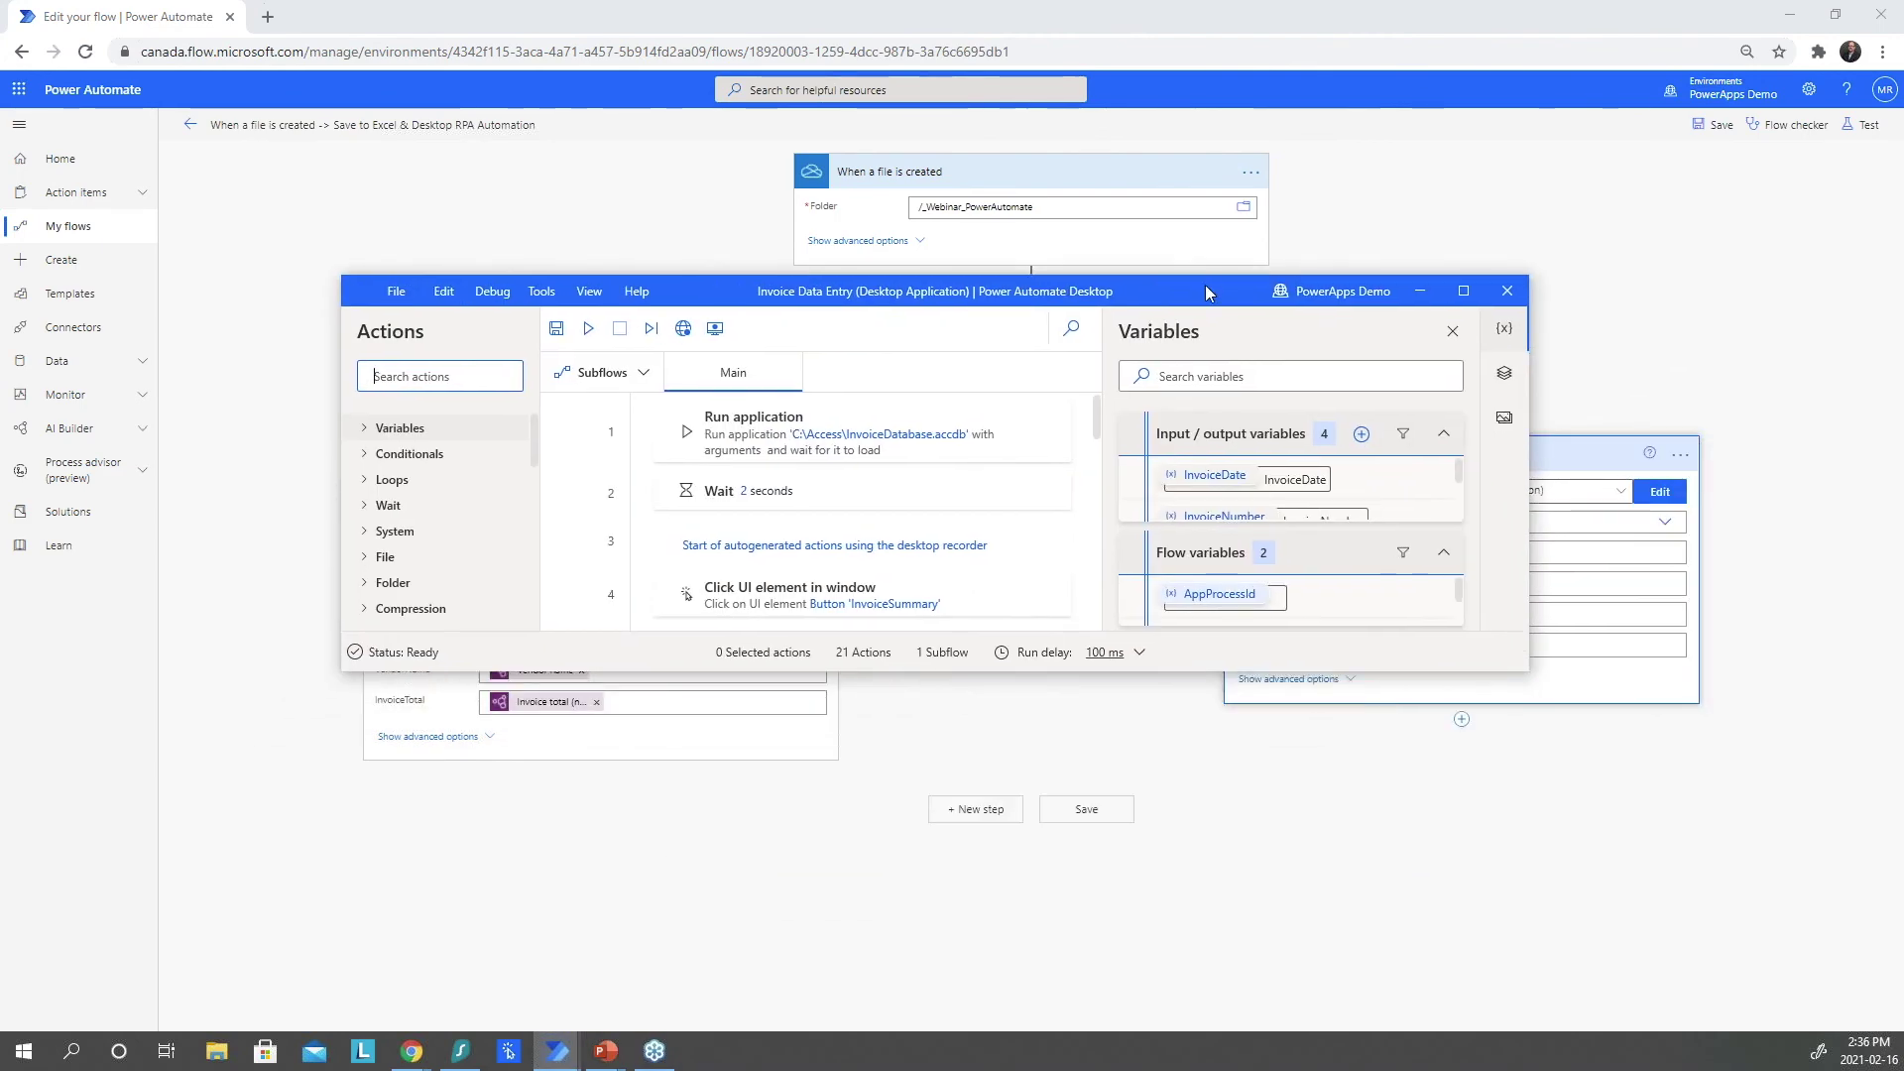
pyautogui.doubleClick(1428, 293)
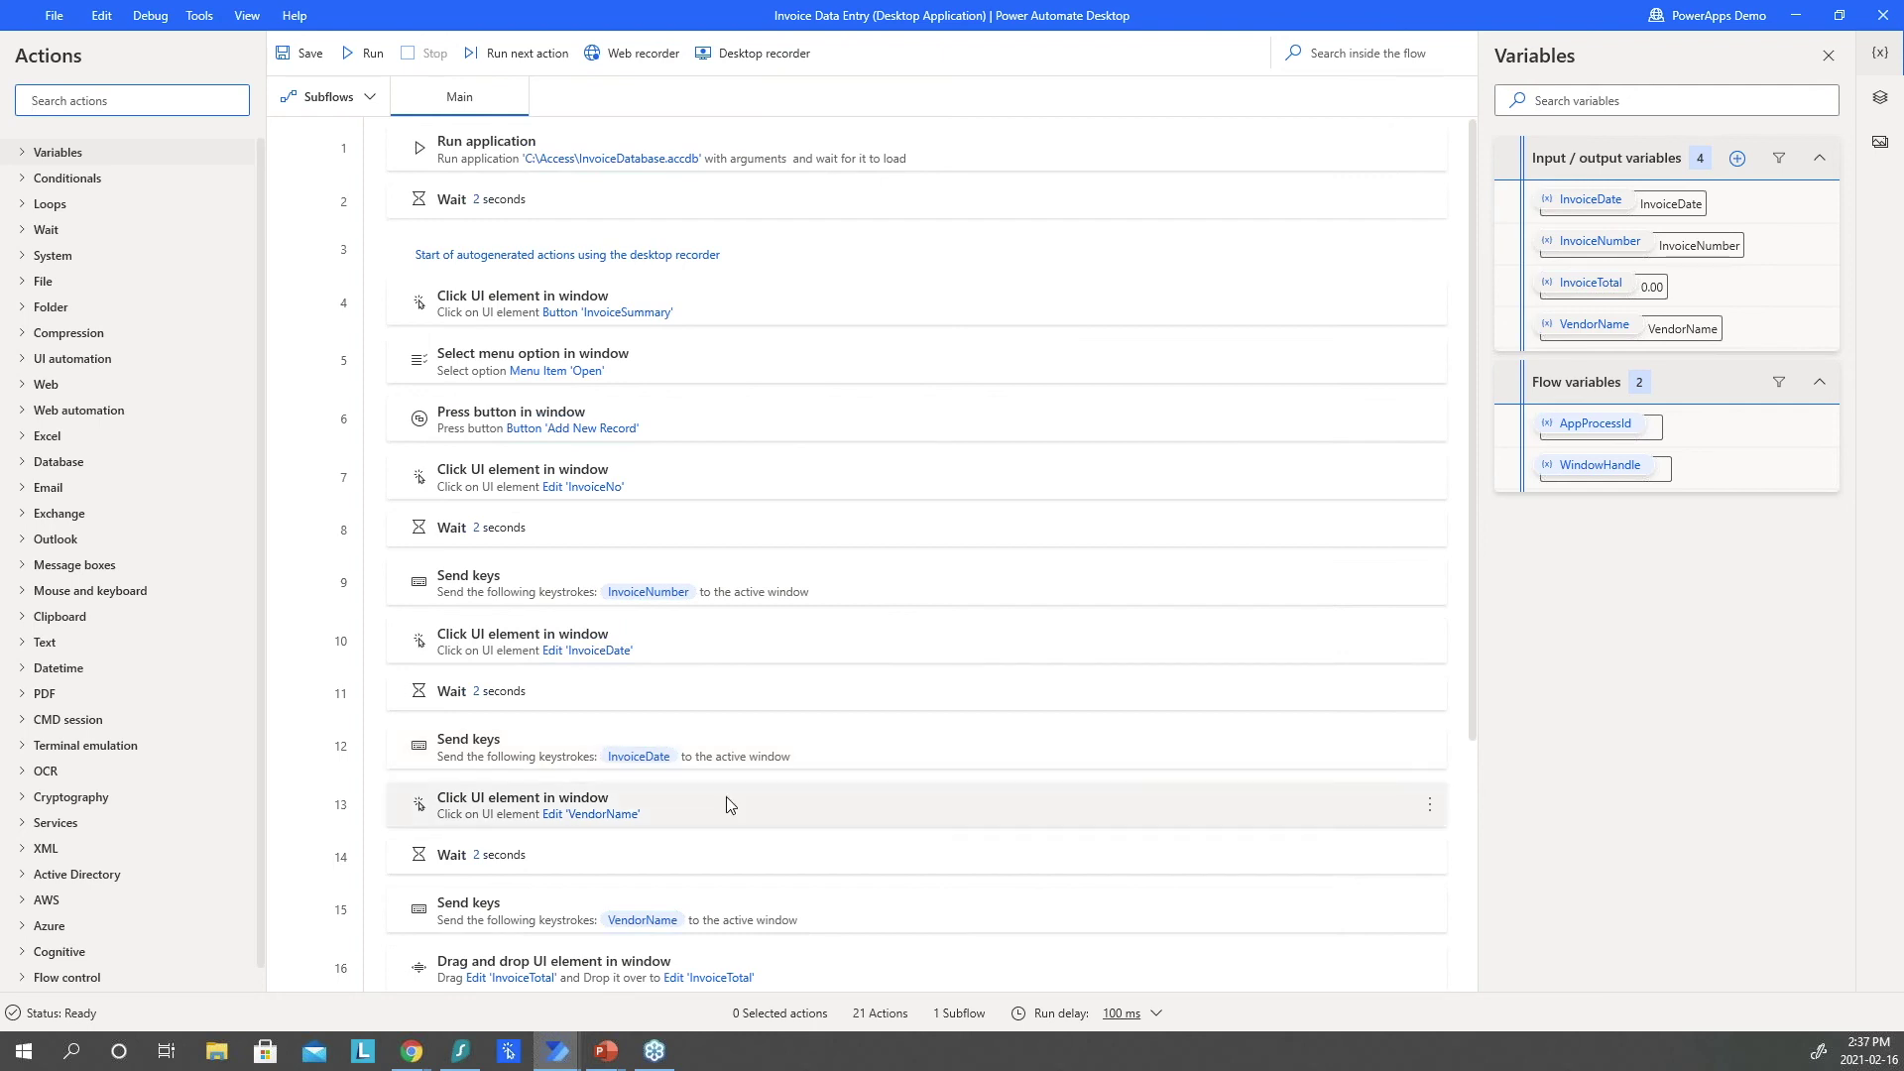
pyautogui.scroll(-3, 727, 803)
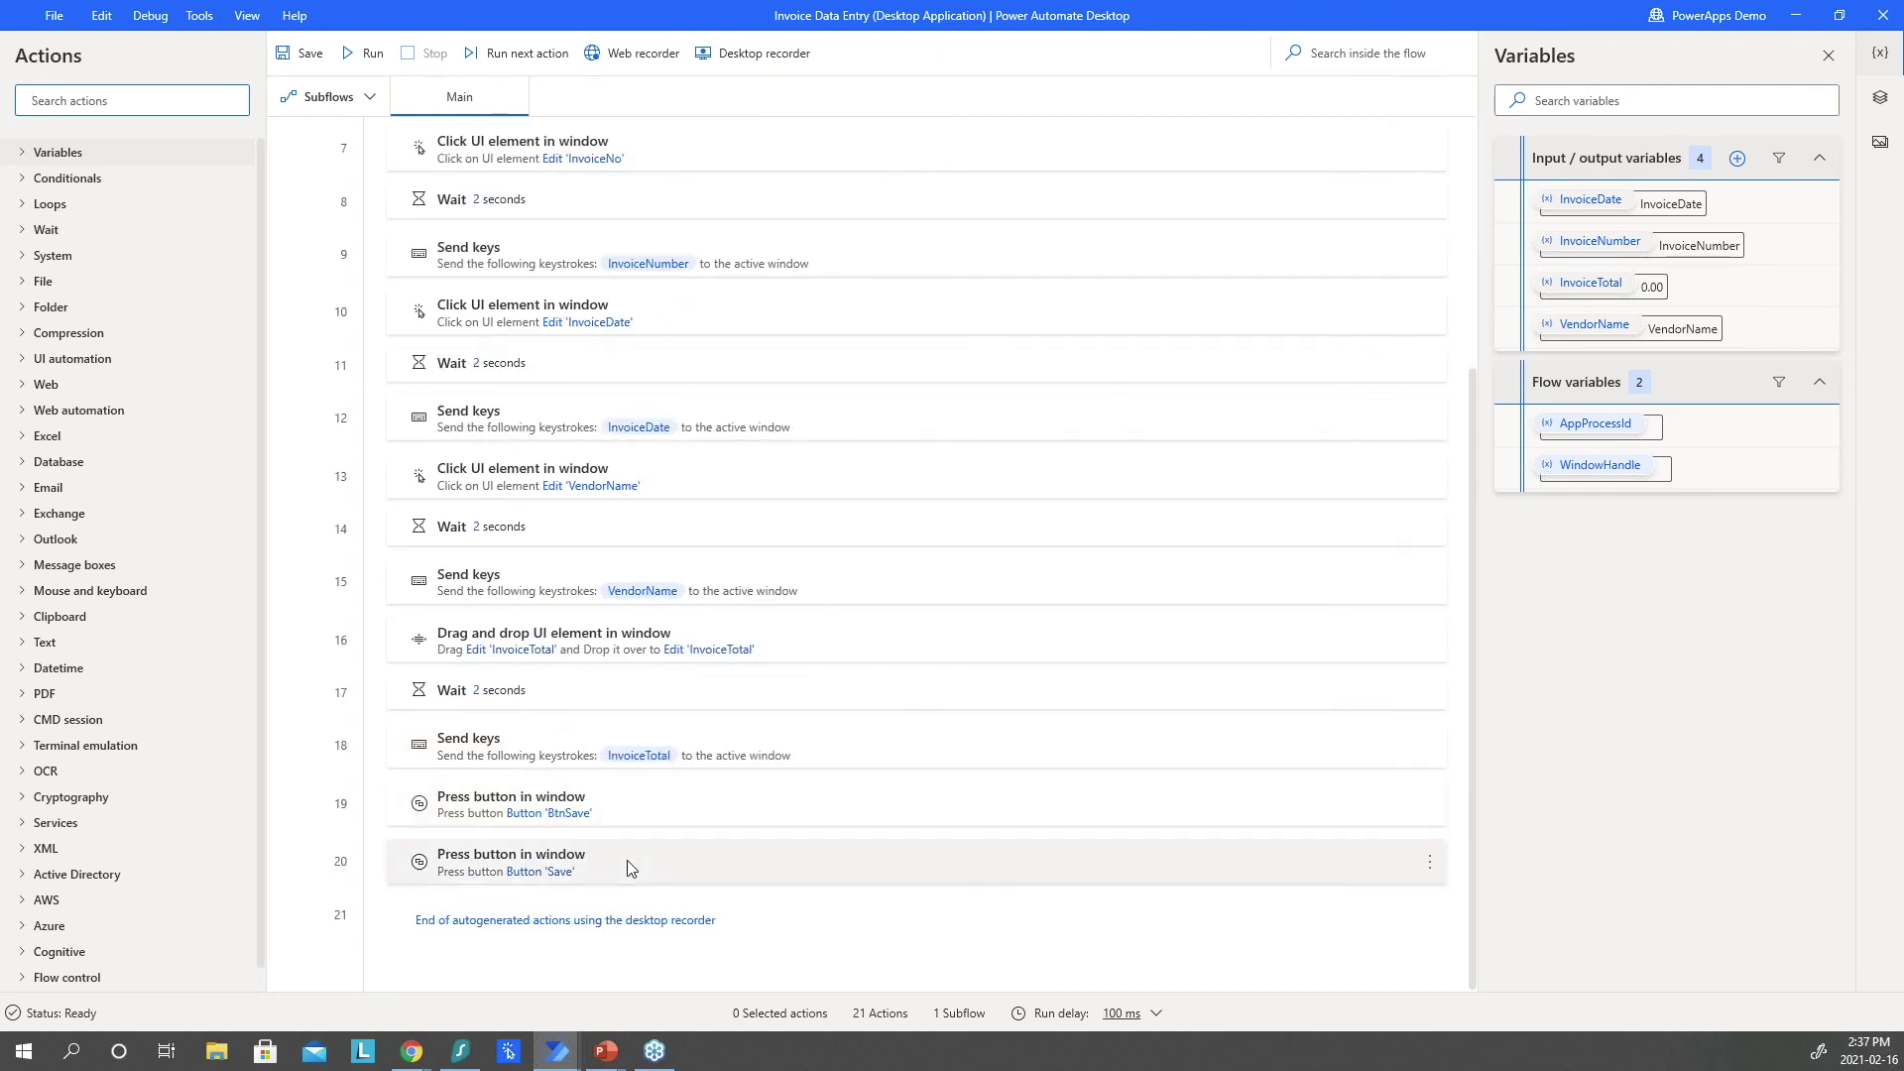
pyautogui.scroll(3, 627, 871)
pyautogui.scroll(-3, 627, 872)
pyautogui.scroll(5, 913, 674)
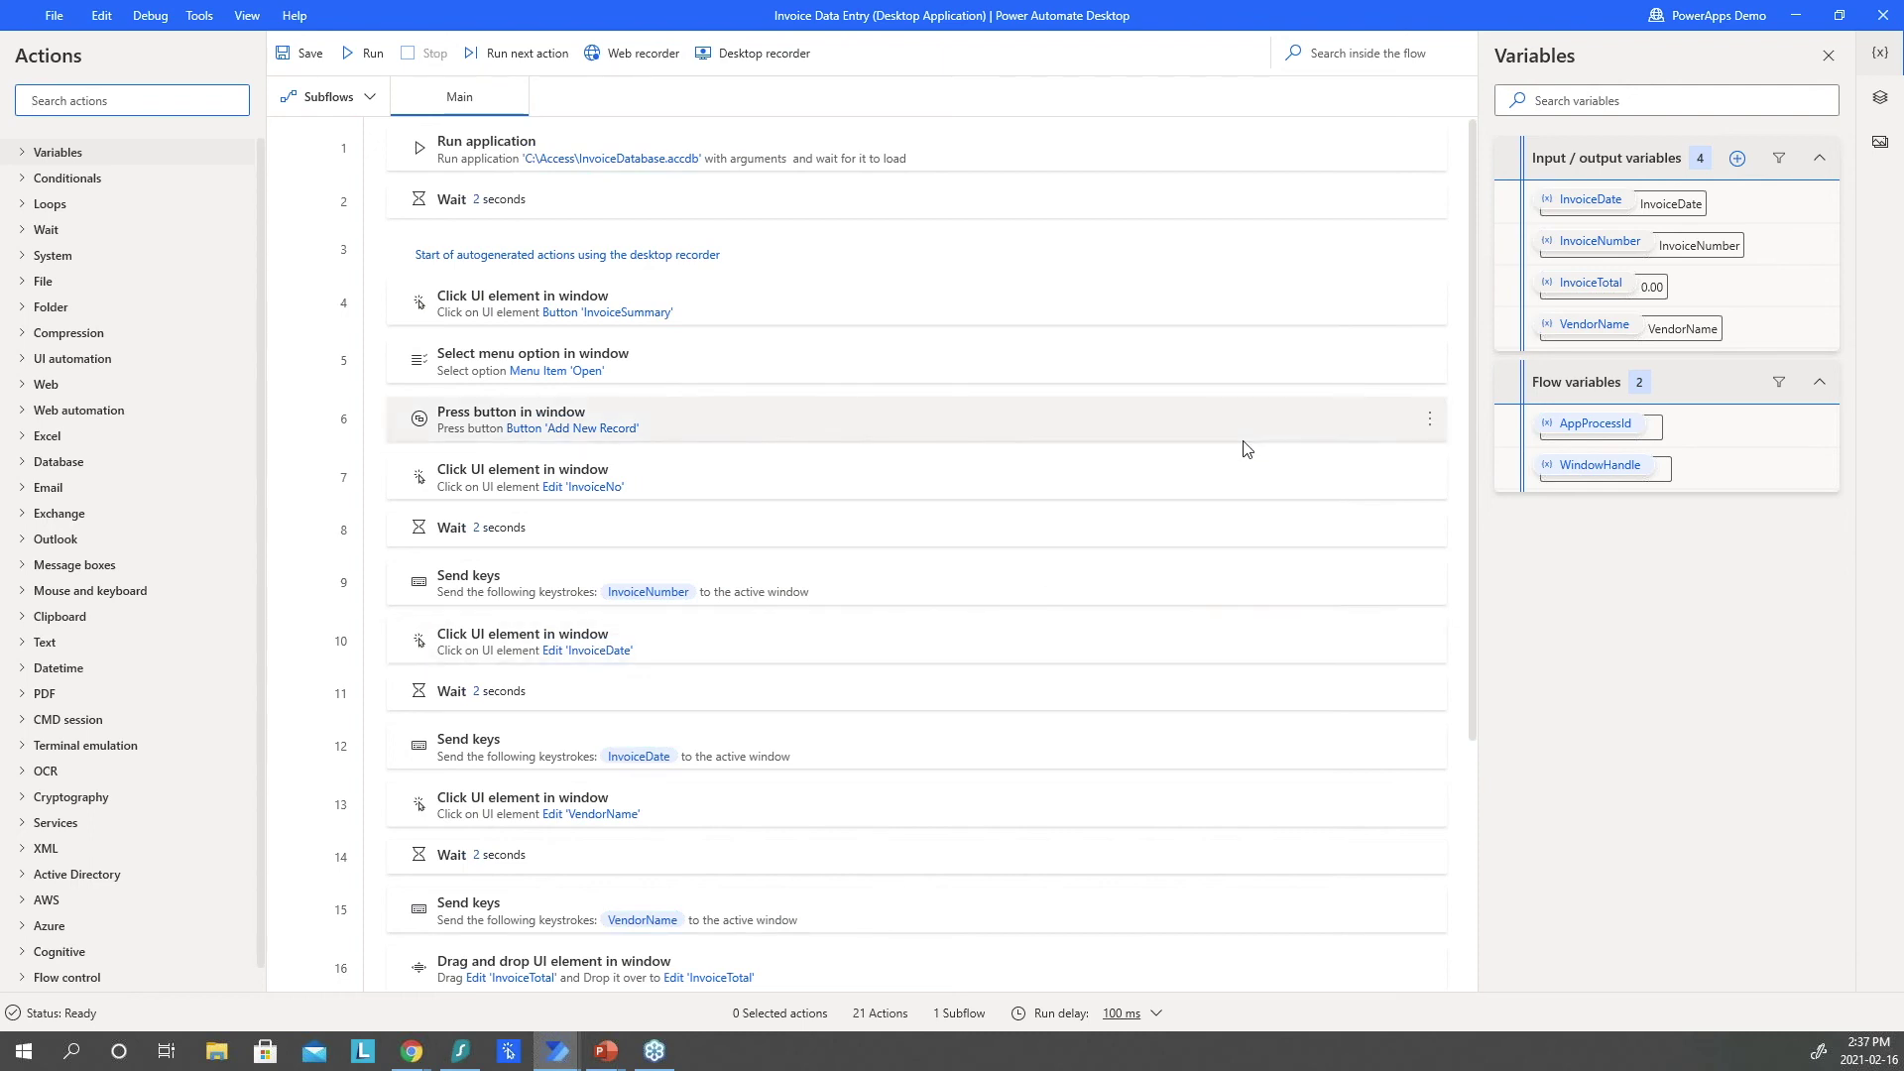
pyautogui.click(1797, 16)
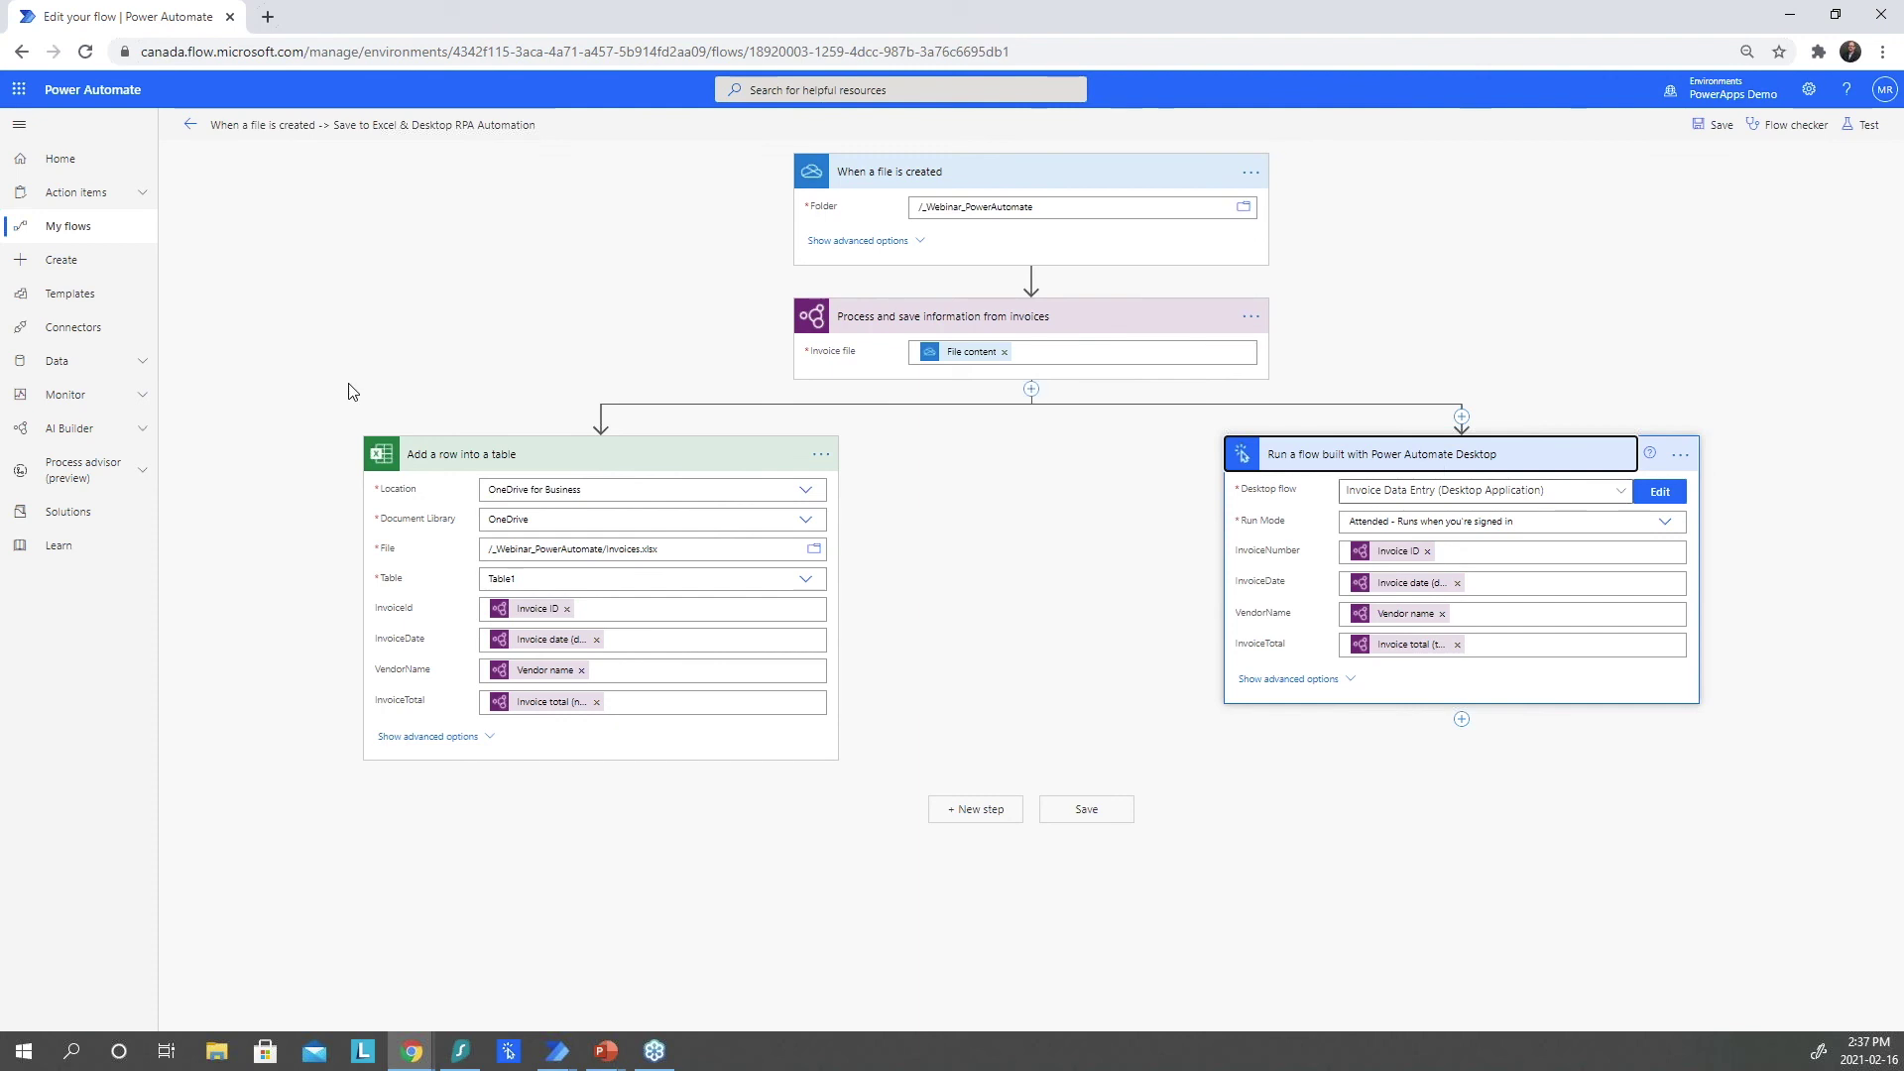
# Leave the editor and view the Gmail attachments flow's details and editor.
pyautogui.click(72, 234)
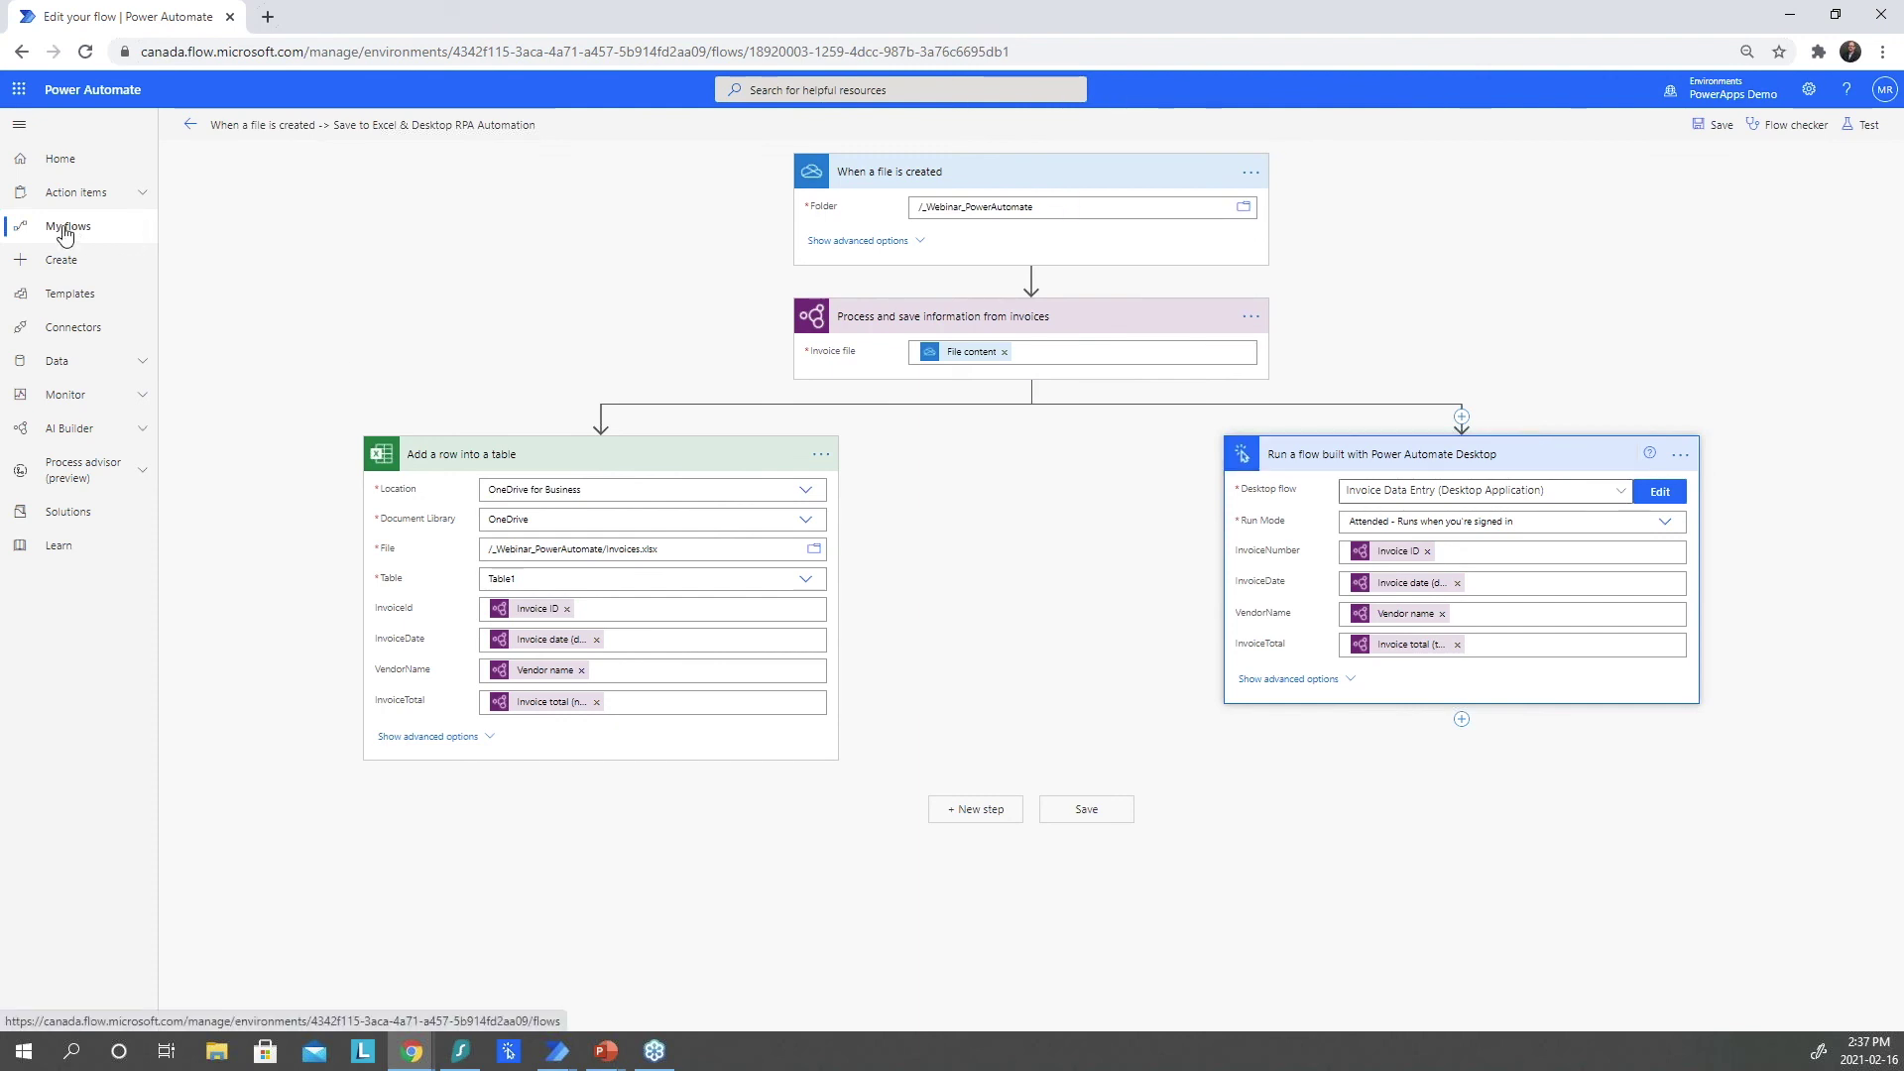
pyautogui.click(1050, 232)
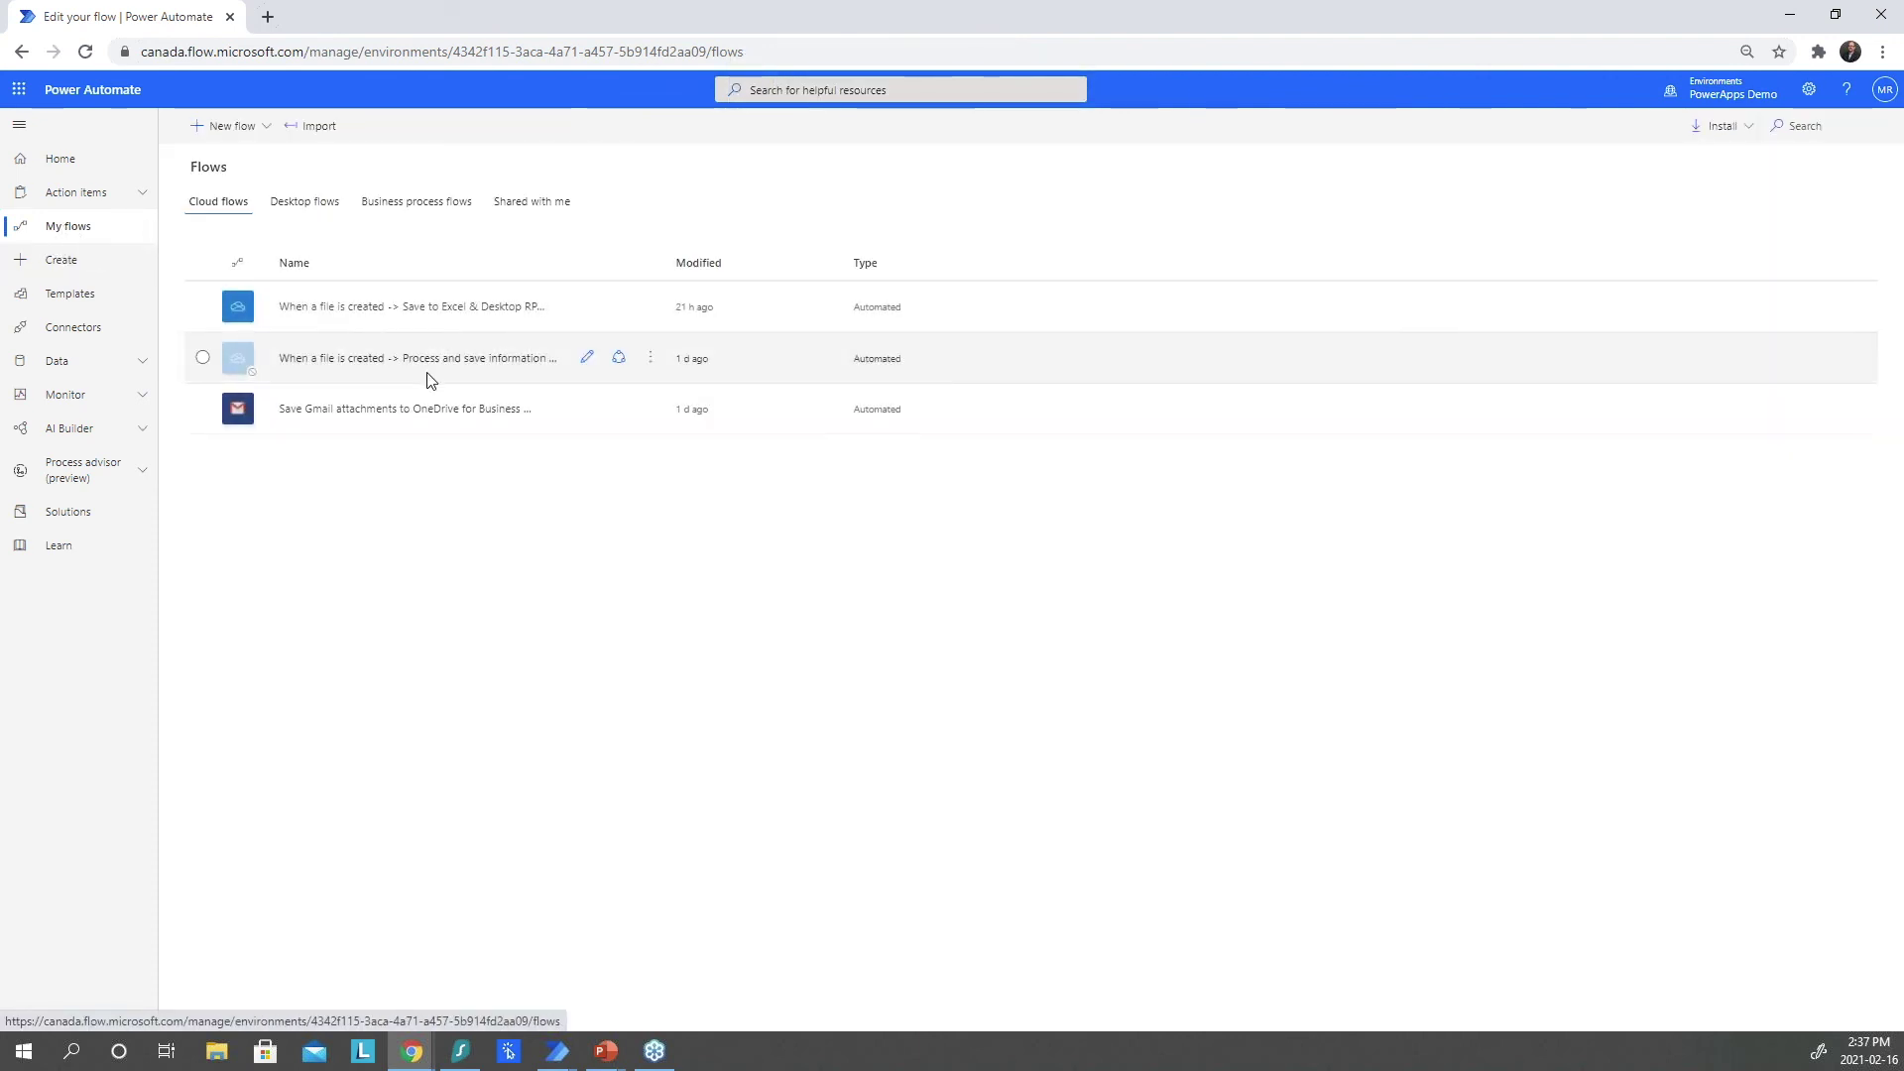
pyautogui.click(389, 413)
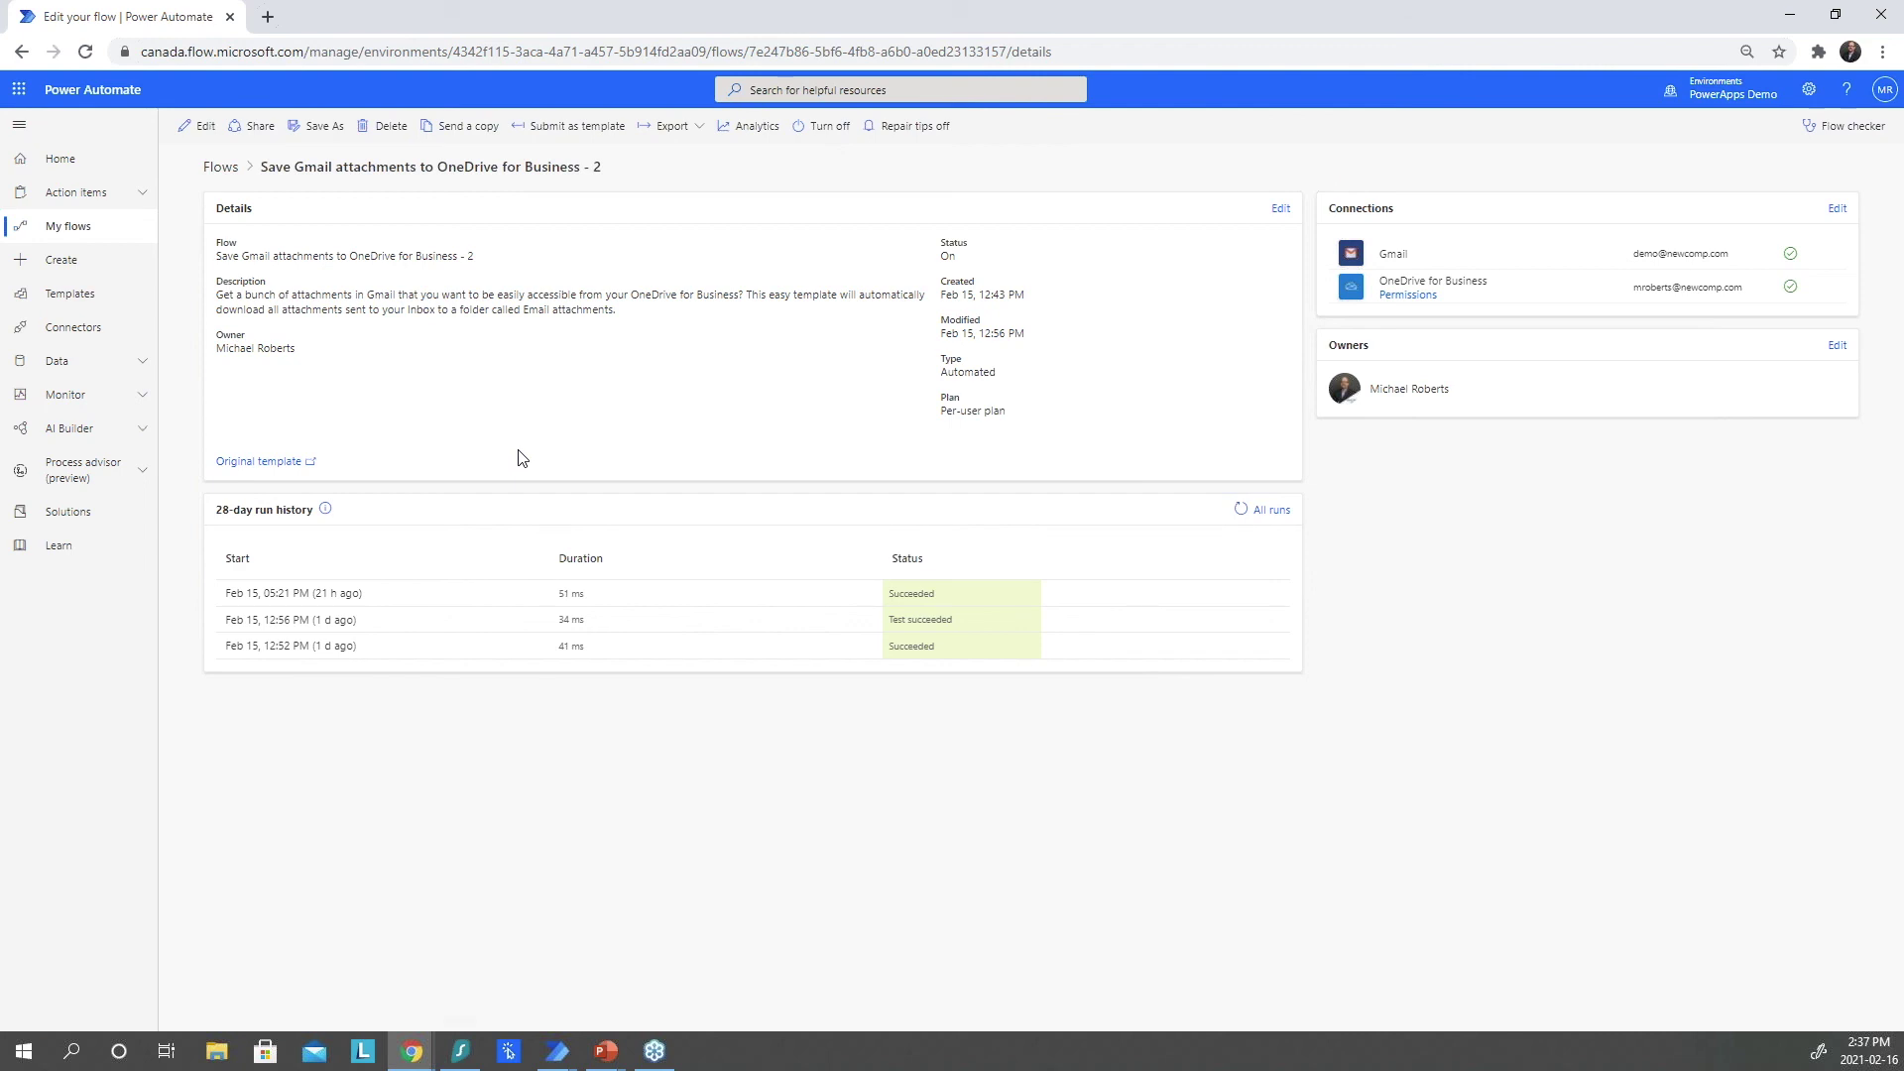
pyautogui.click(197, 132)
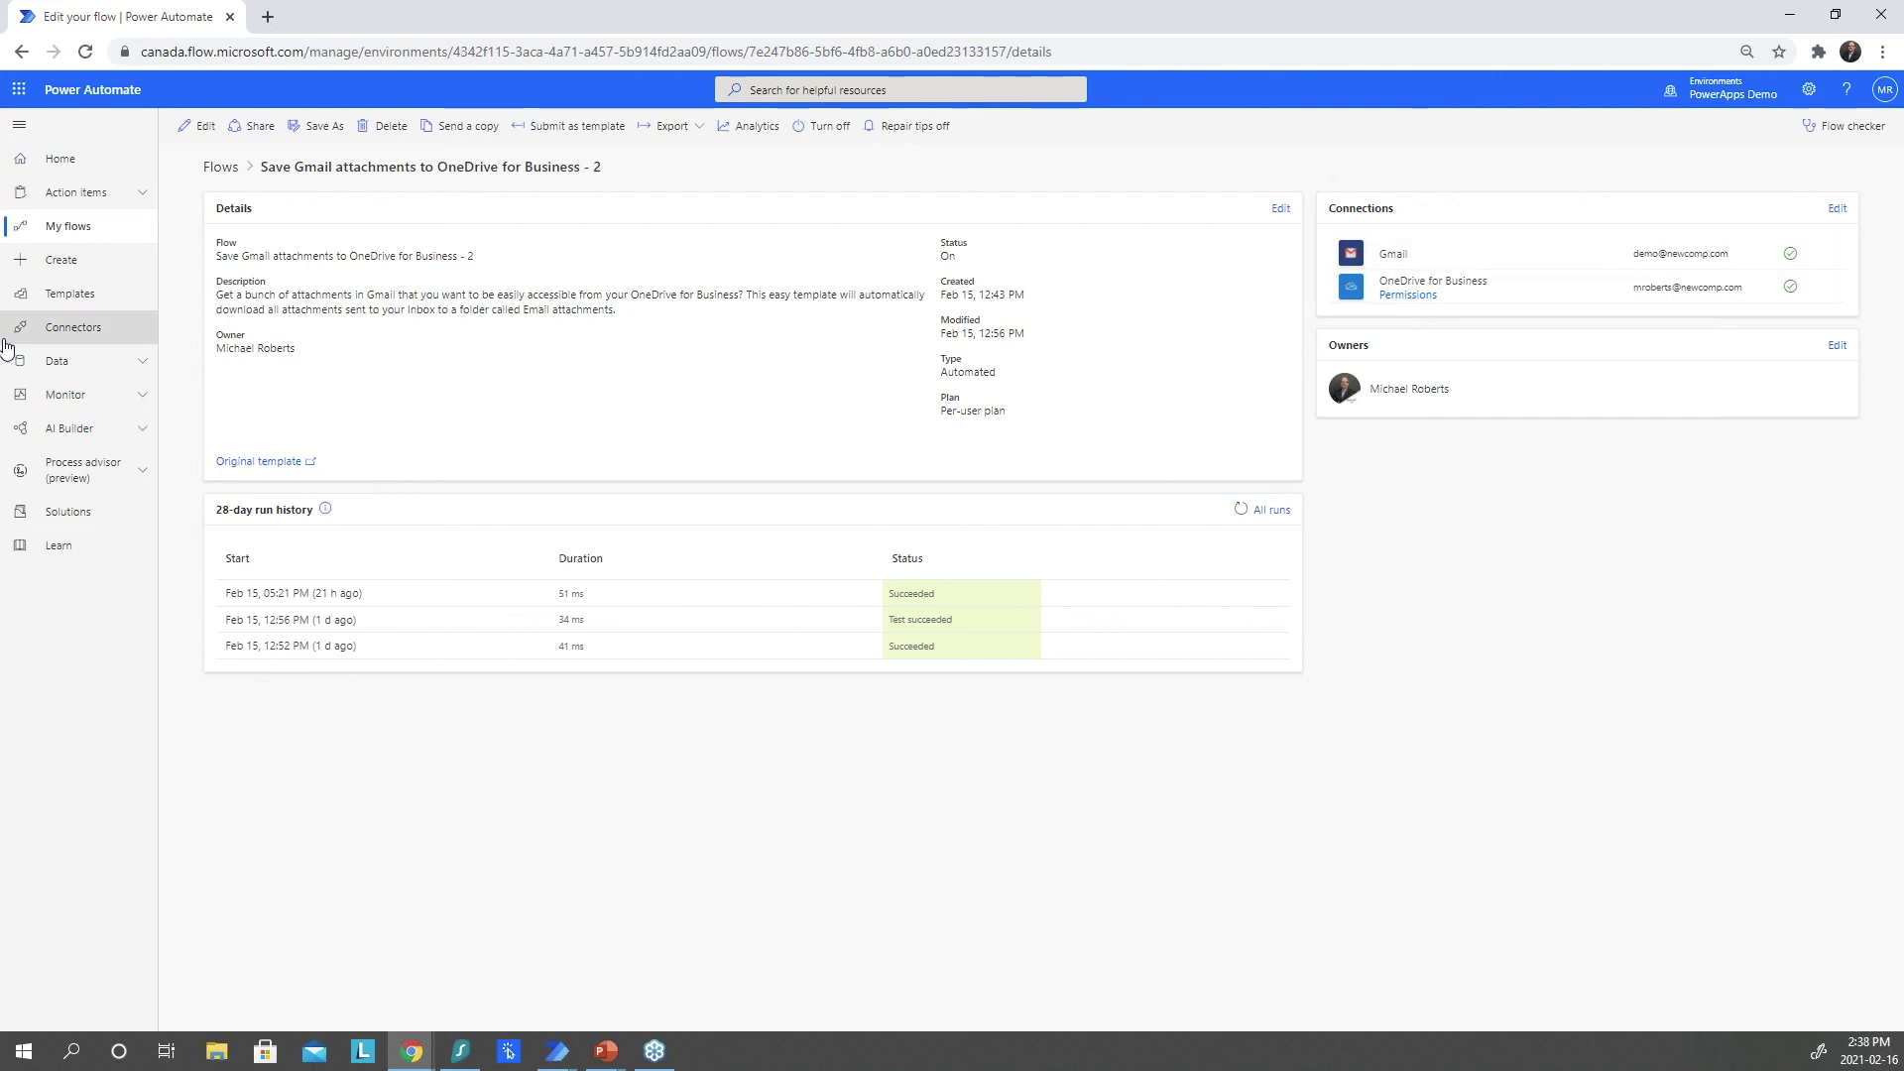
# Check the invoice-processing flow's details, then open the Save to Excel & Desktop RPA flow's run history.
pyautogui.click(78, 228)
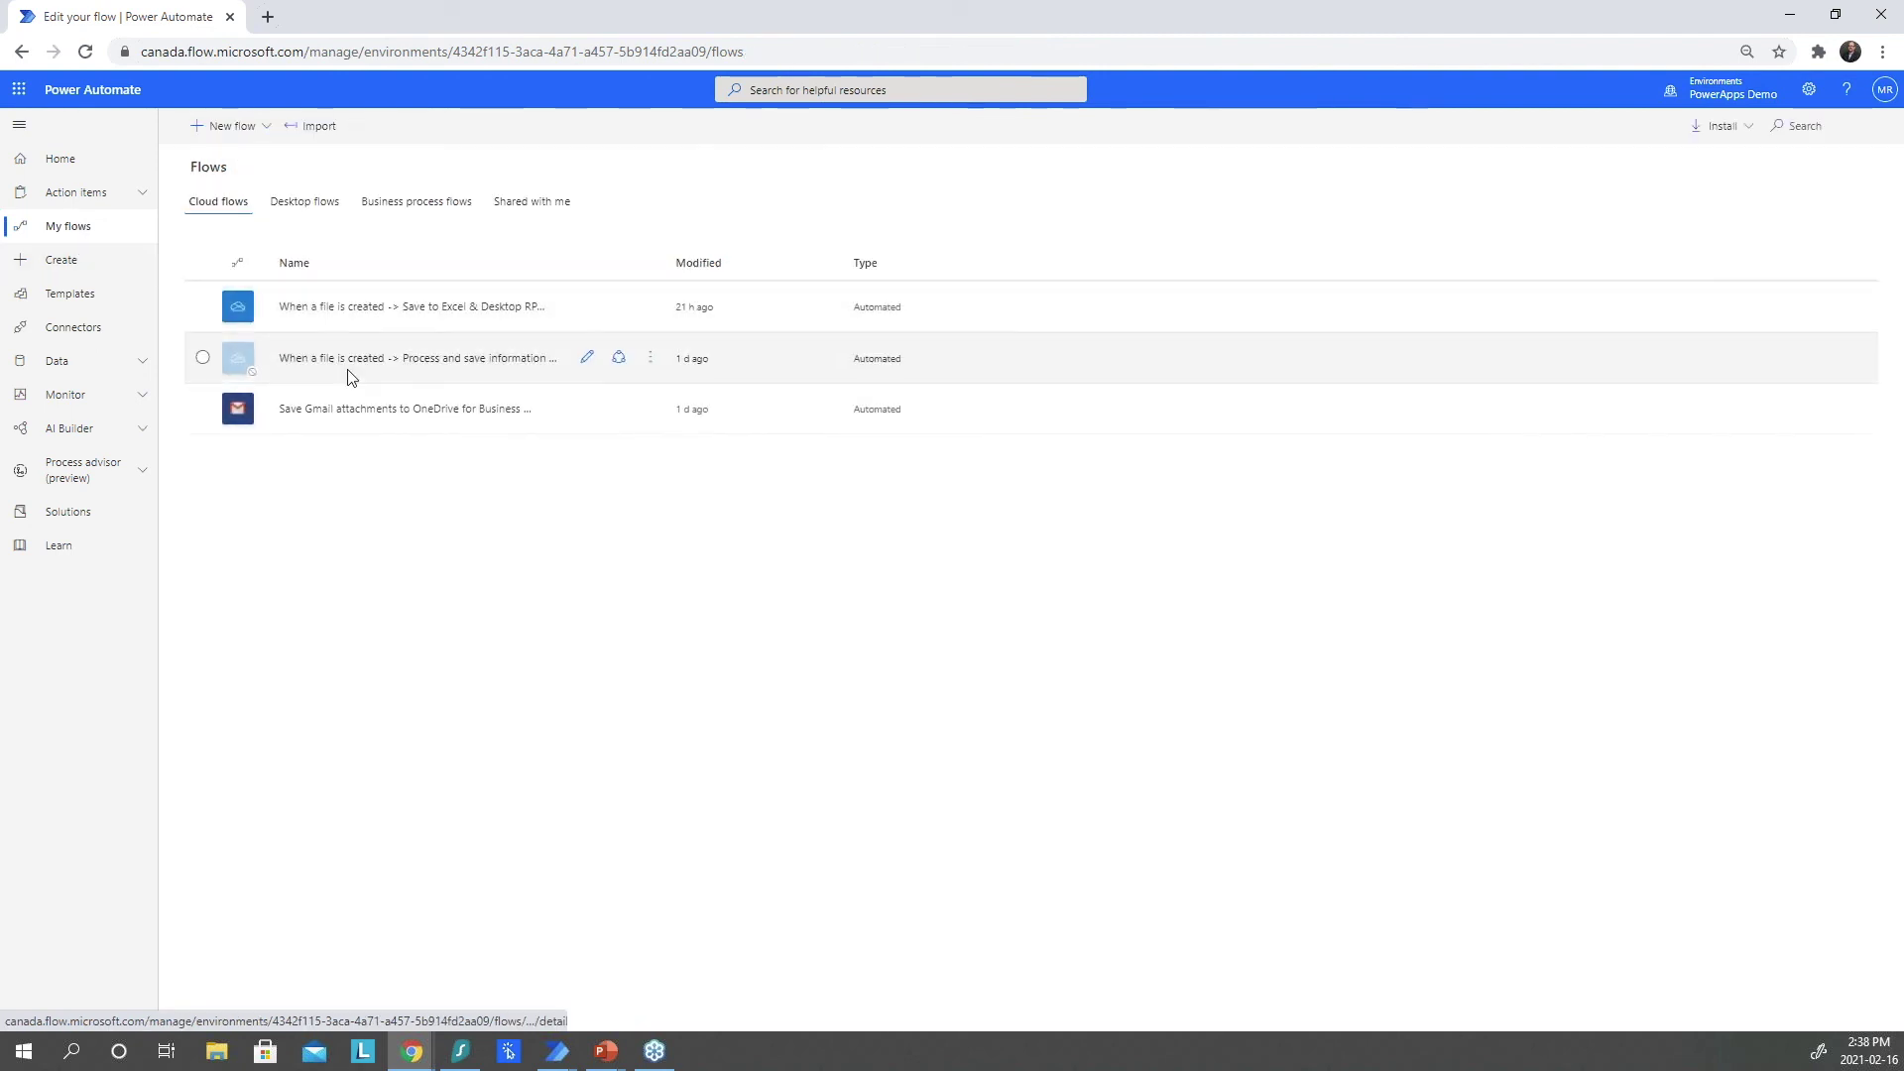
pyautogui.click(360, 359)
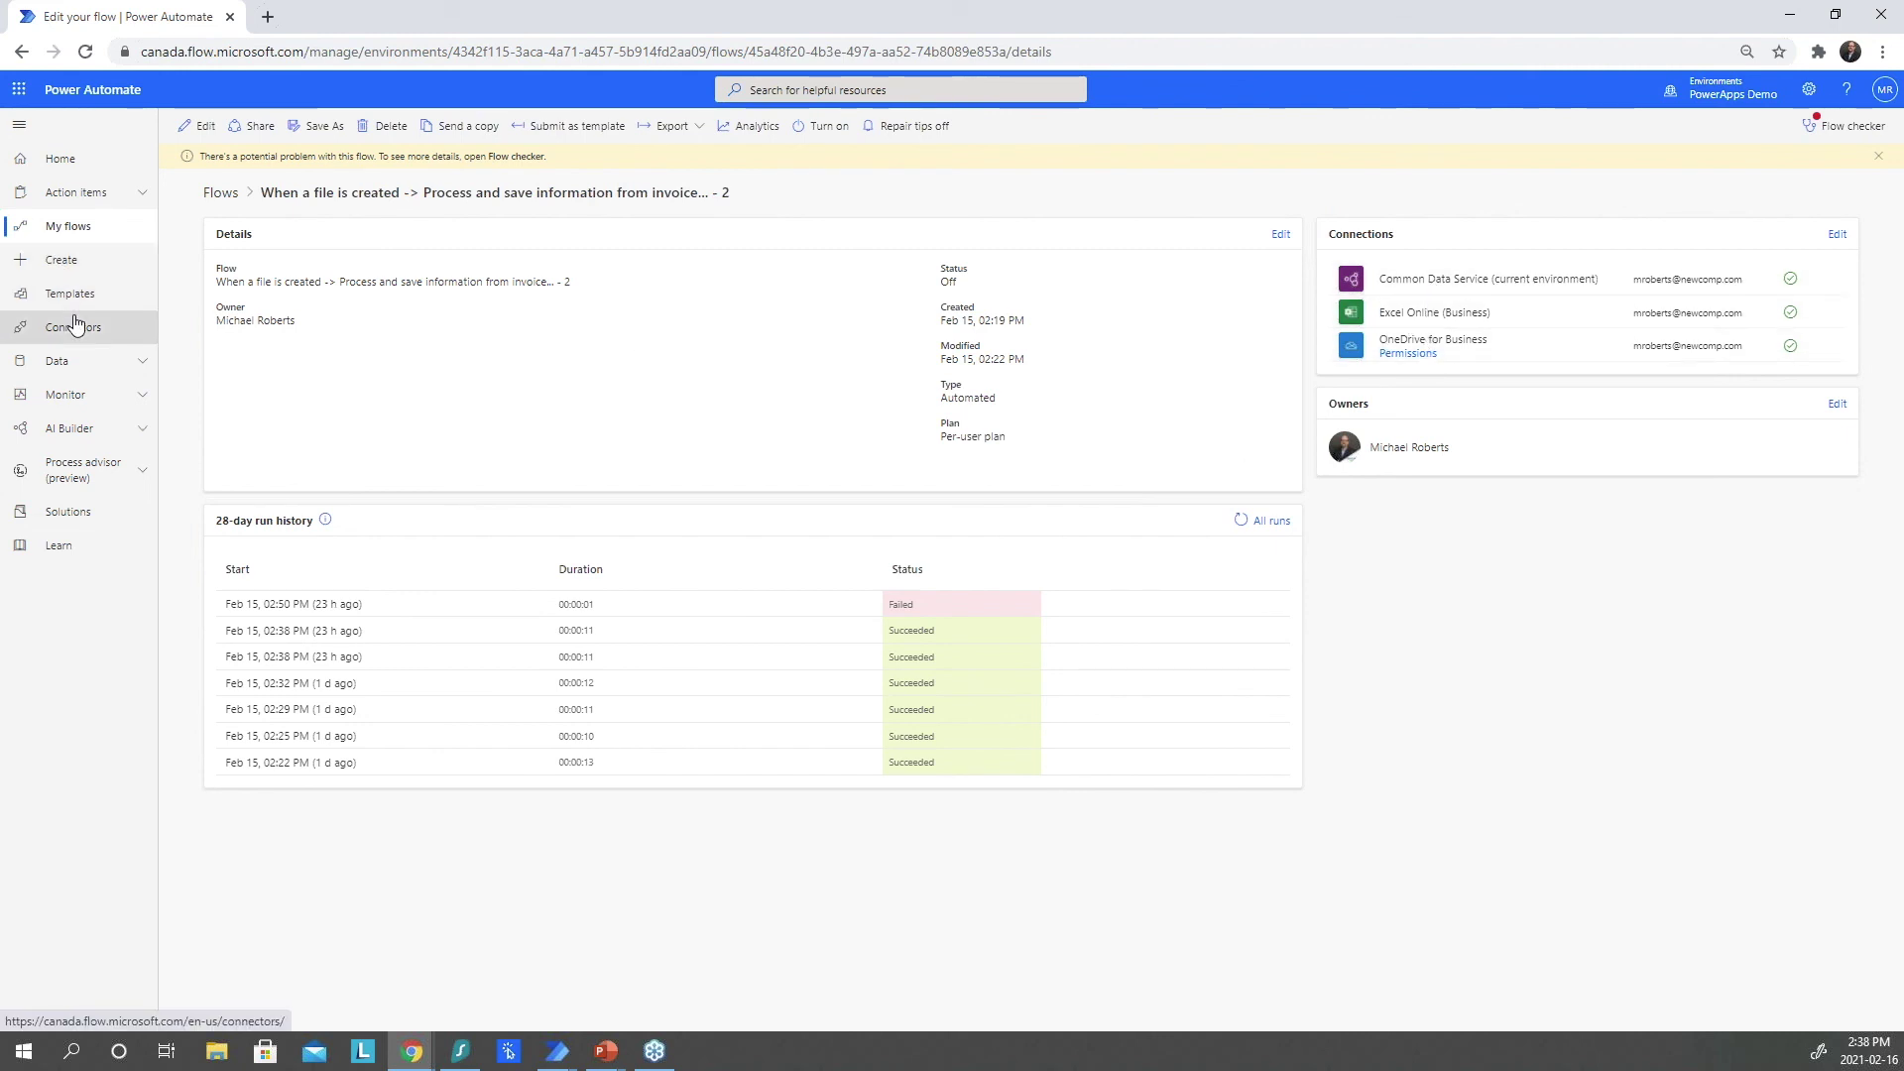
pyautogui.click(68, 228)
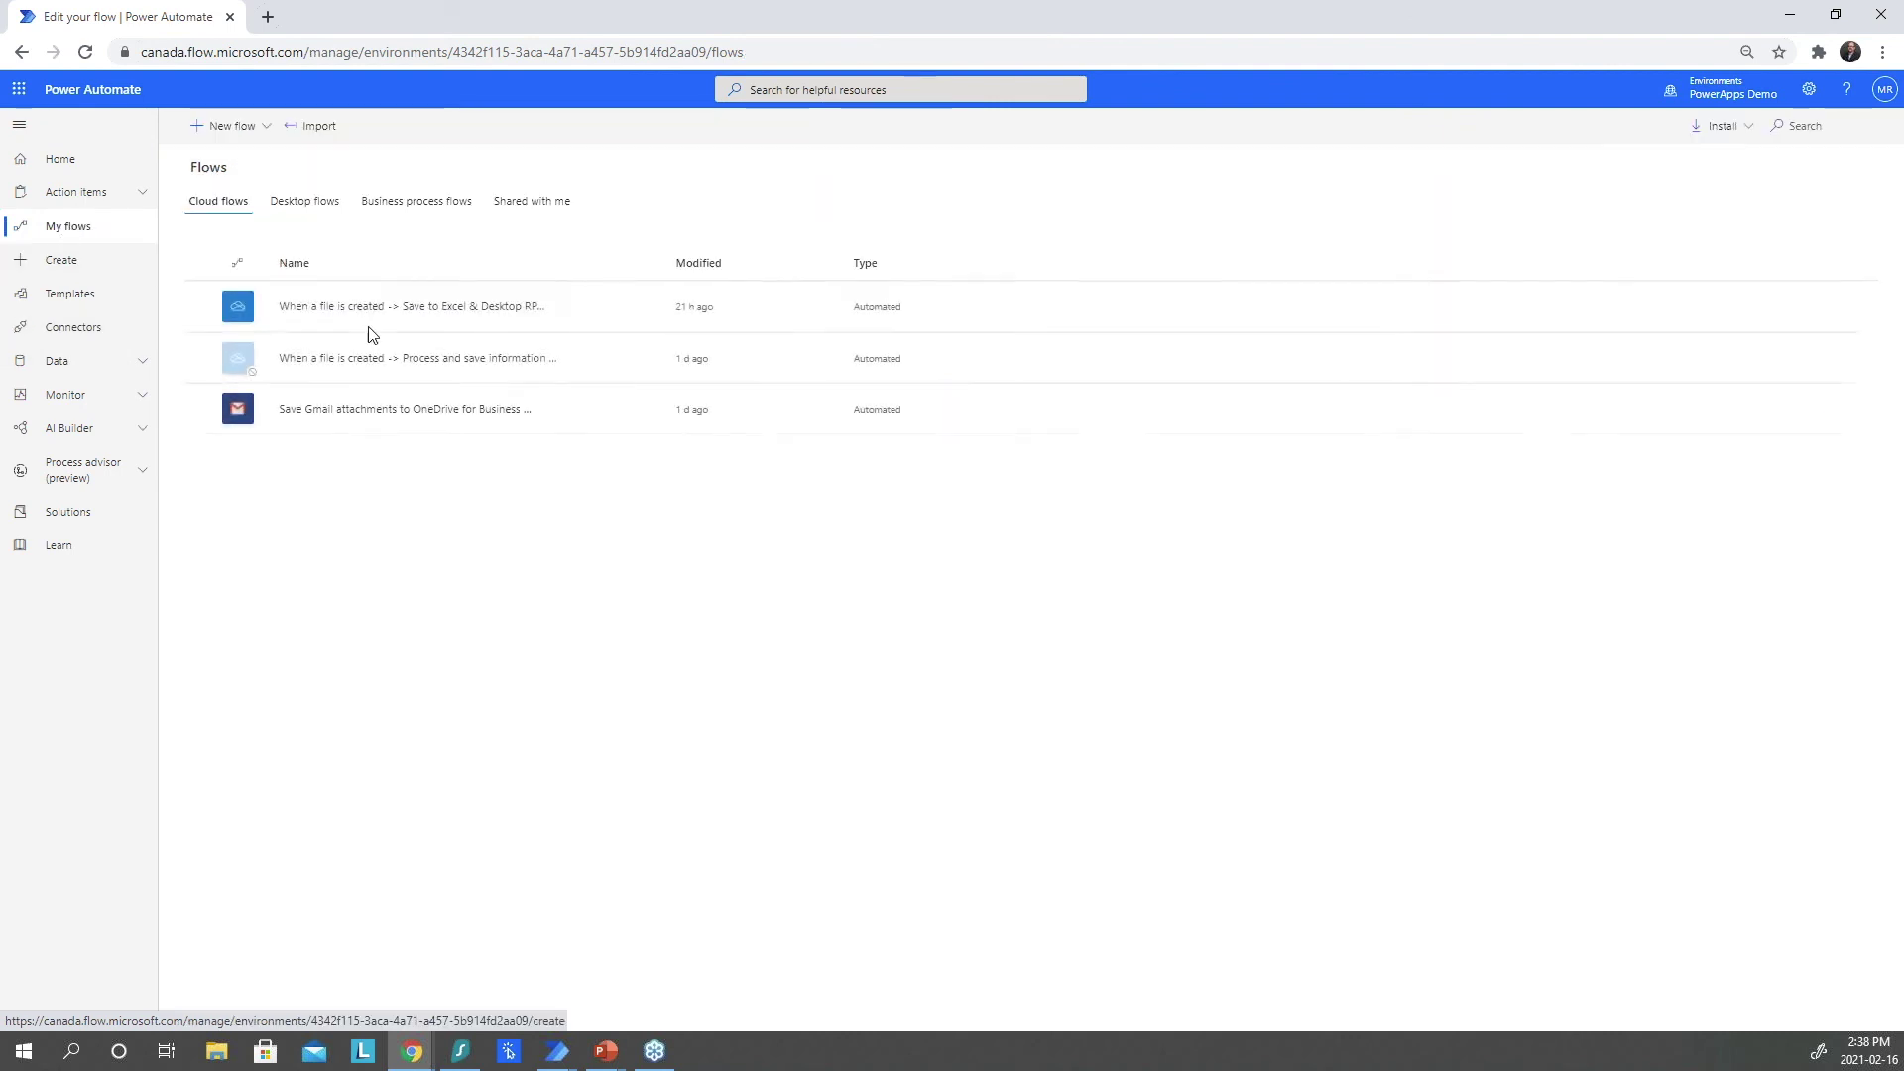
pyautogui.click(383, 309)
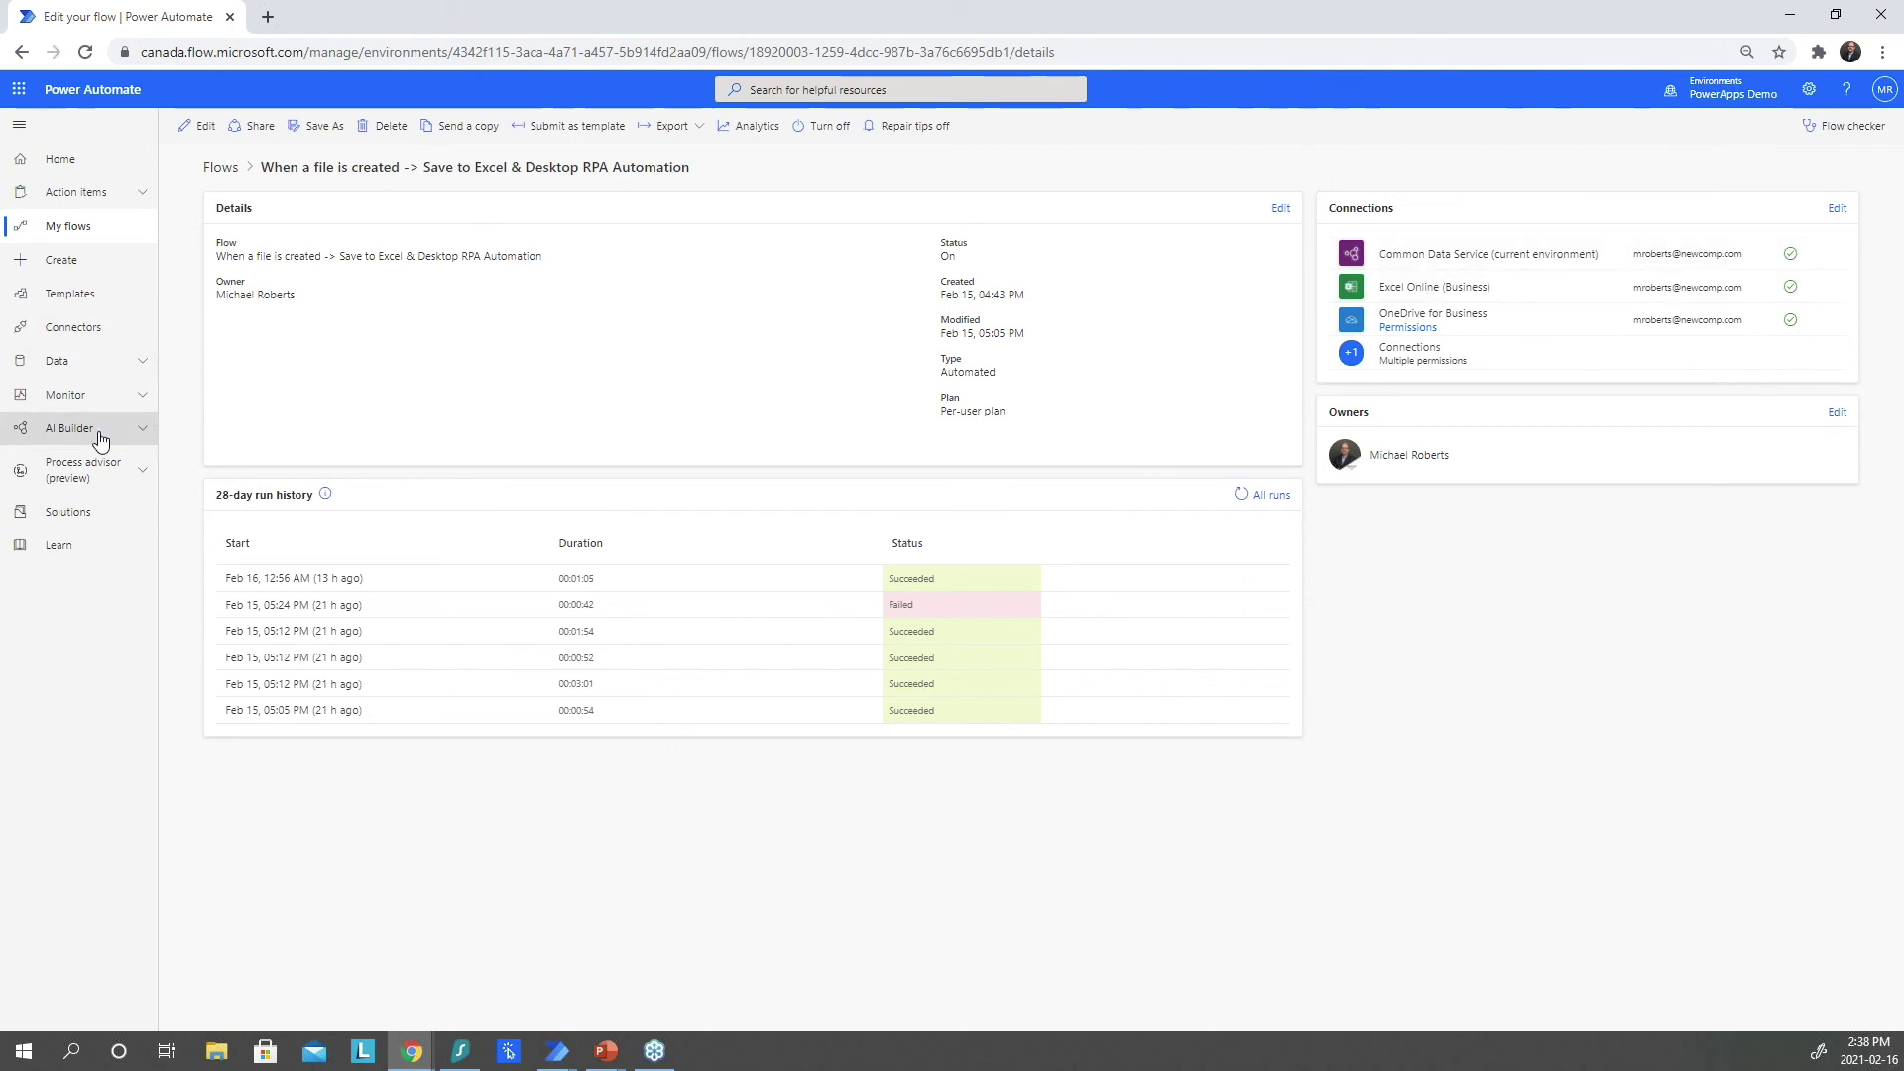
# Check Monitor's cloud flow activity and desktop flow runs, then go to the Connectors catalogue.
pyautogui.click(84, 394)
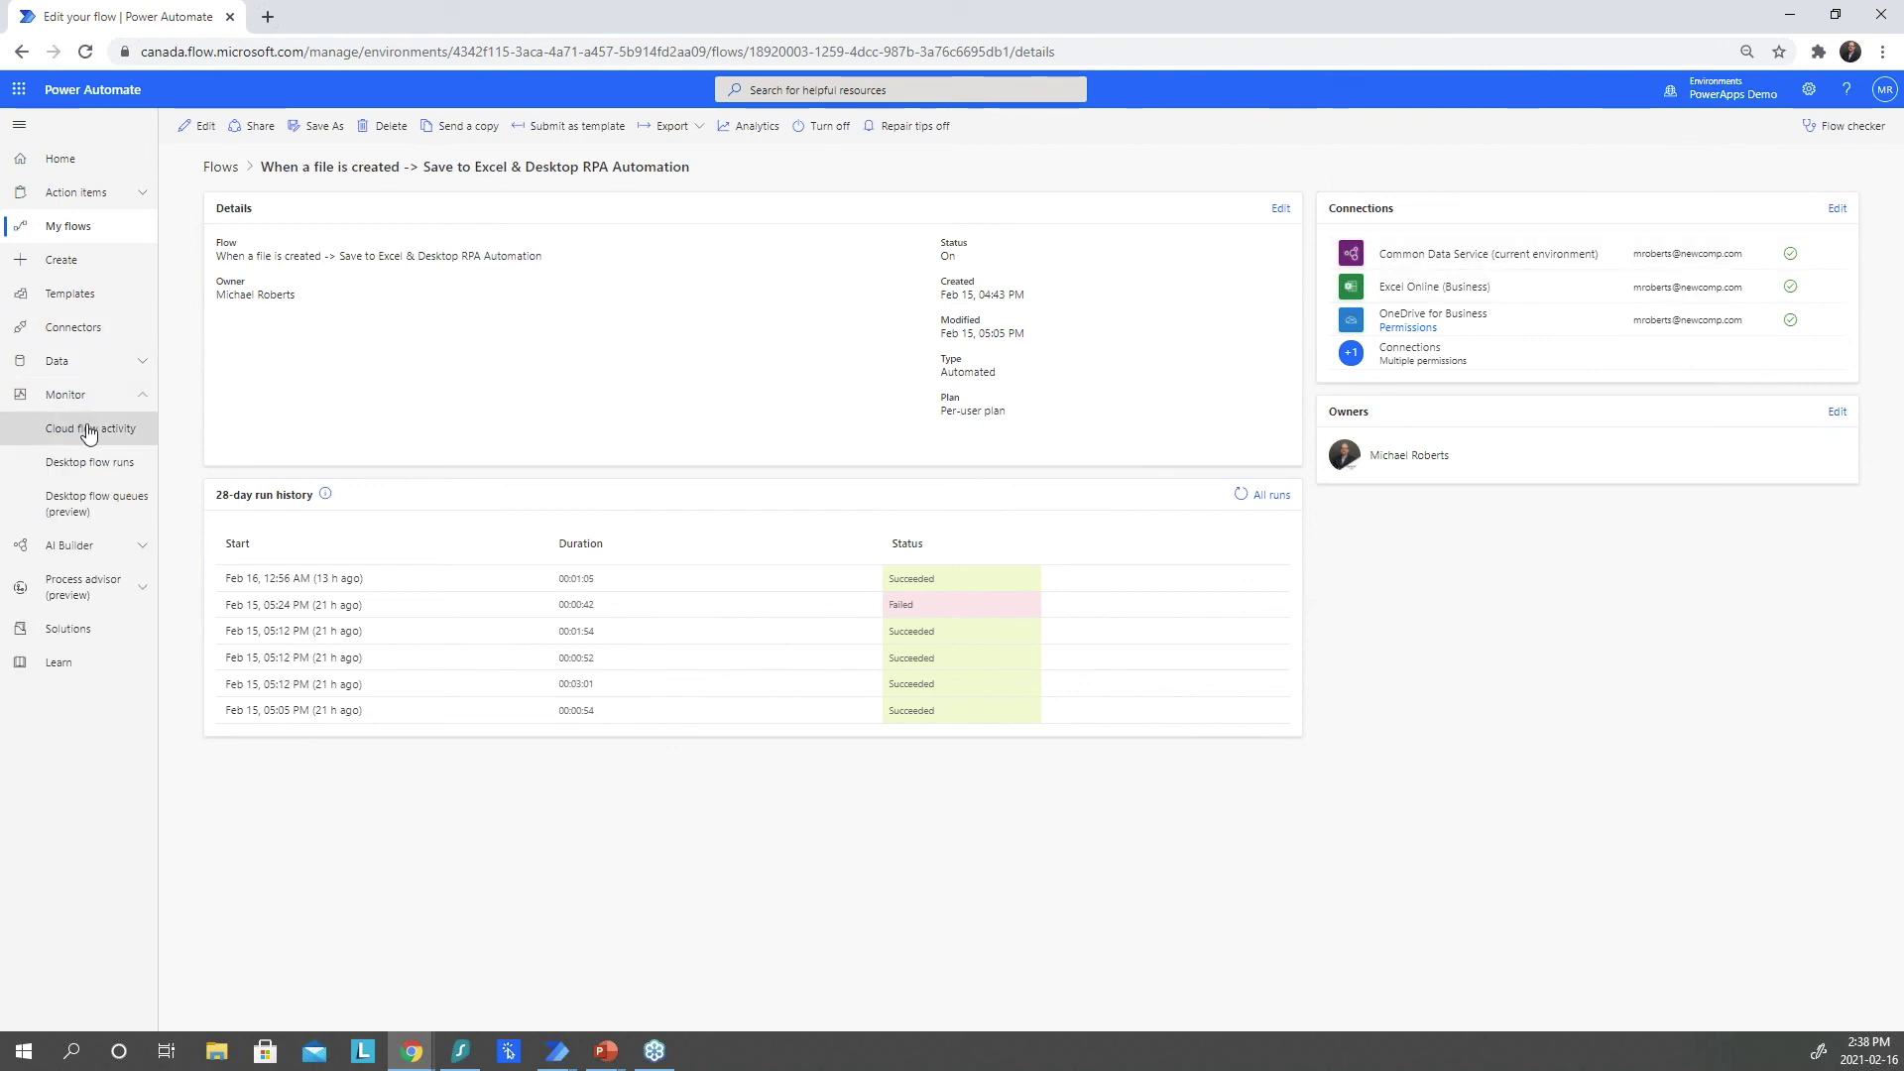
pyautogui.click(100, 430)
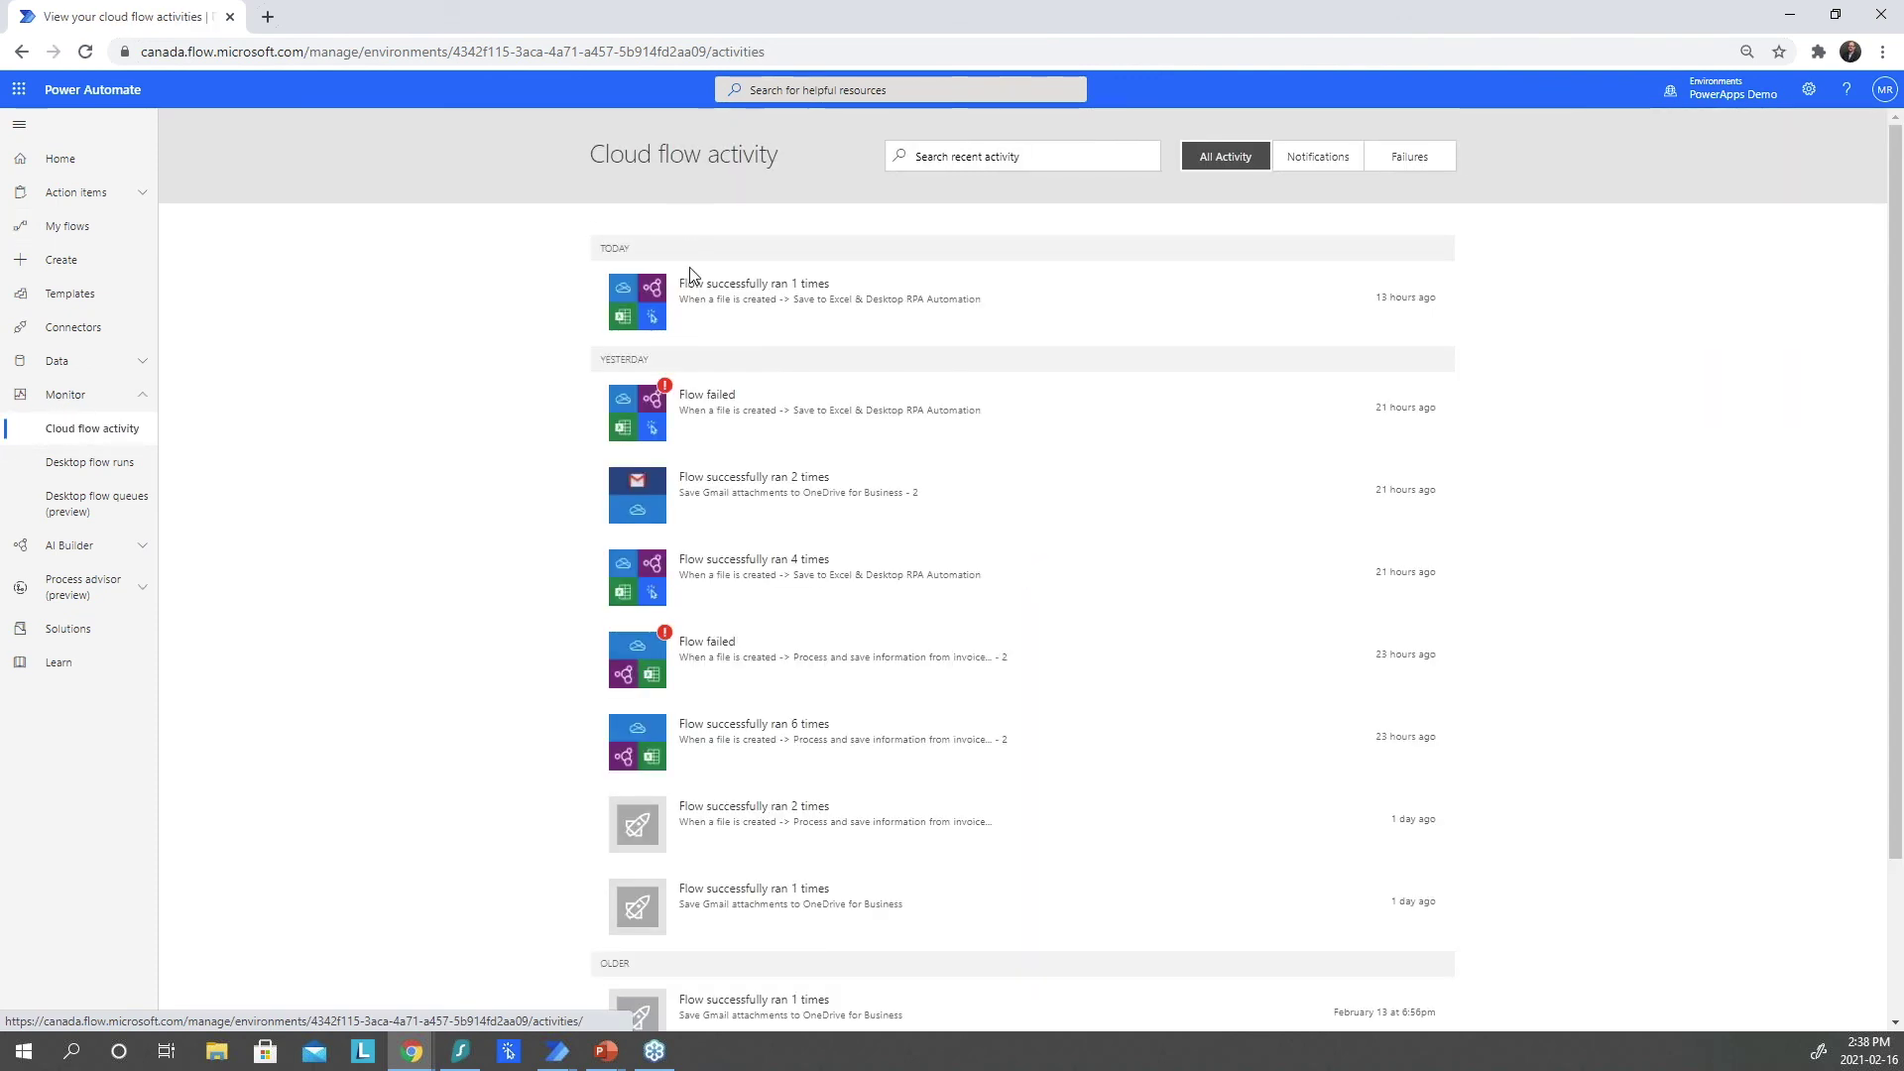
pyautogui.scroll(-2, 688, 536)
pyautogui.scroll(3, 747, 532)
pyautogui.click(98, 473)
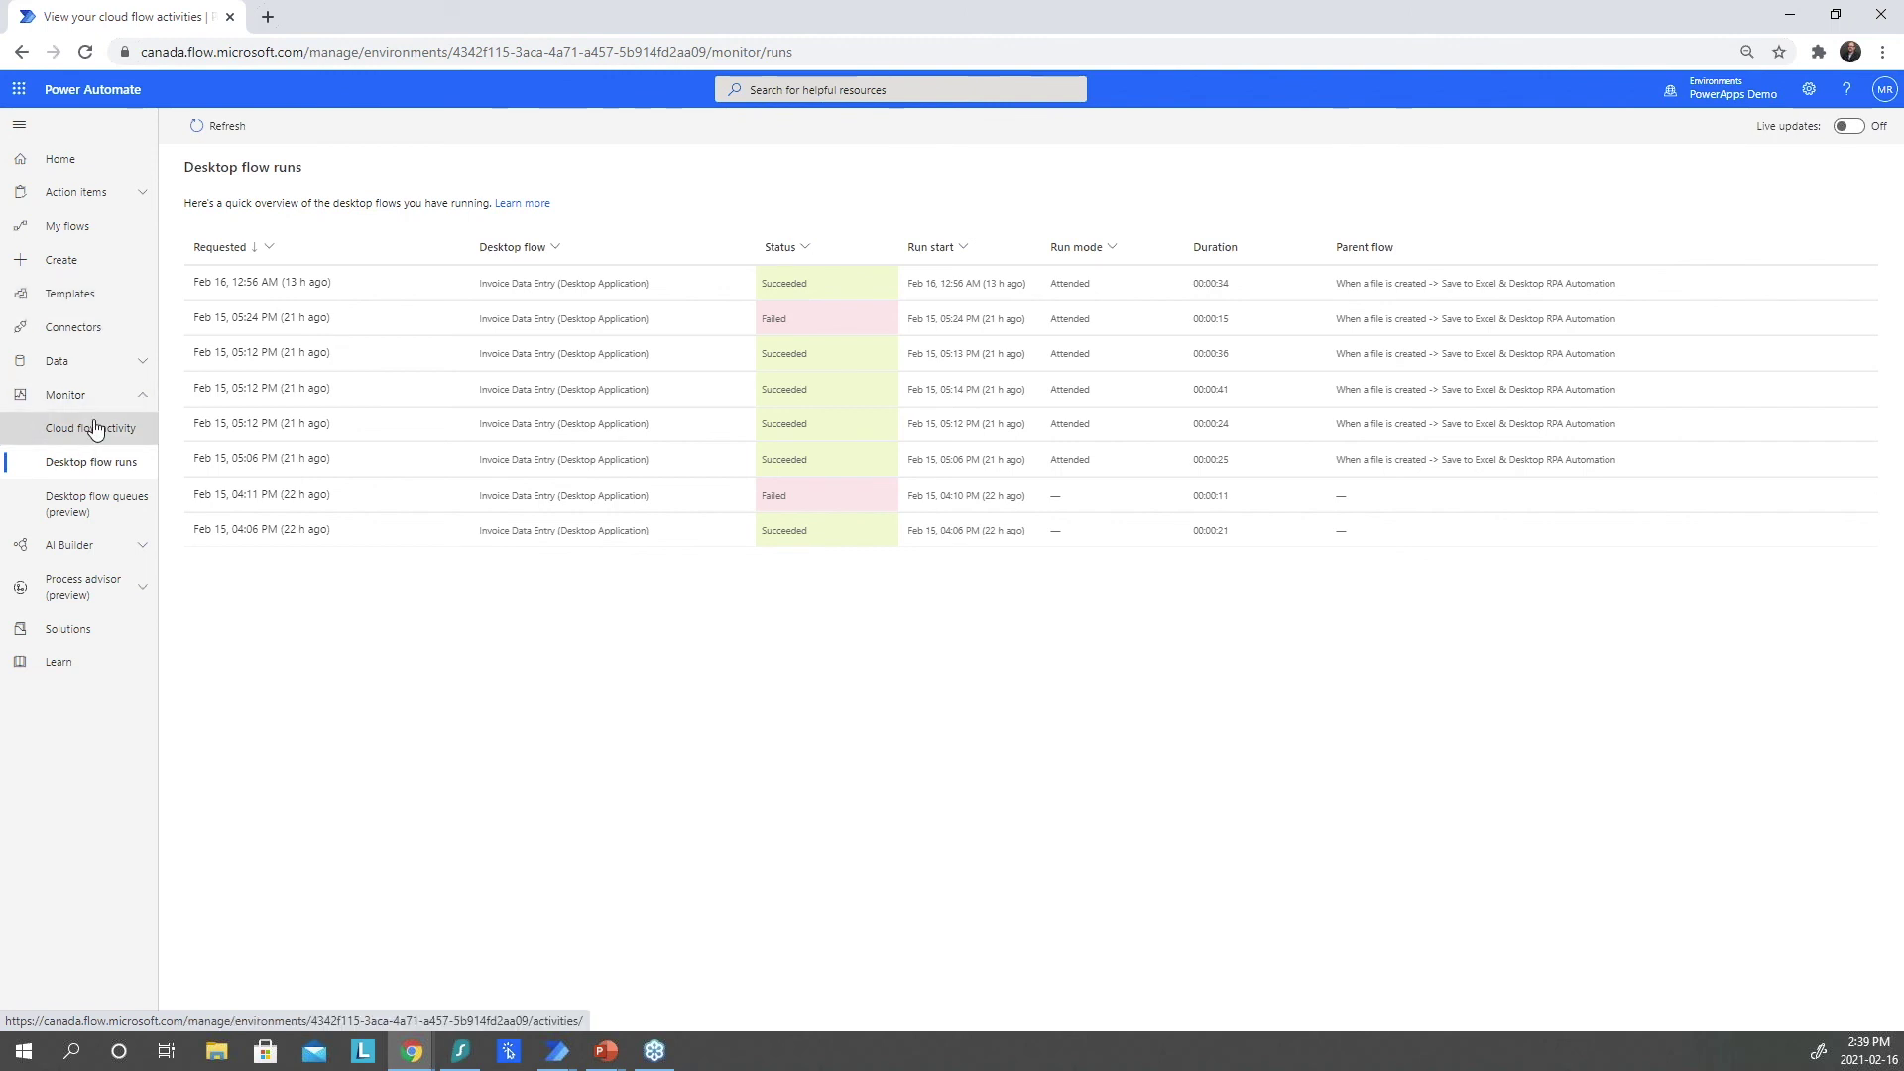
pyautogui.click(74, 336)
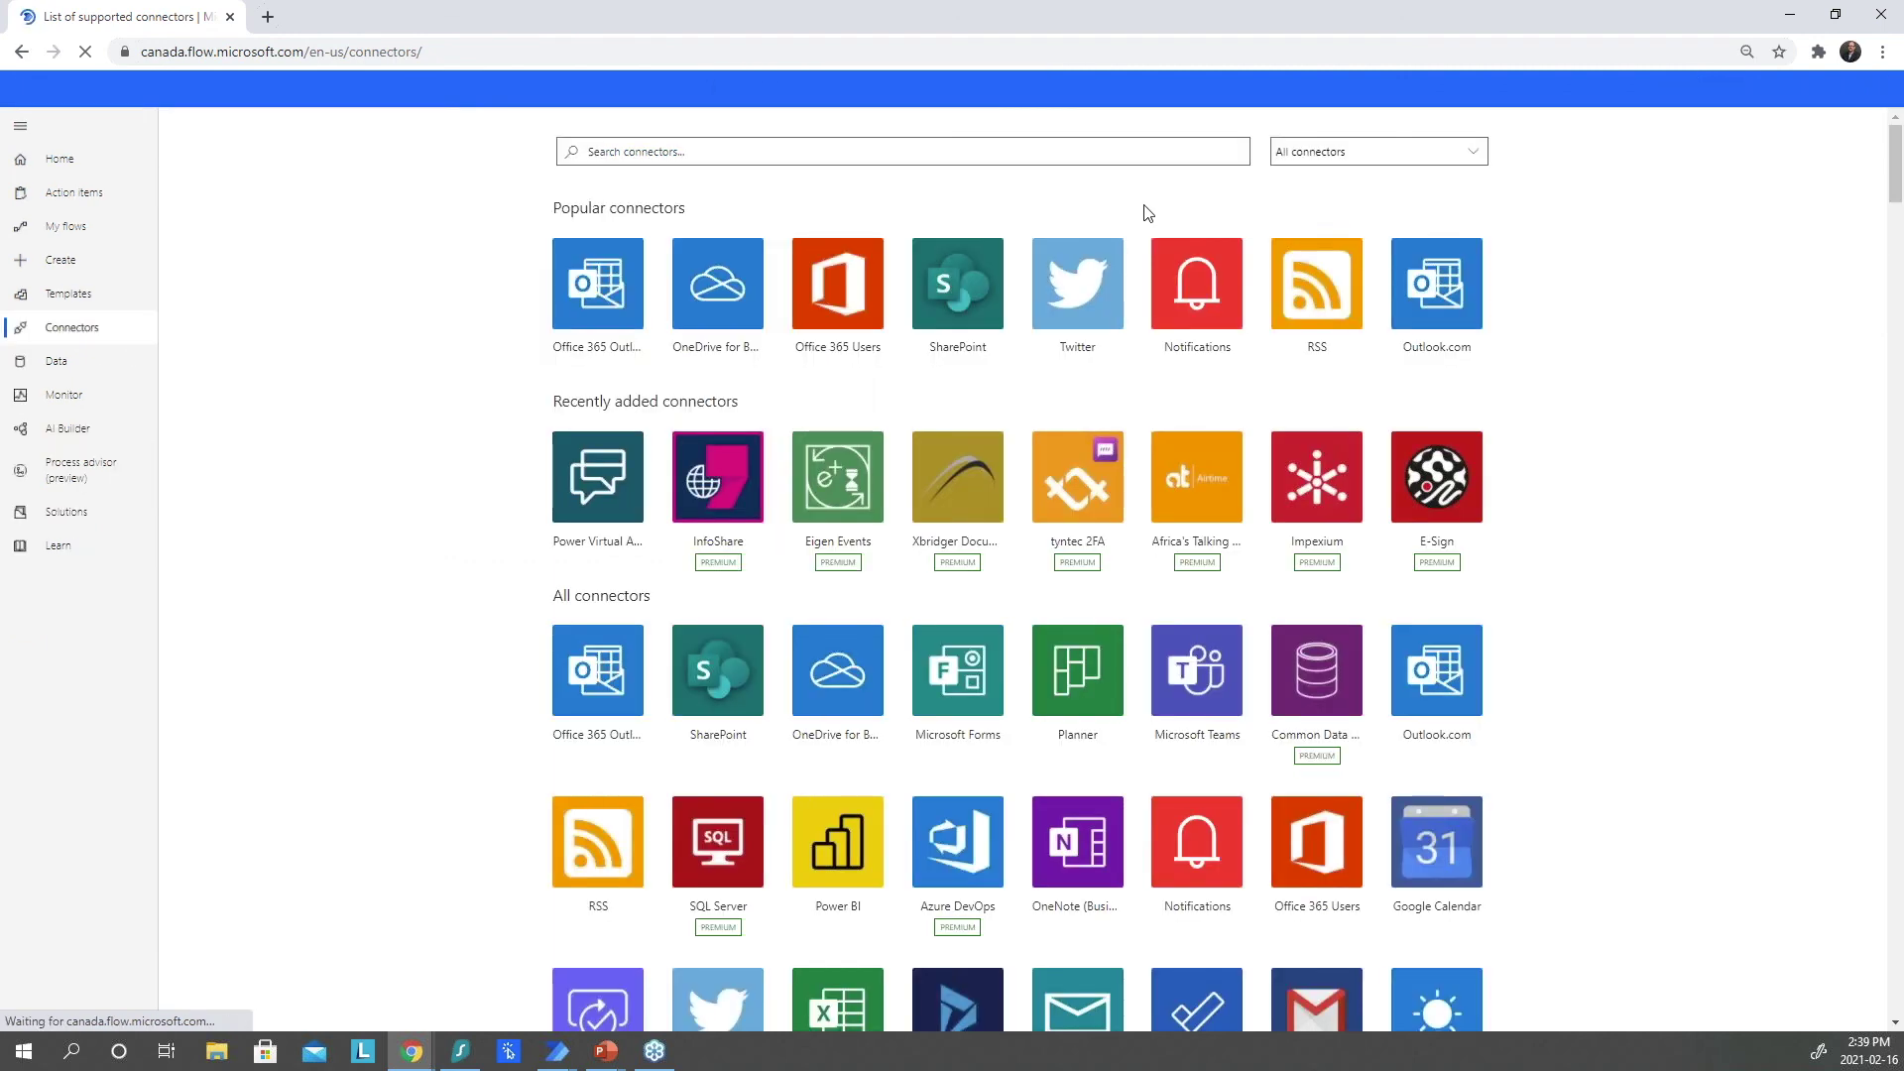
# Filter the connectors catalogue to Standard connectors and scroll through them.
pyautogui.click(1442, 161)
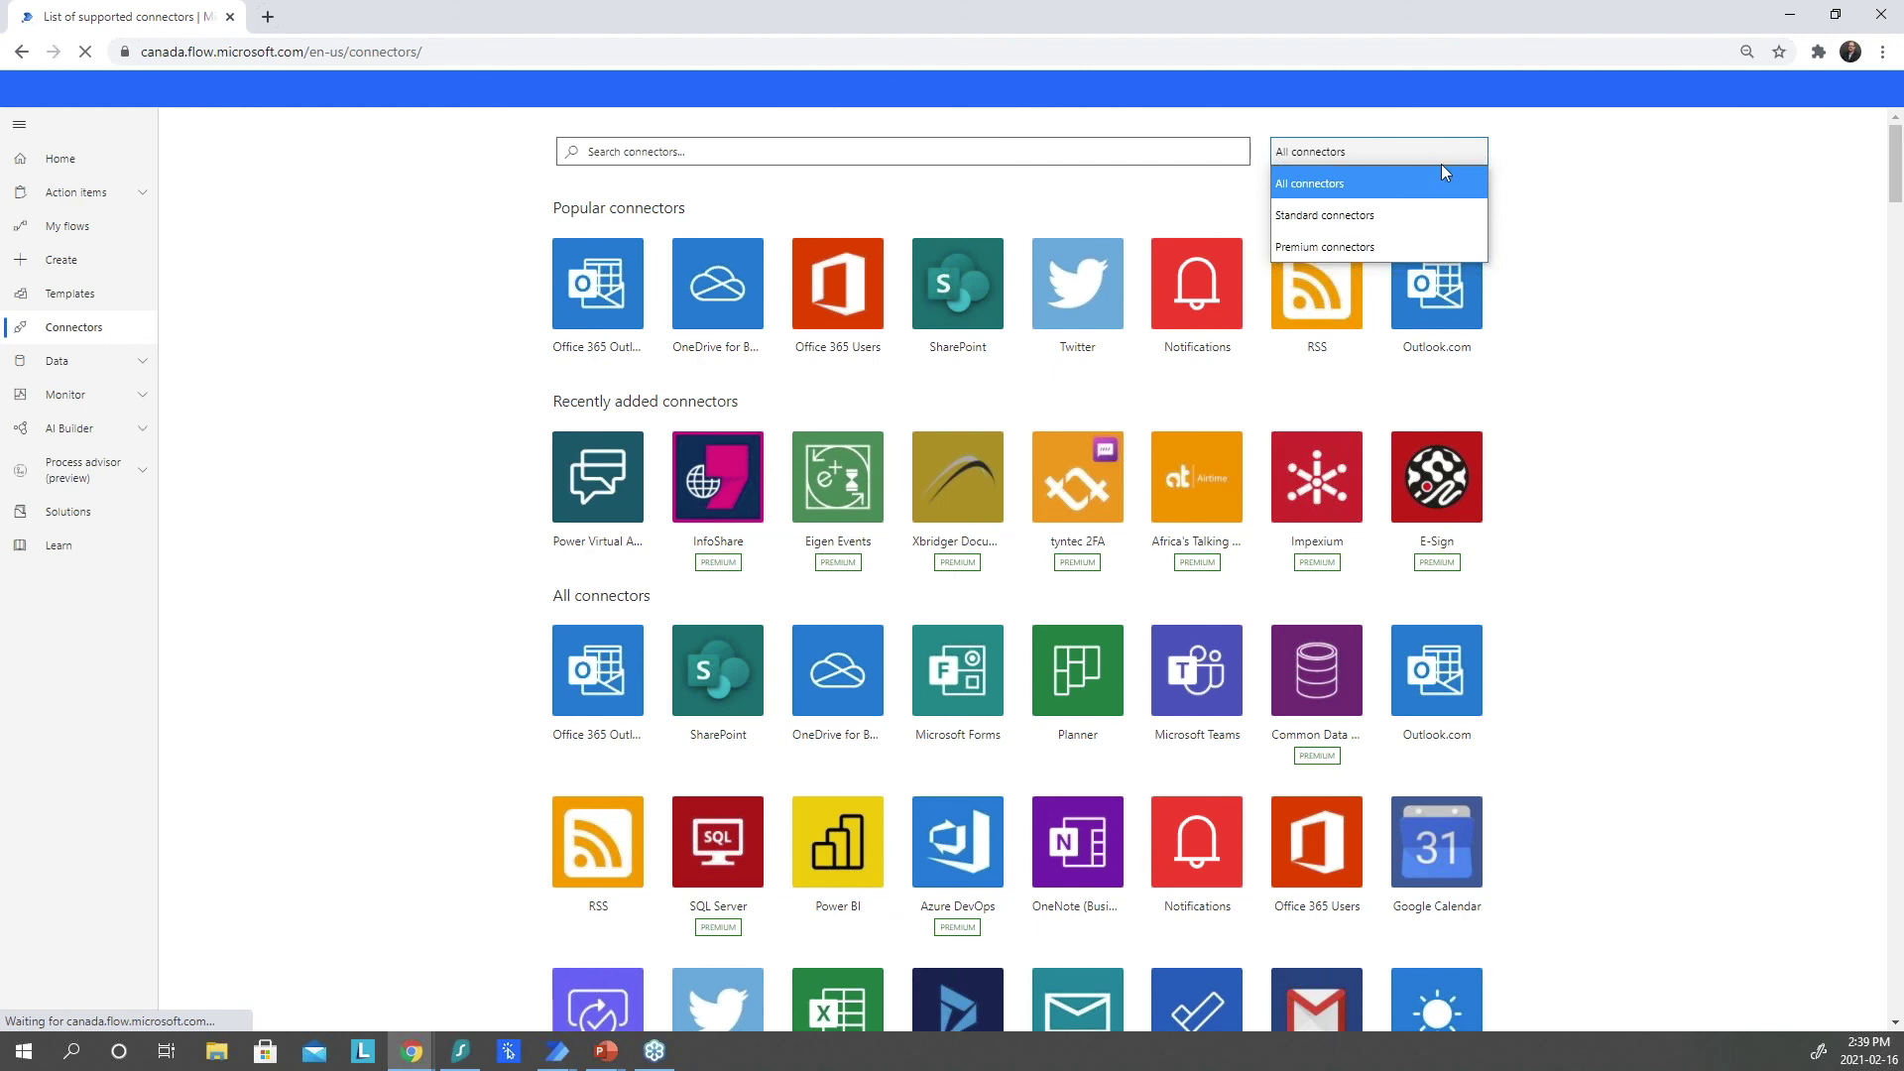
pyautogui.click(1345, 216)
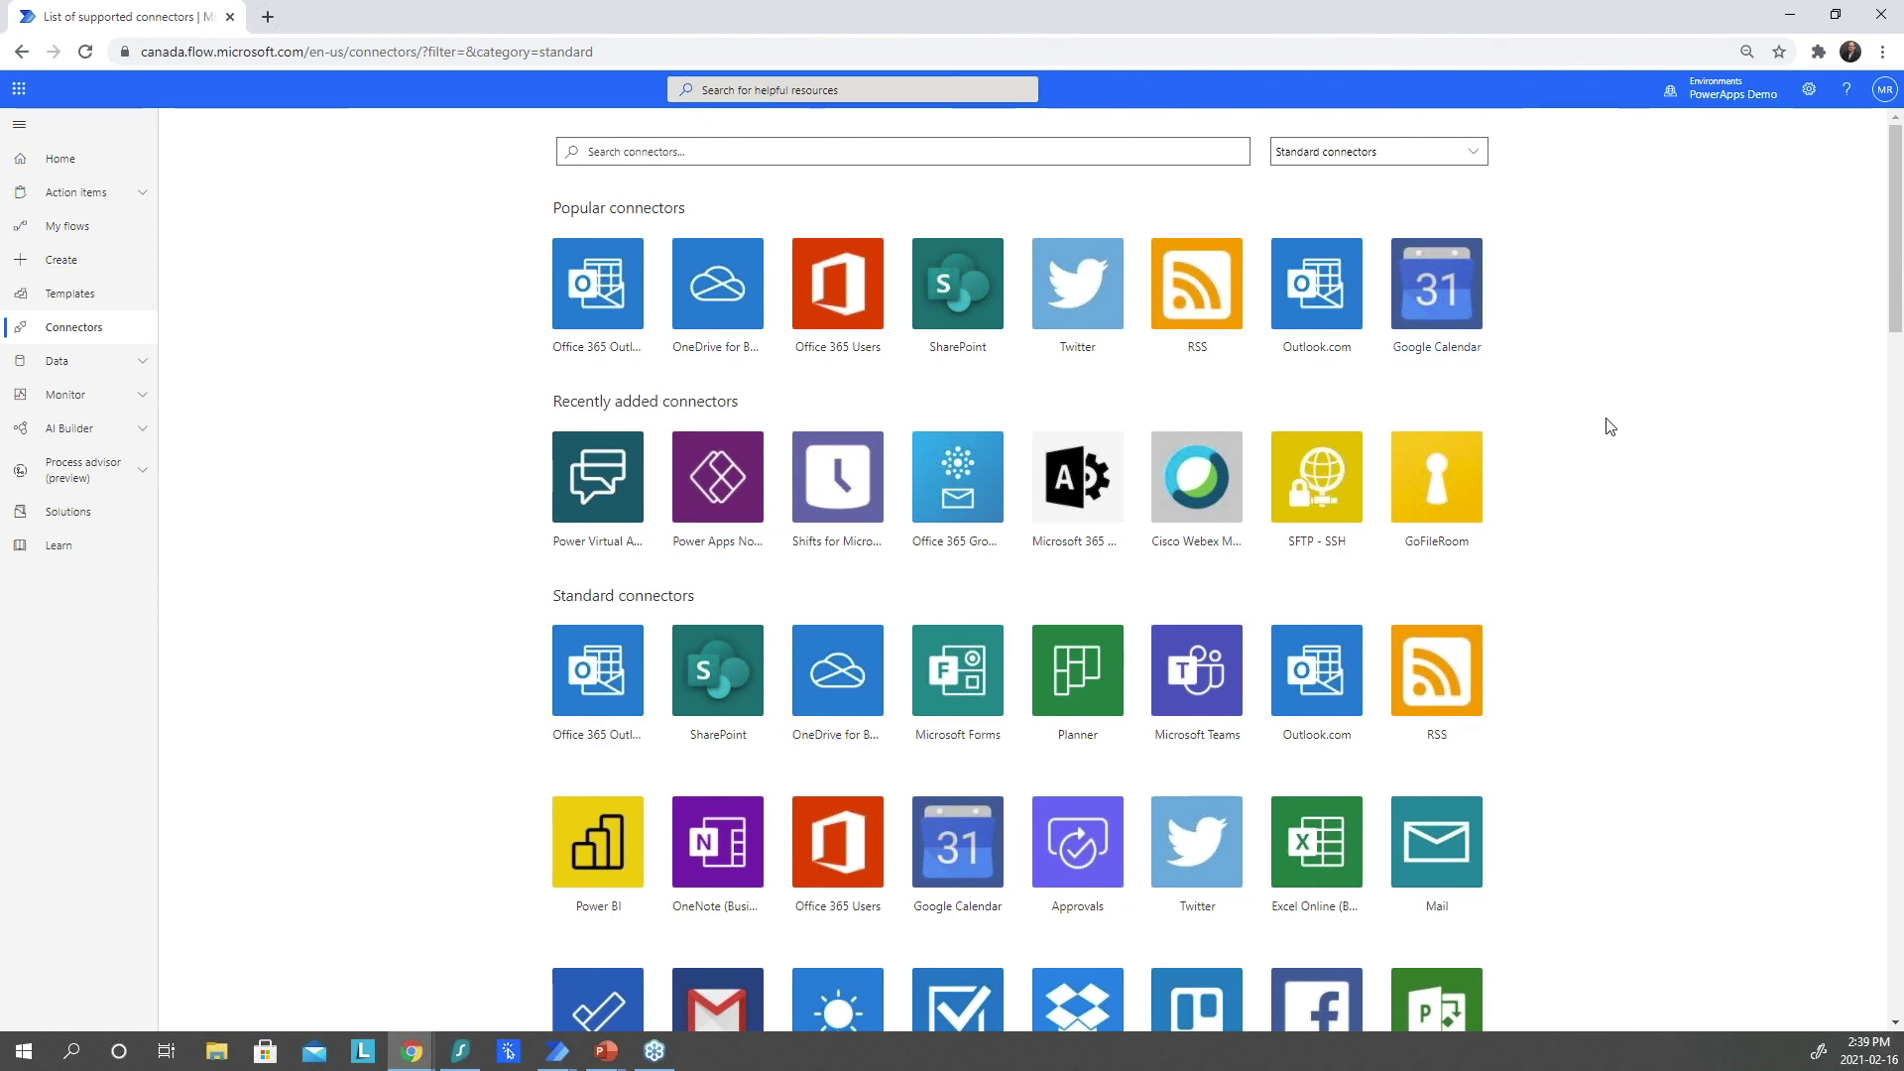
pyautogui.scroll(-3, 1607, 426)
pyautogui.scroll(-1, 1607, 427)
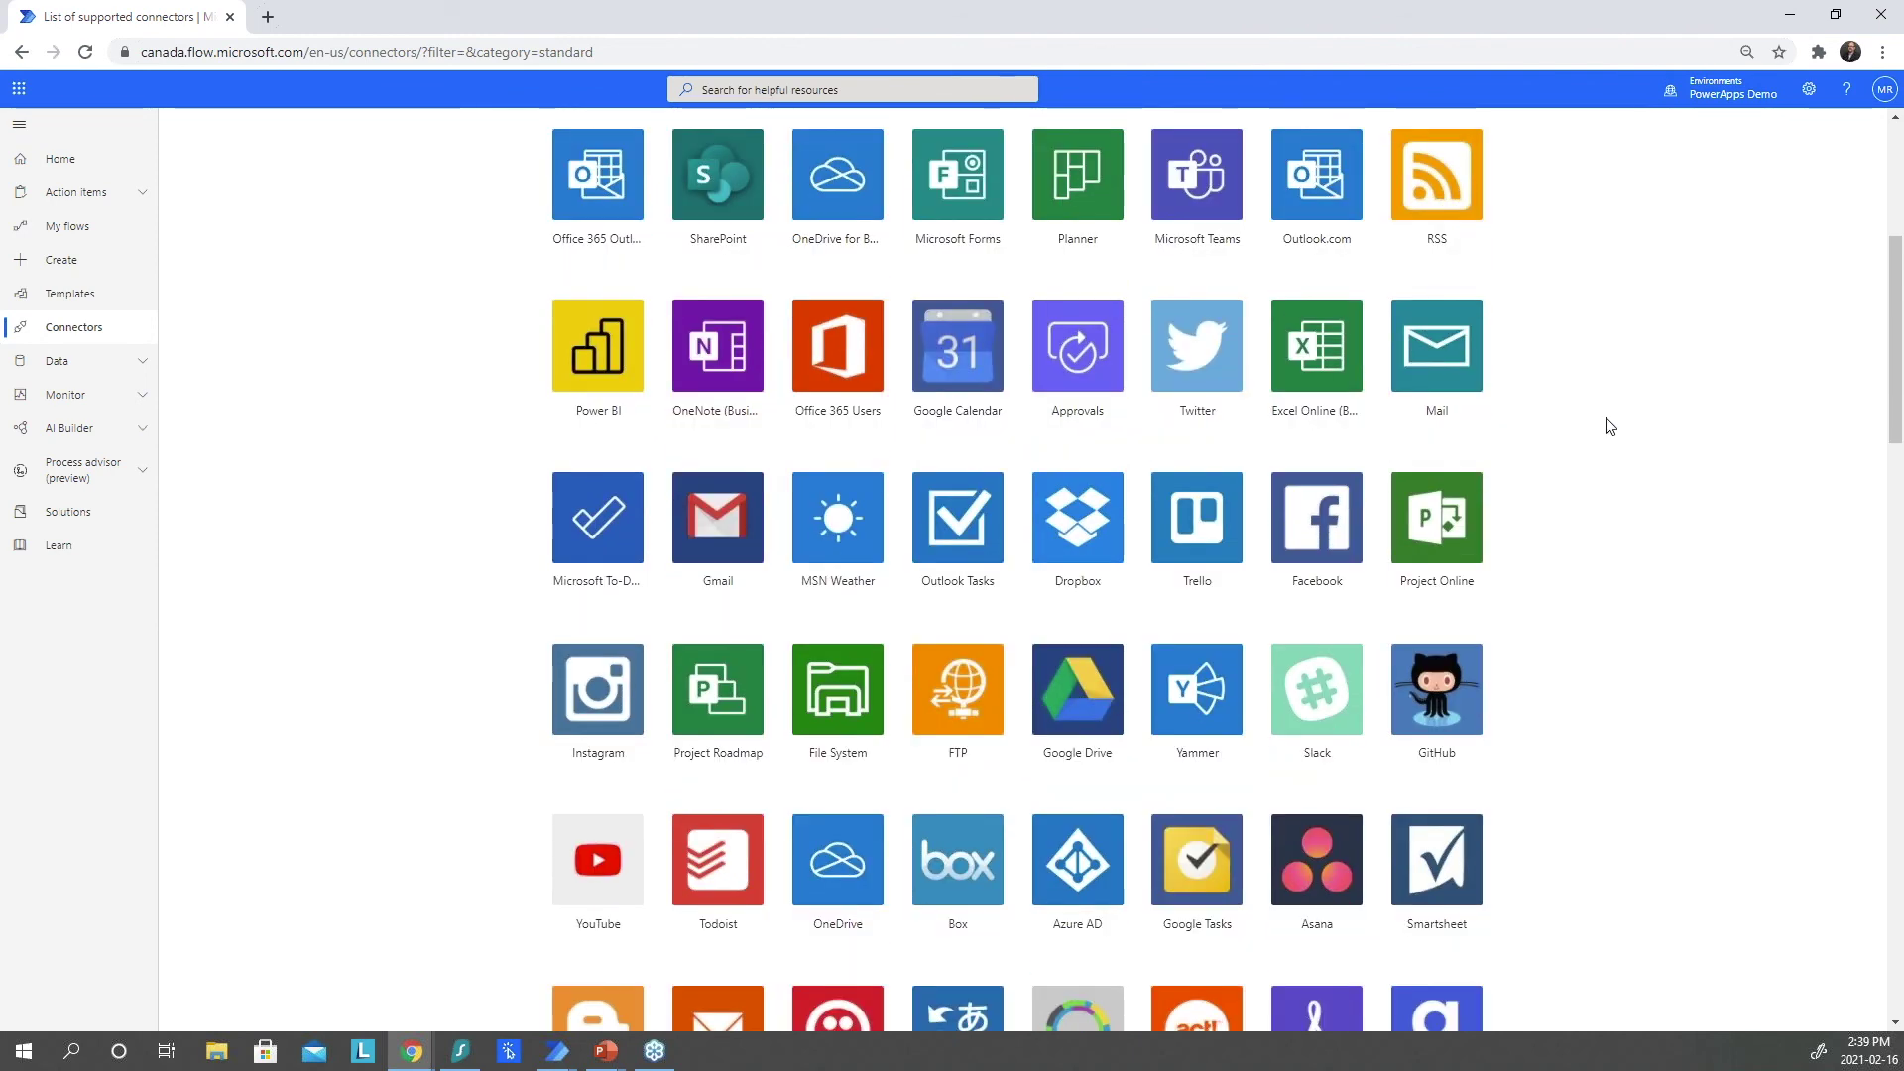
pyautogui.scroll(-2, 1607, 427)
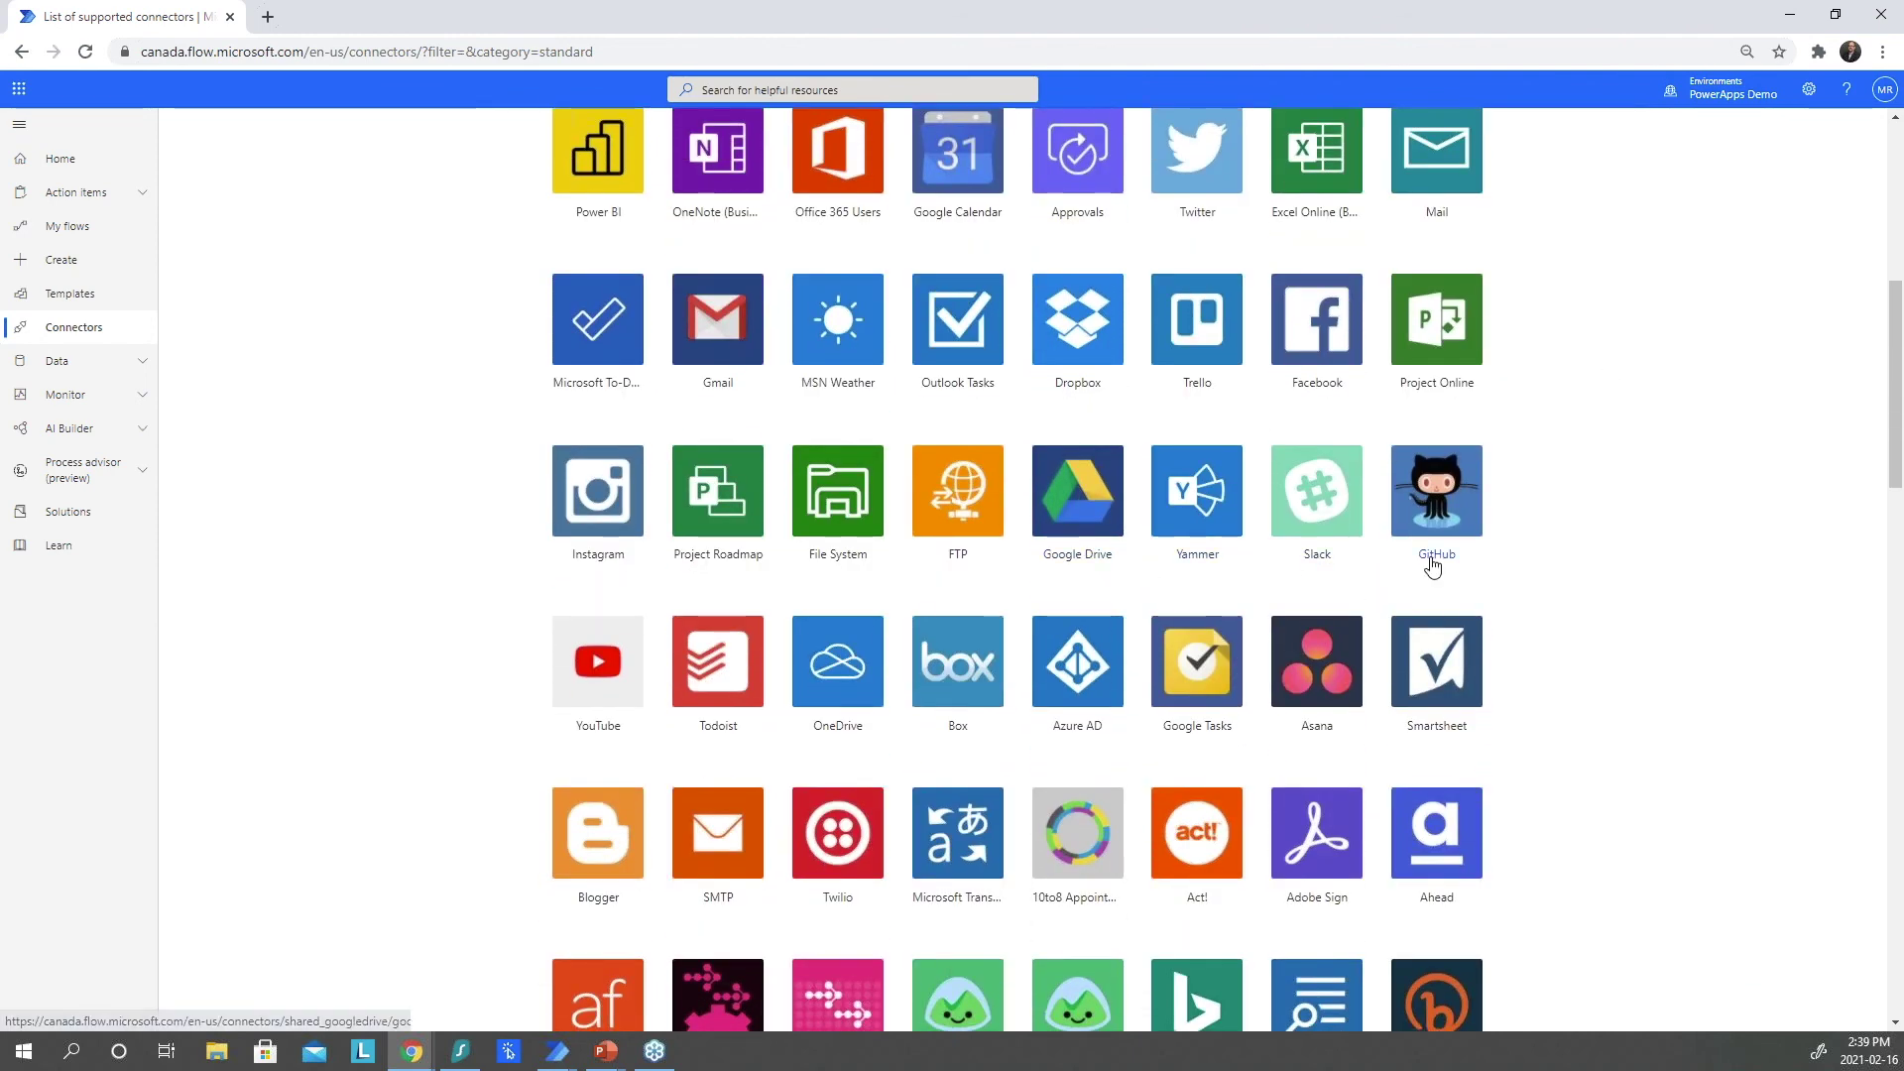
pyautogui.scroll(-3, 1458, 561)
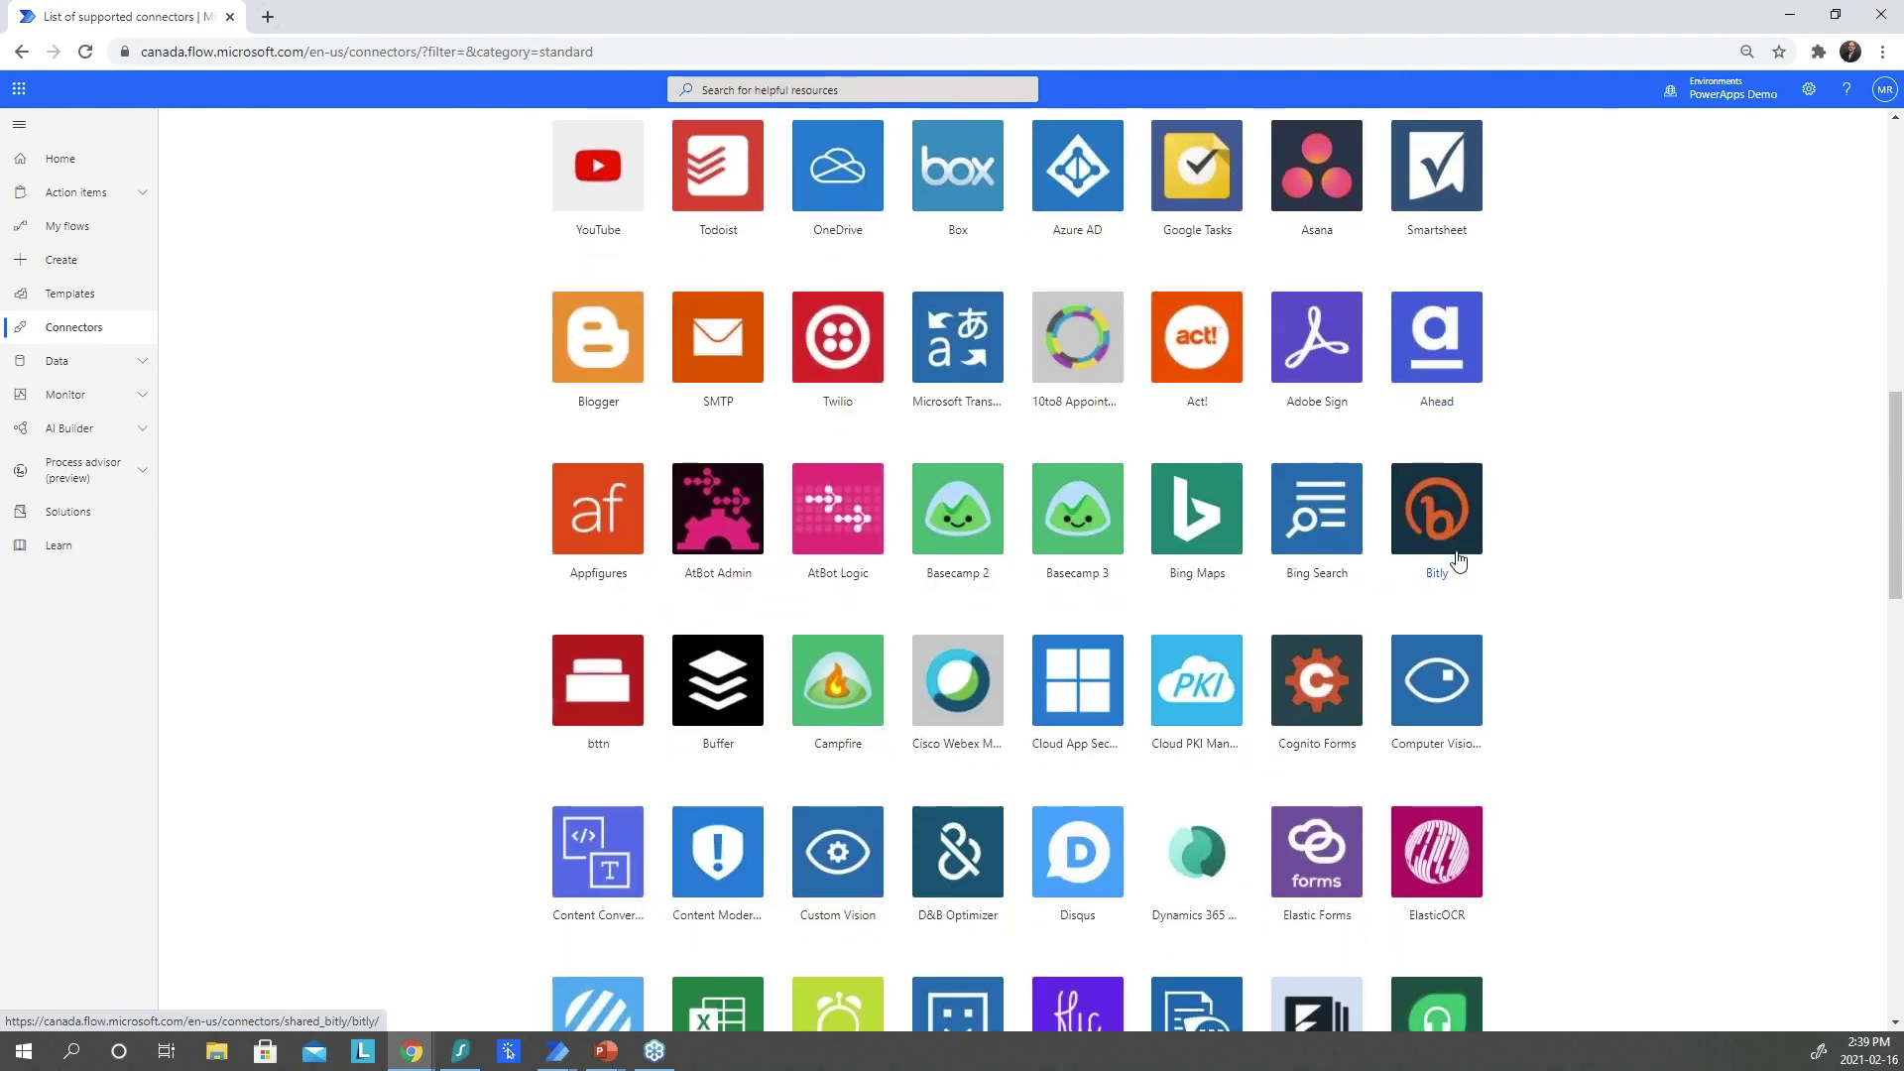
pyautogui.scroll(8, 1458, 561)
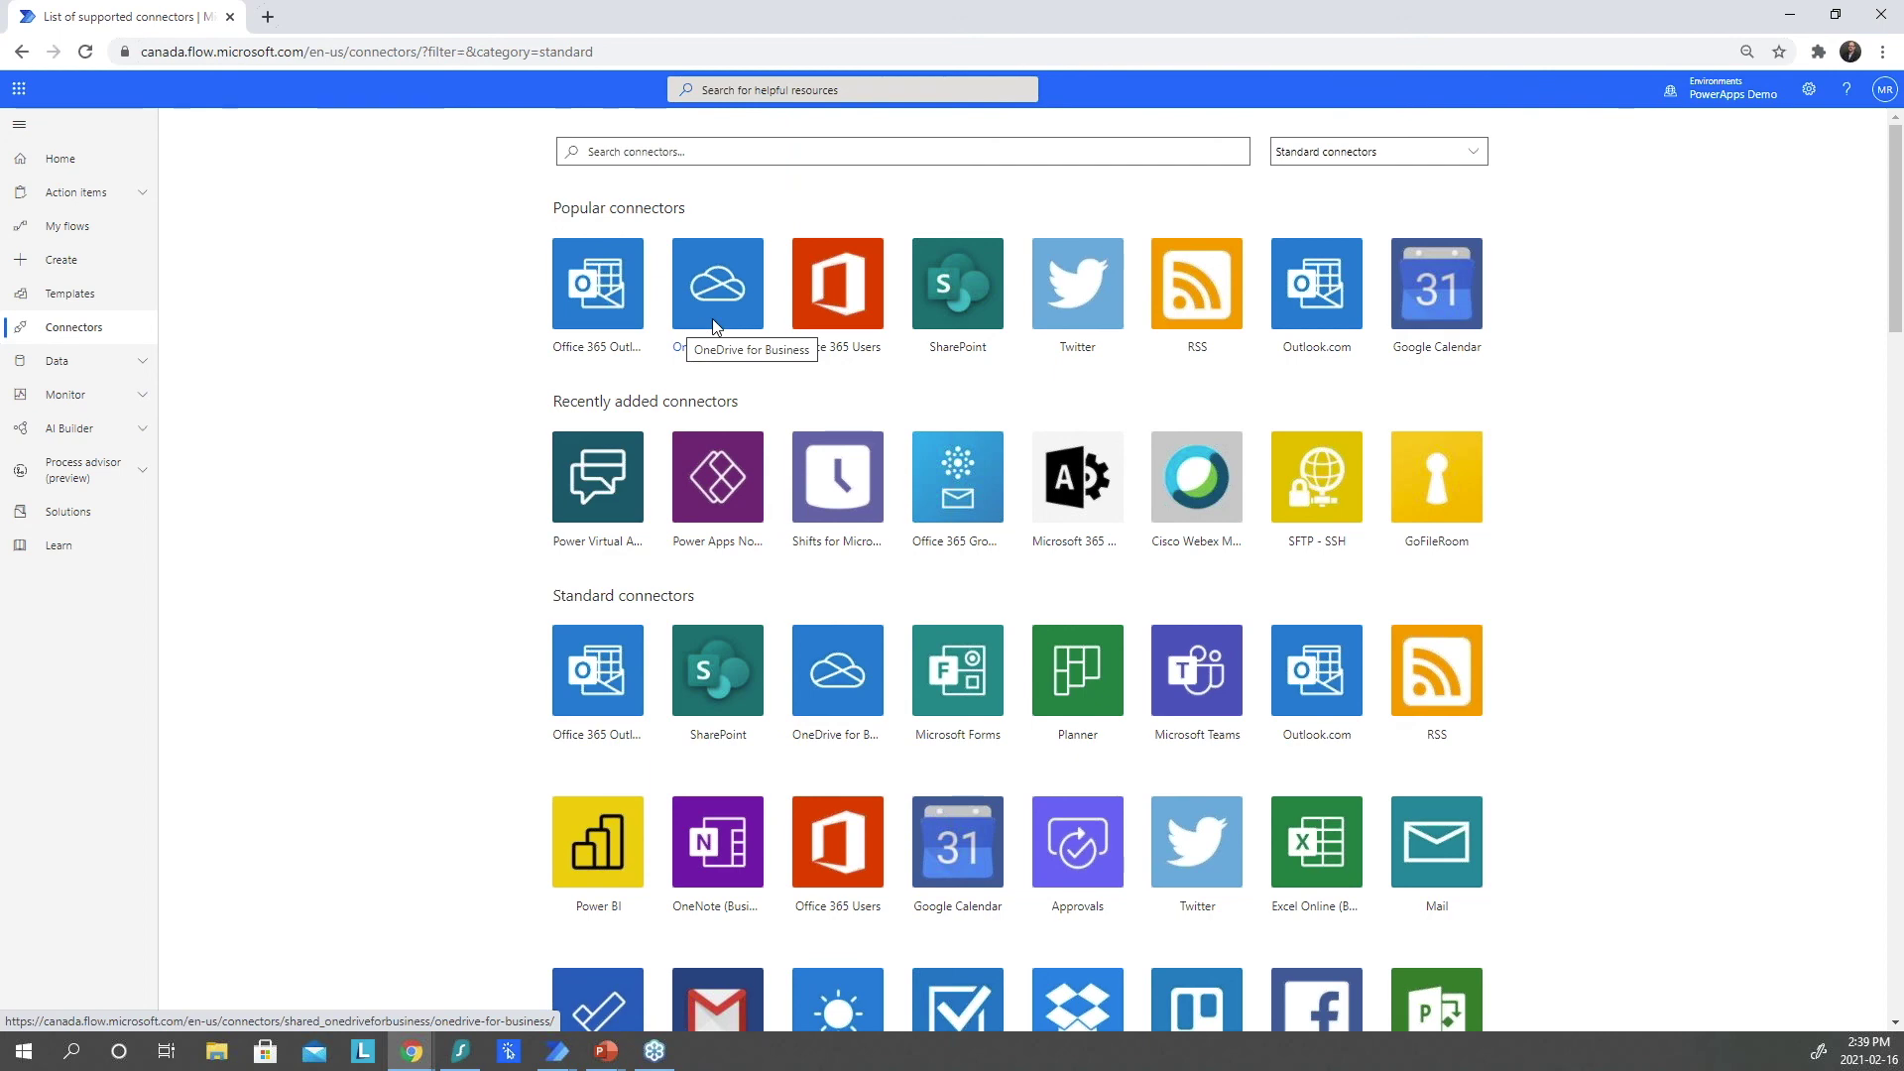
# Switch the filter to Premium connectors, browse them, then go to the Templates gallery.
pyautogui.click(1414, 161)
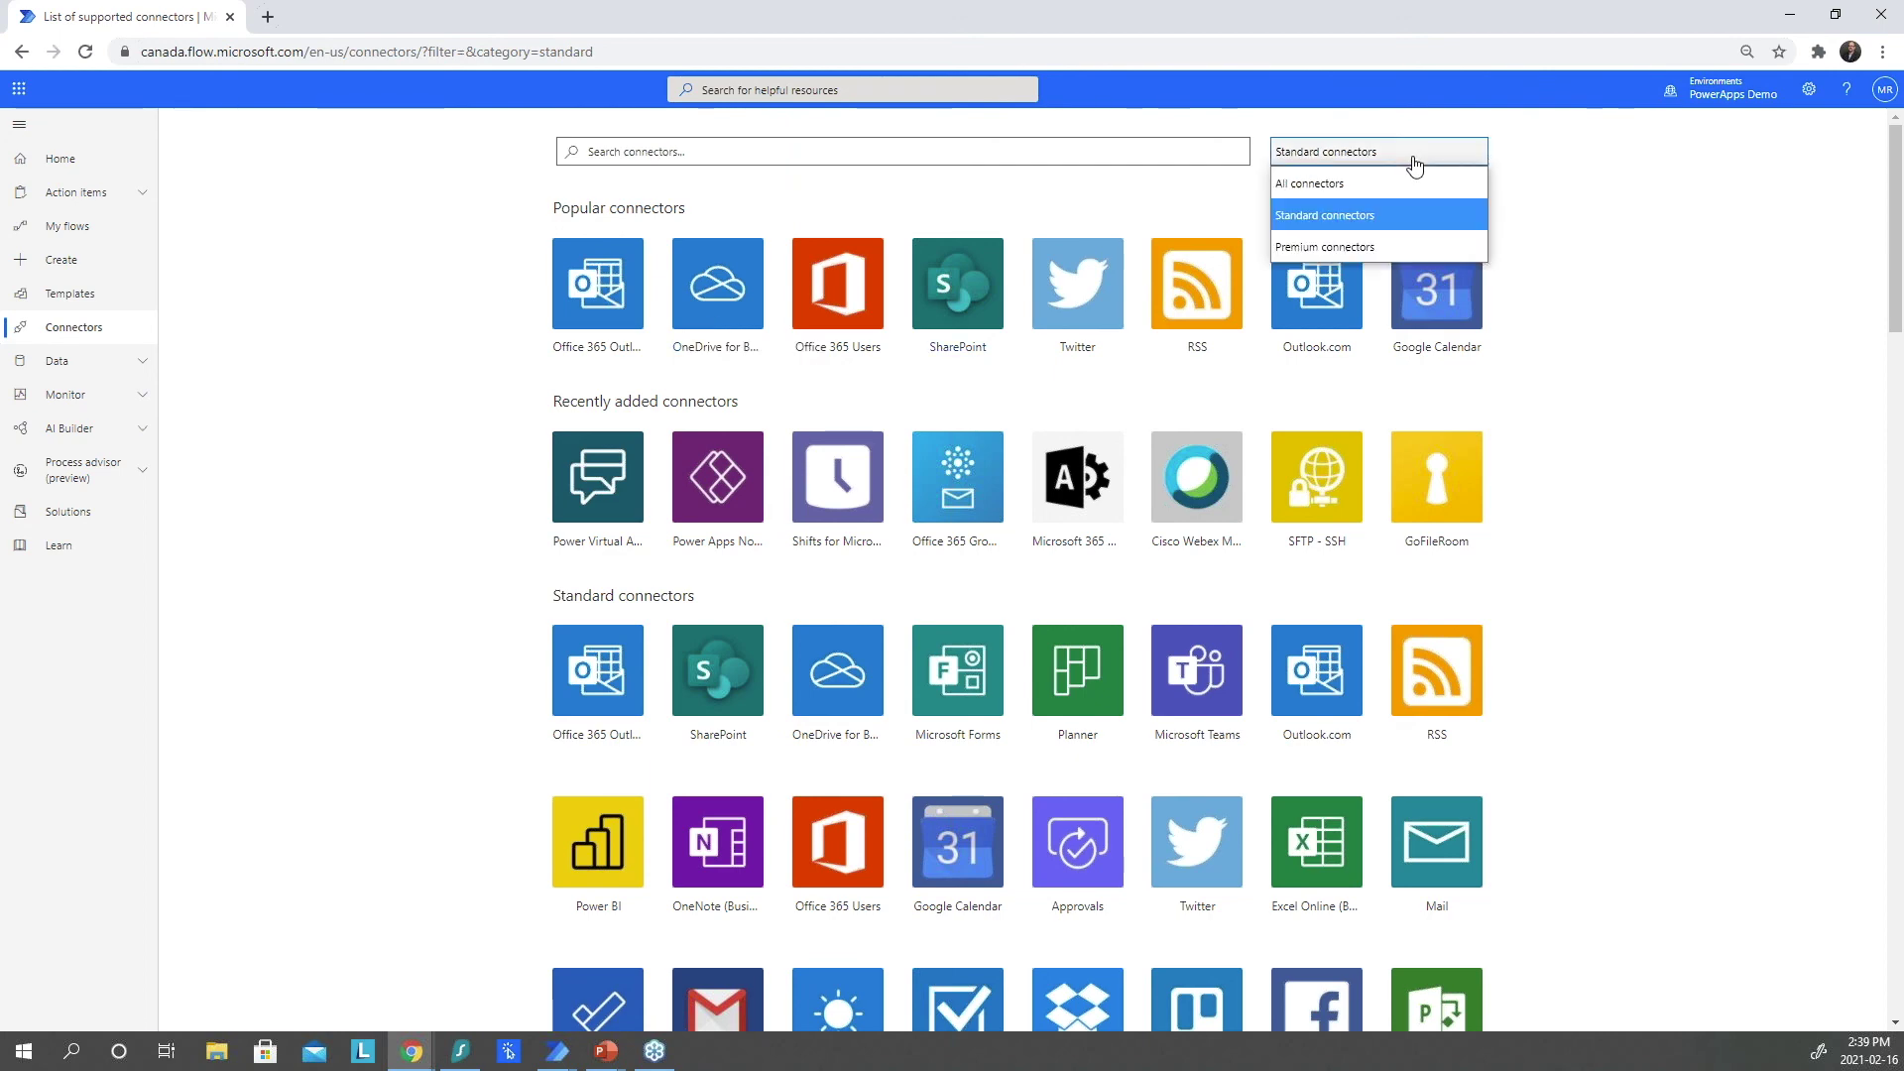
pyautogui.click(1357, 248)
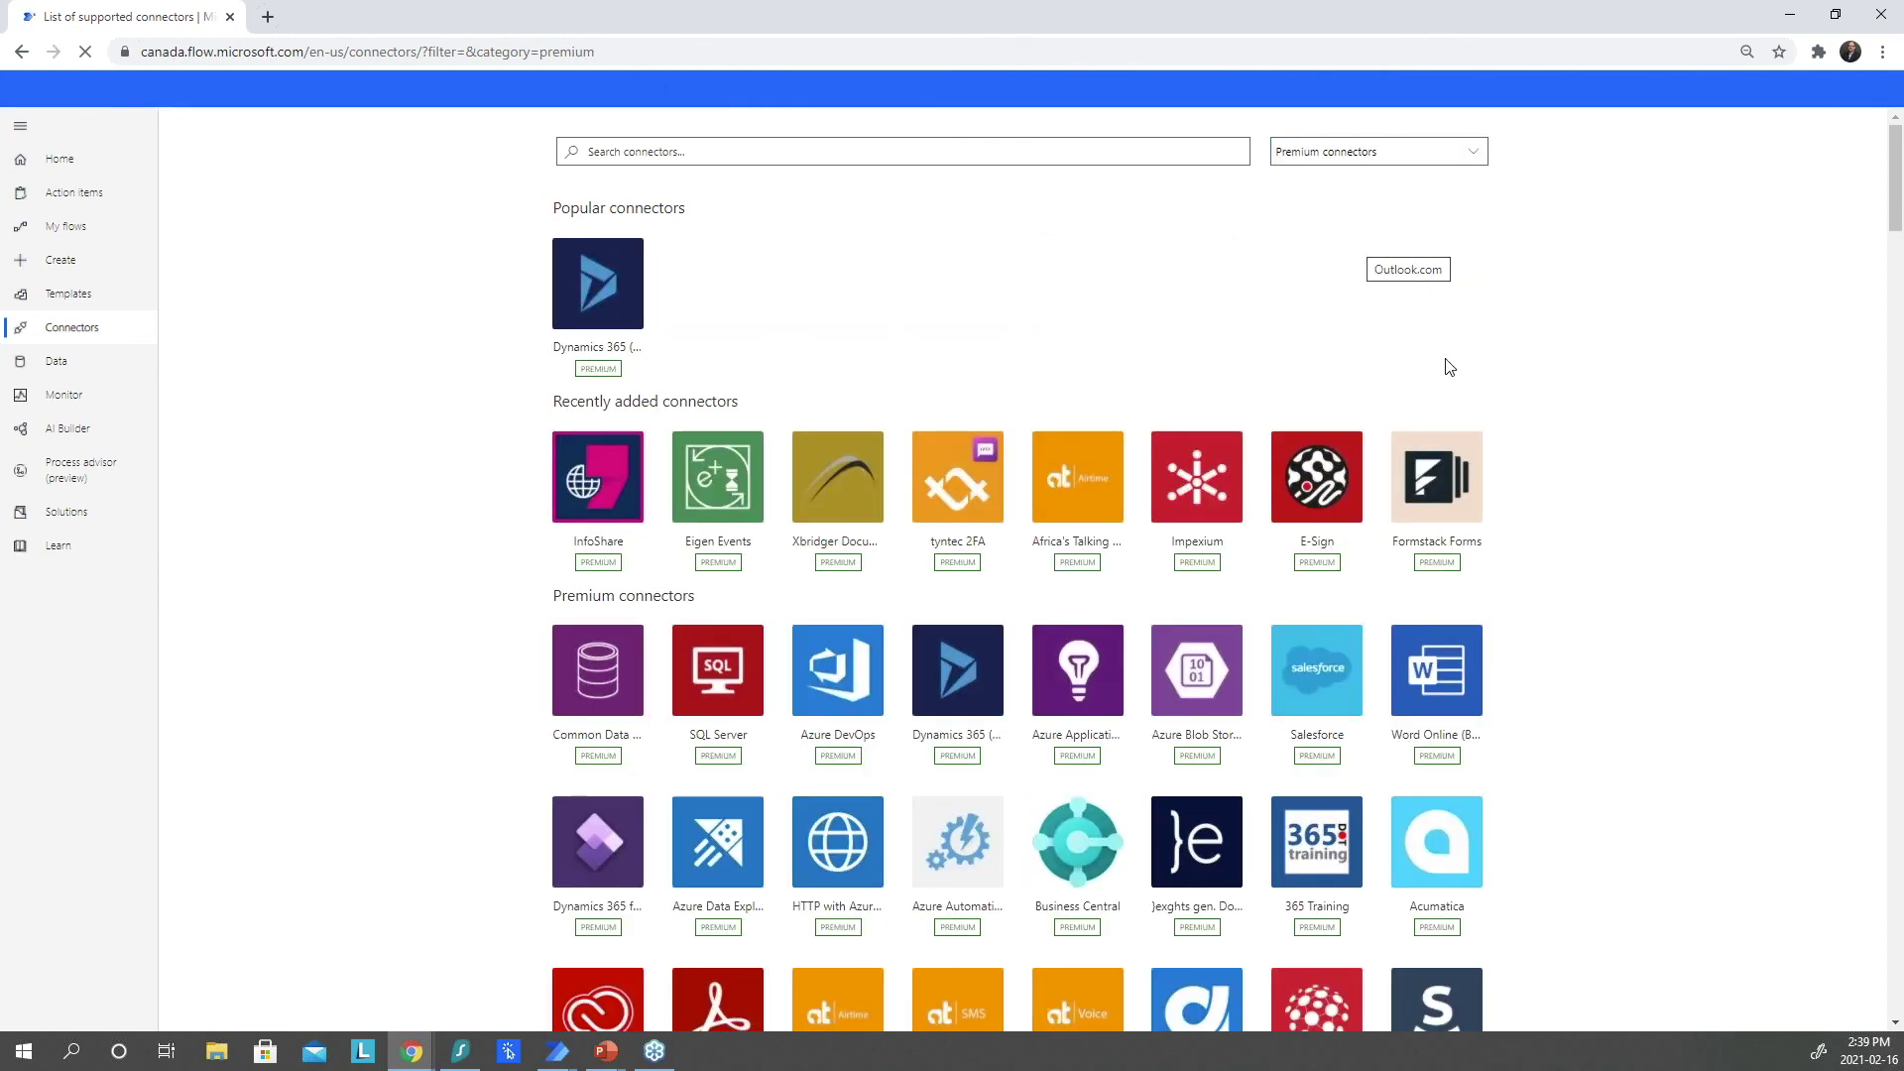
pyautogui.scroll(-4, 1572, 446)
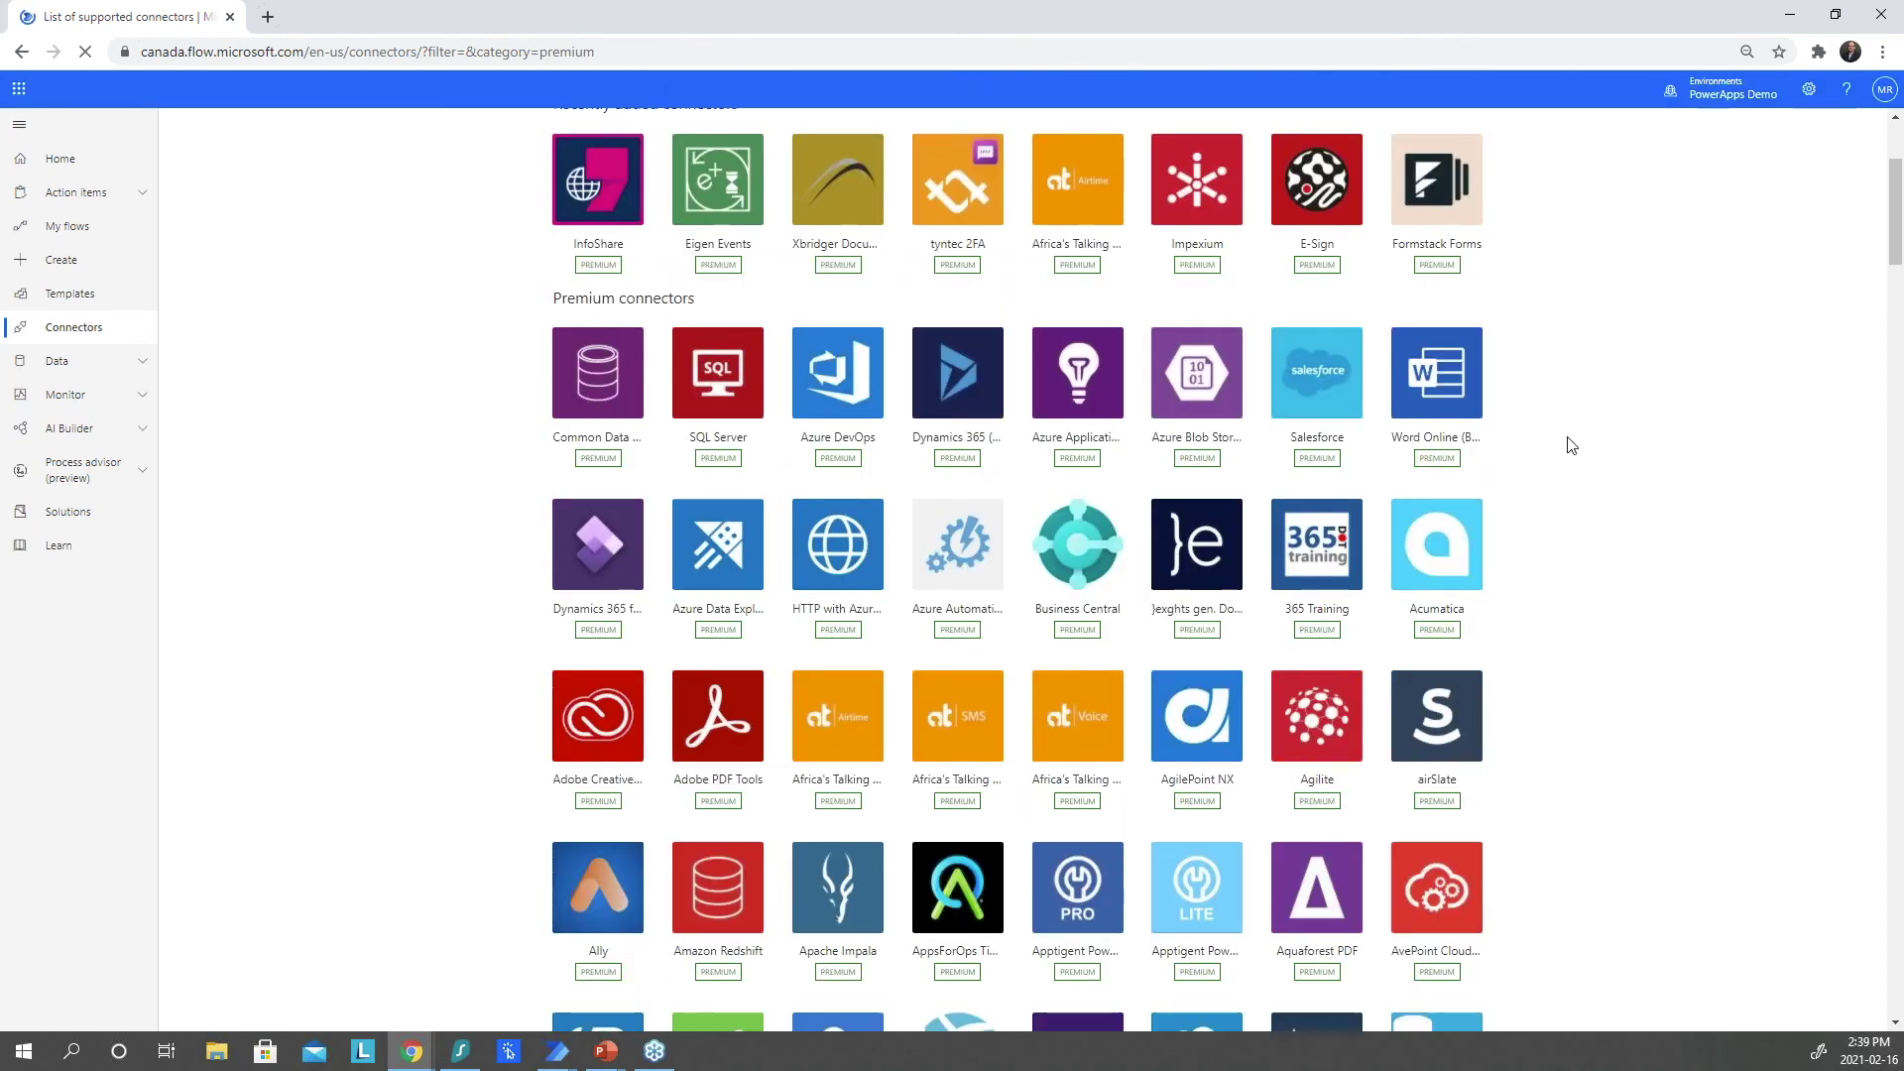
pyautogui.scroll(-7, 1572, 445)
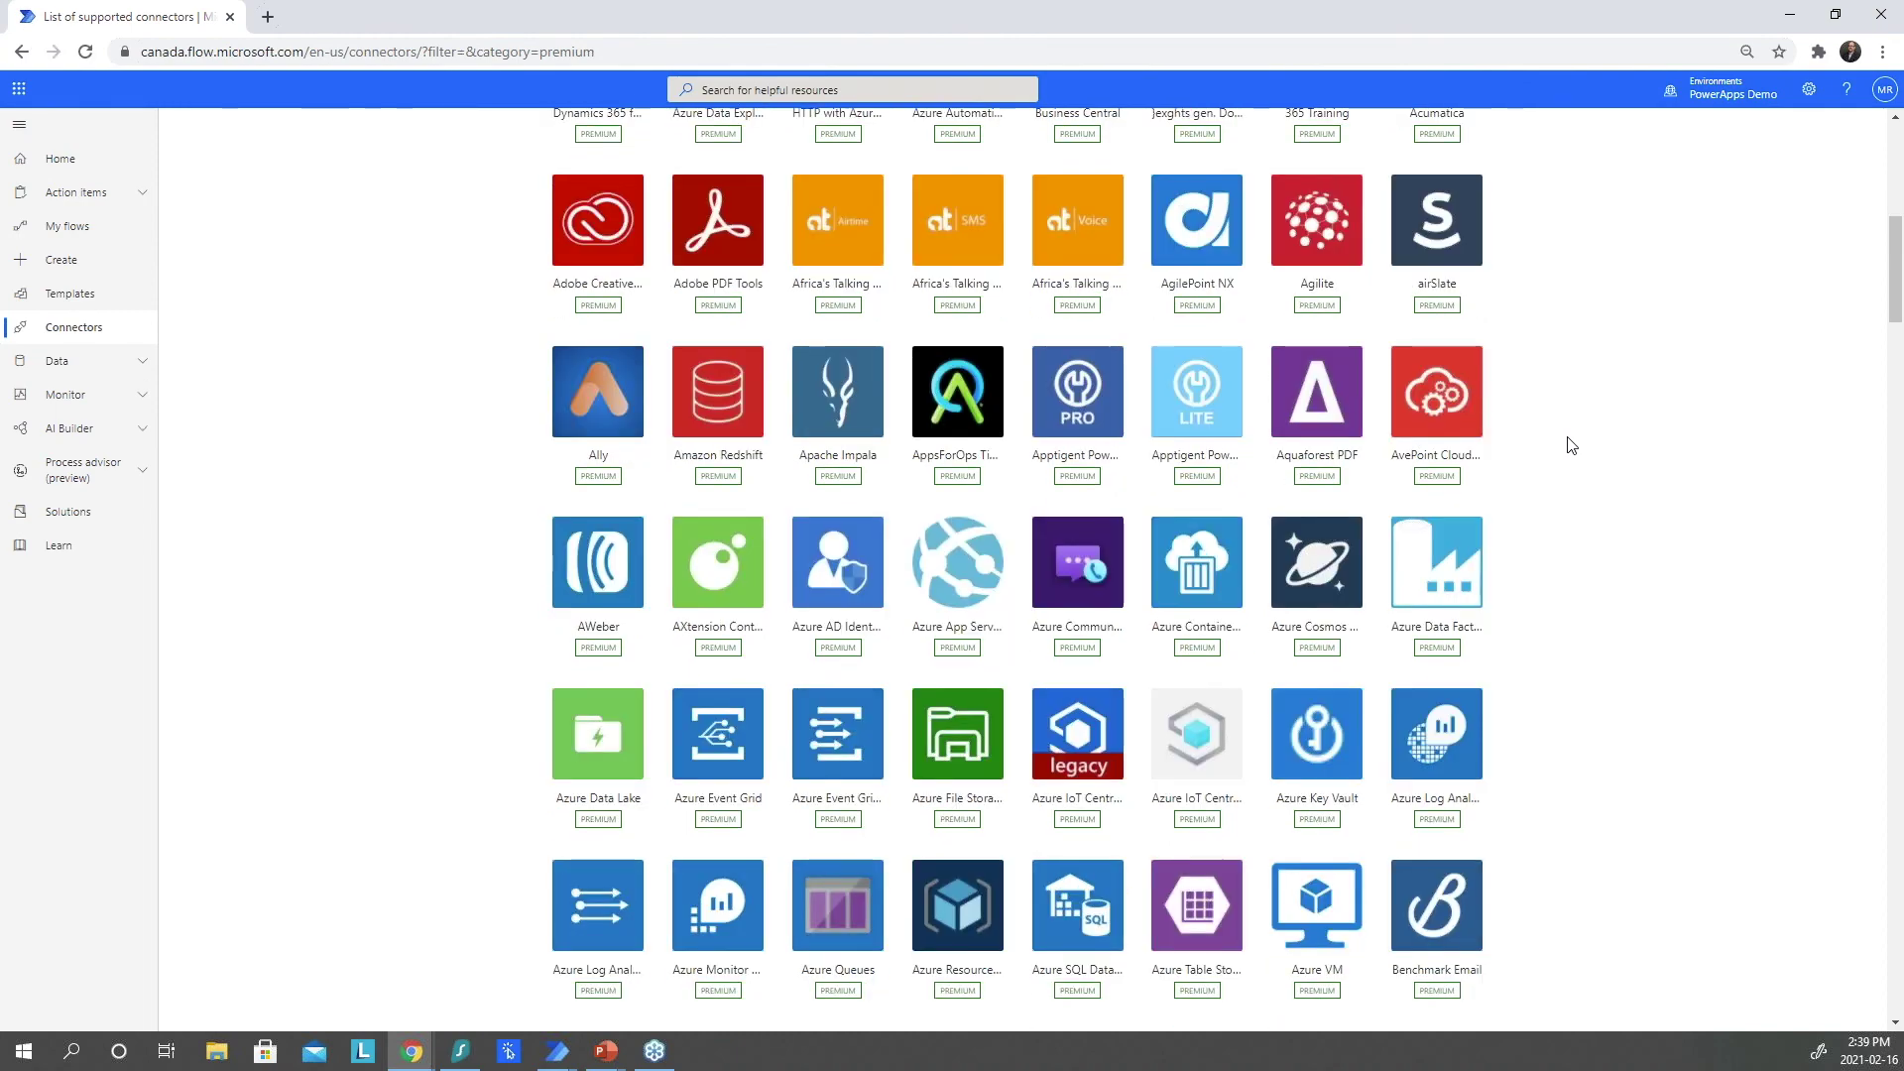
pyautogui.scroll(-5, 1572, 446)
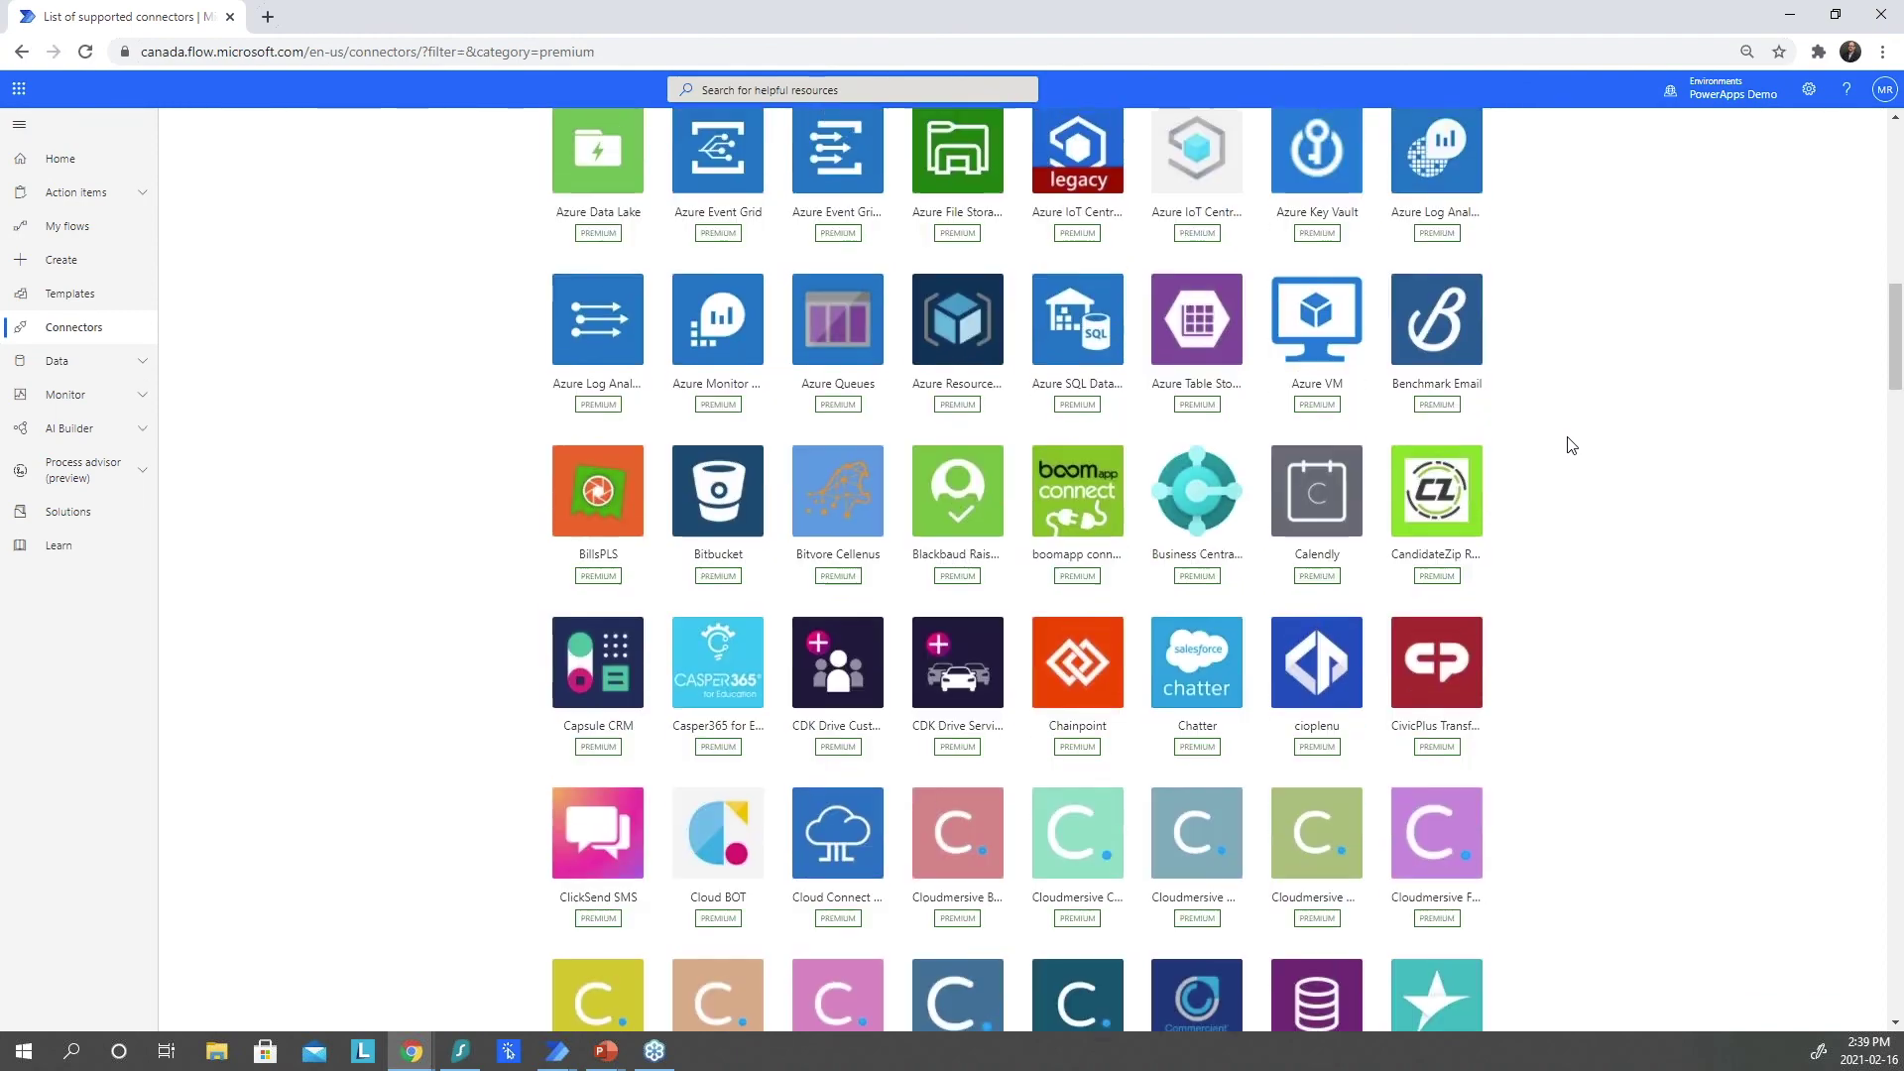
pyautogui.scroll(20, 1573, 446)
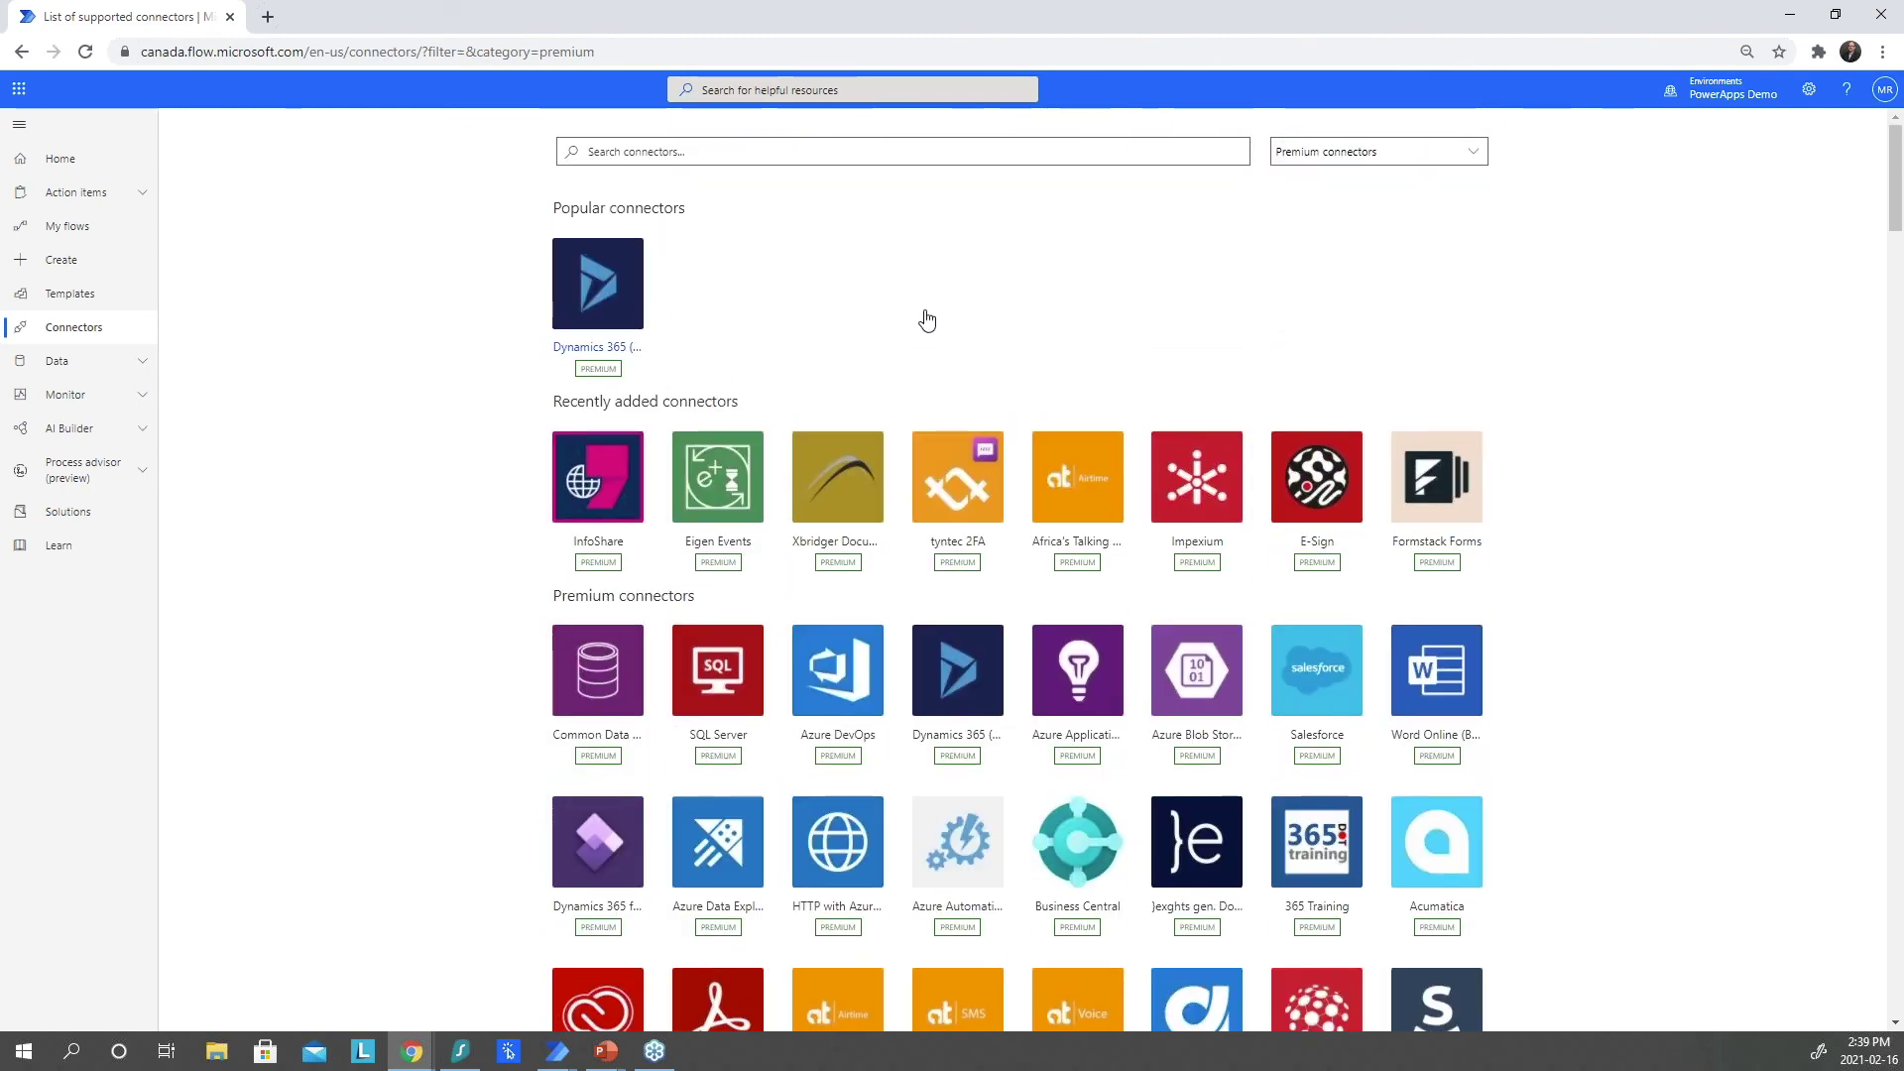
pyautogui.click(71, 298)
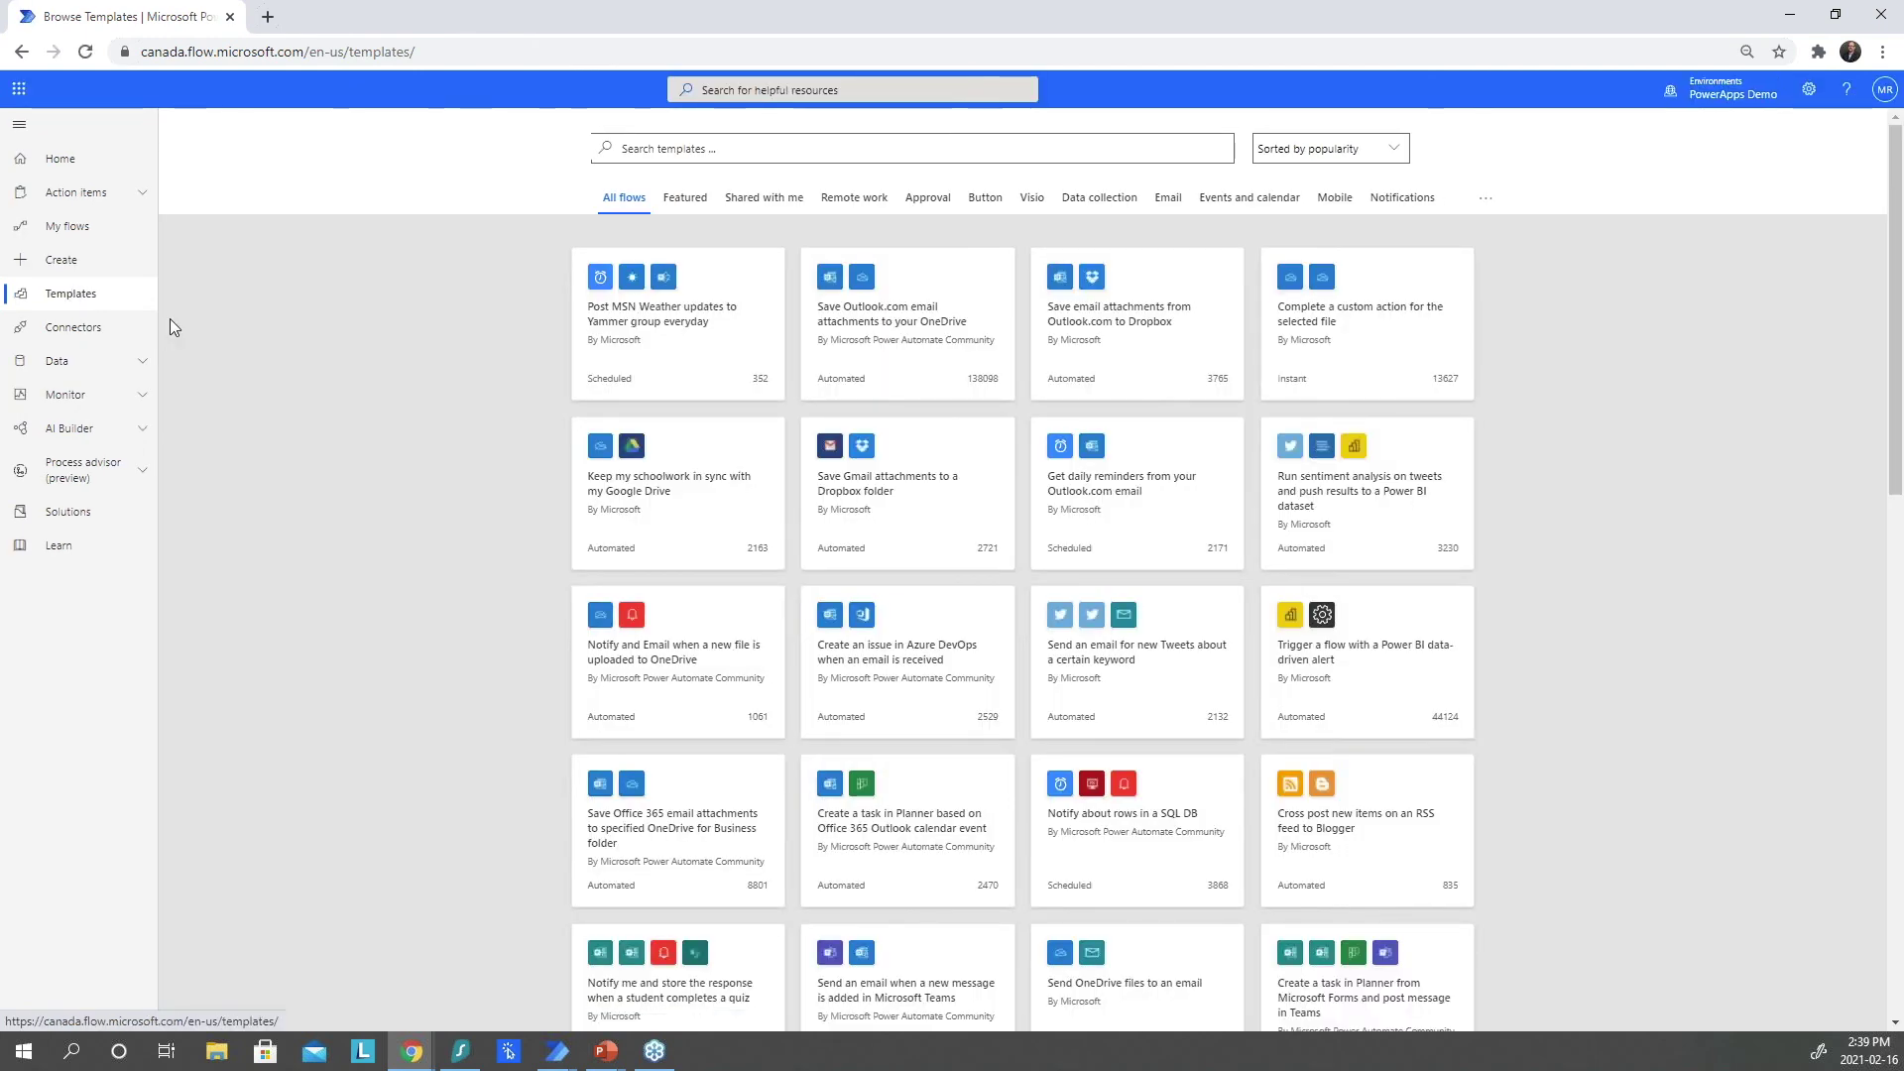
# Search templates for 'save file to onedrive', browse the results, then return to My flows.
pyautogui.click(747, 146)
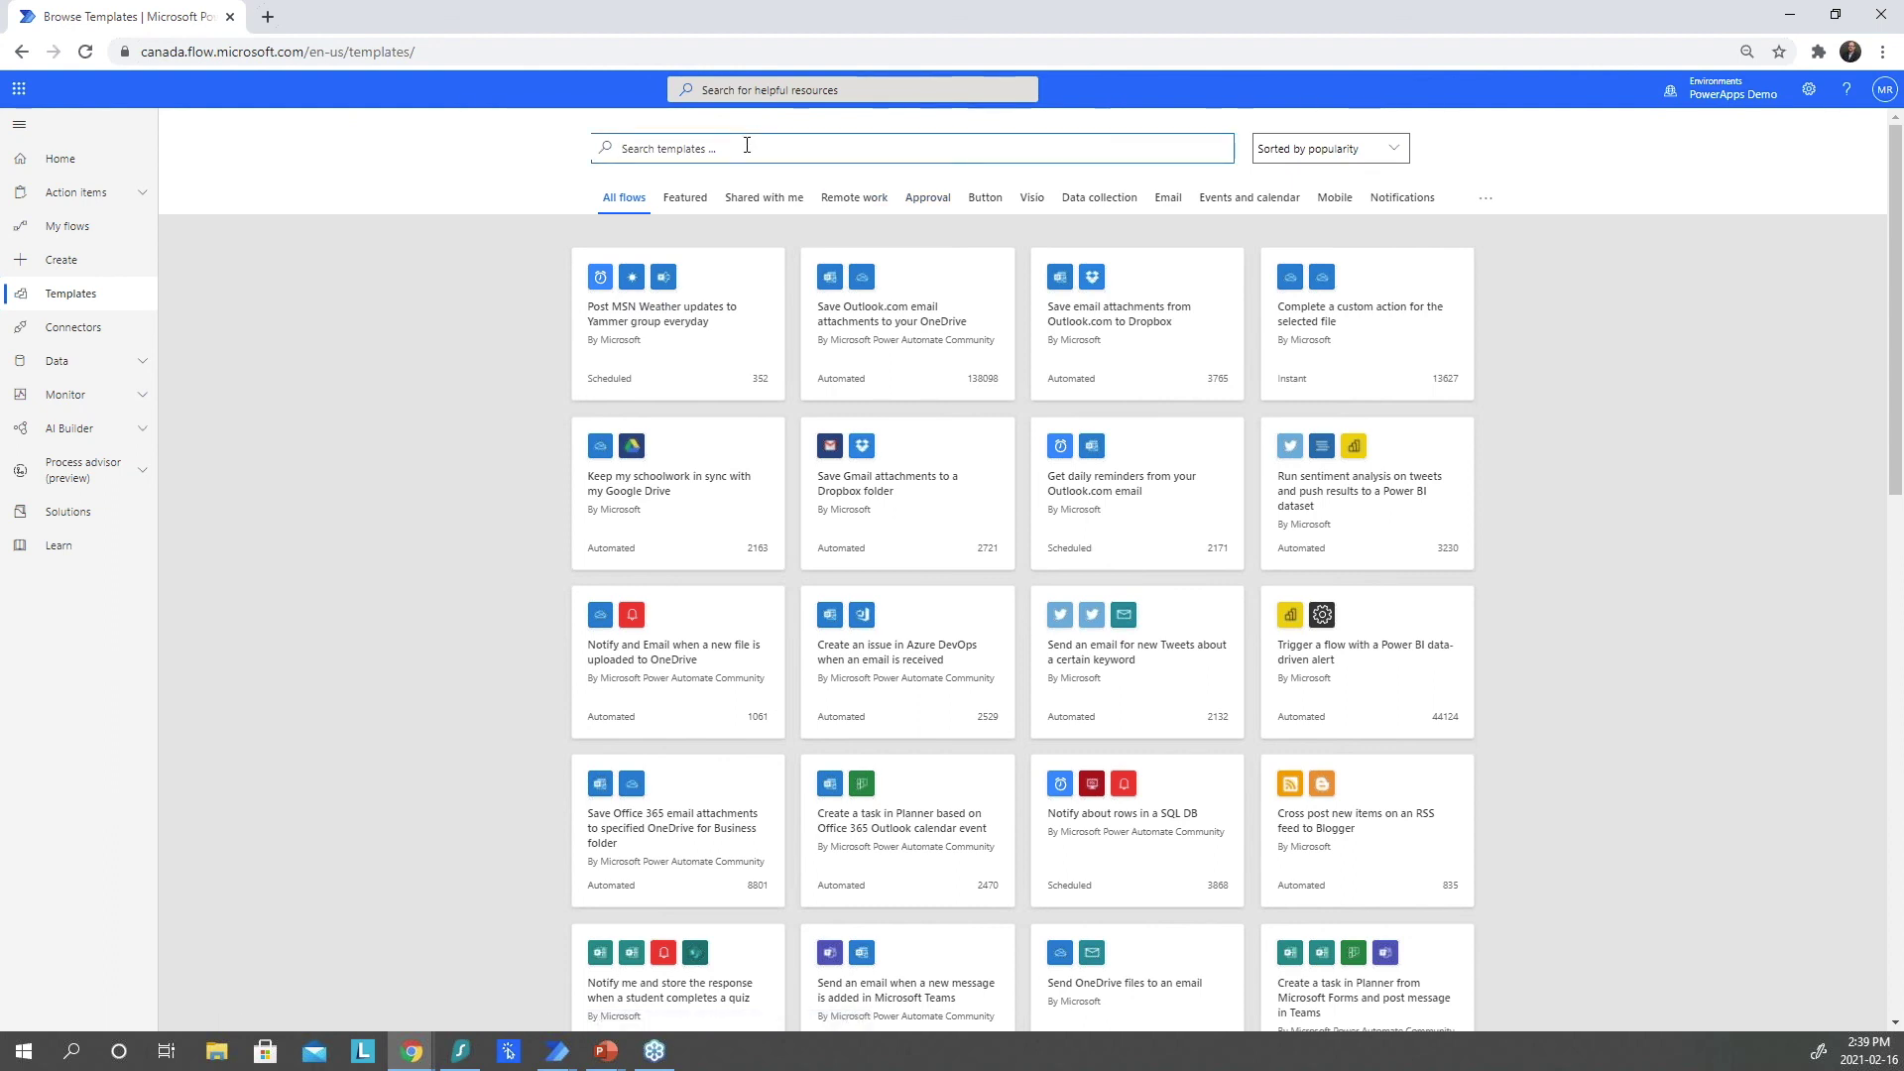
pyautogui.write('save file to onedrive')
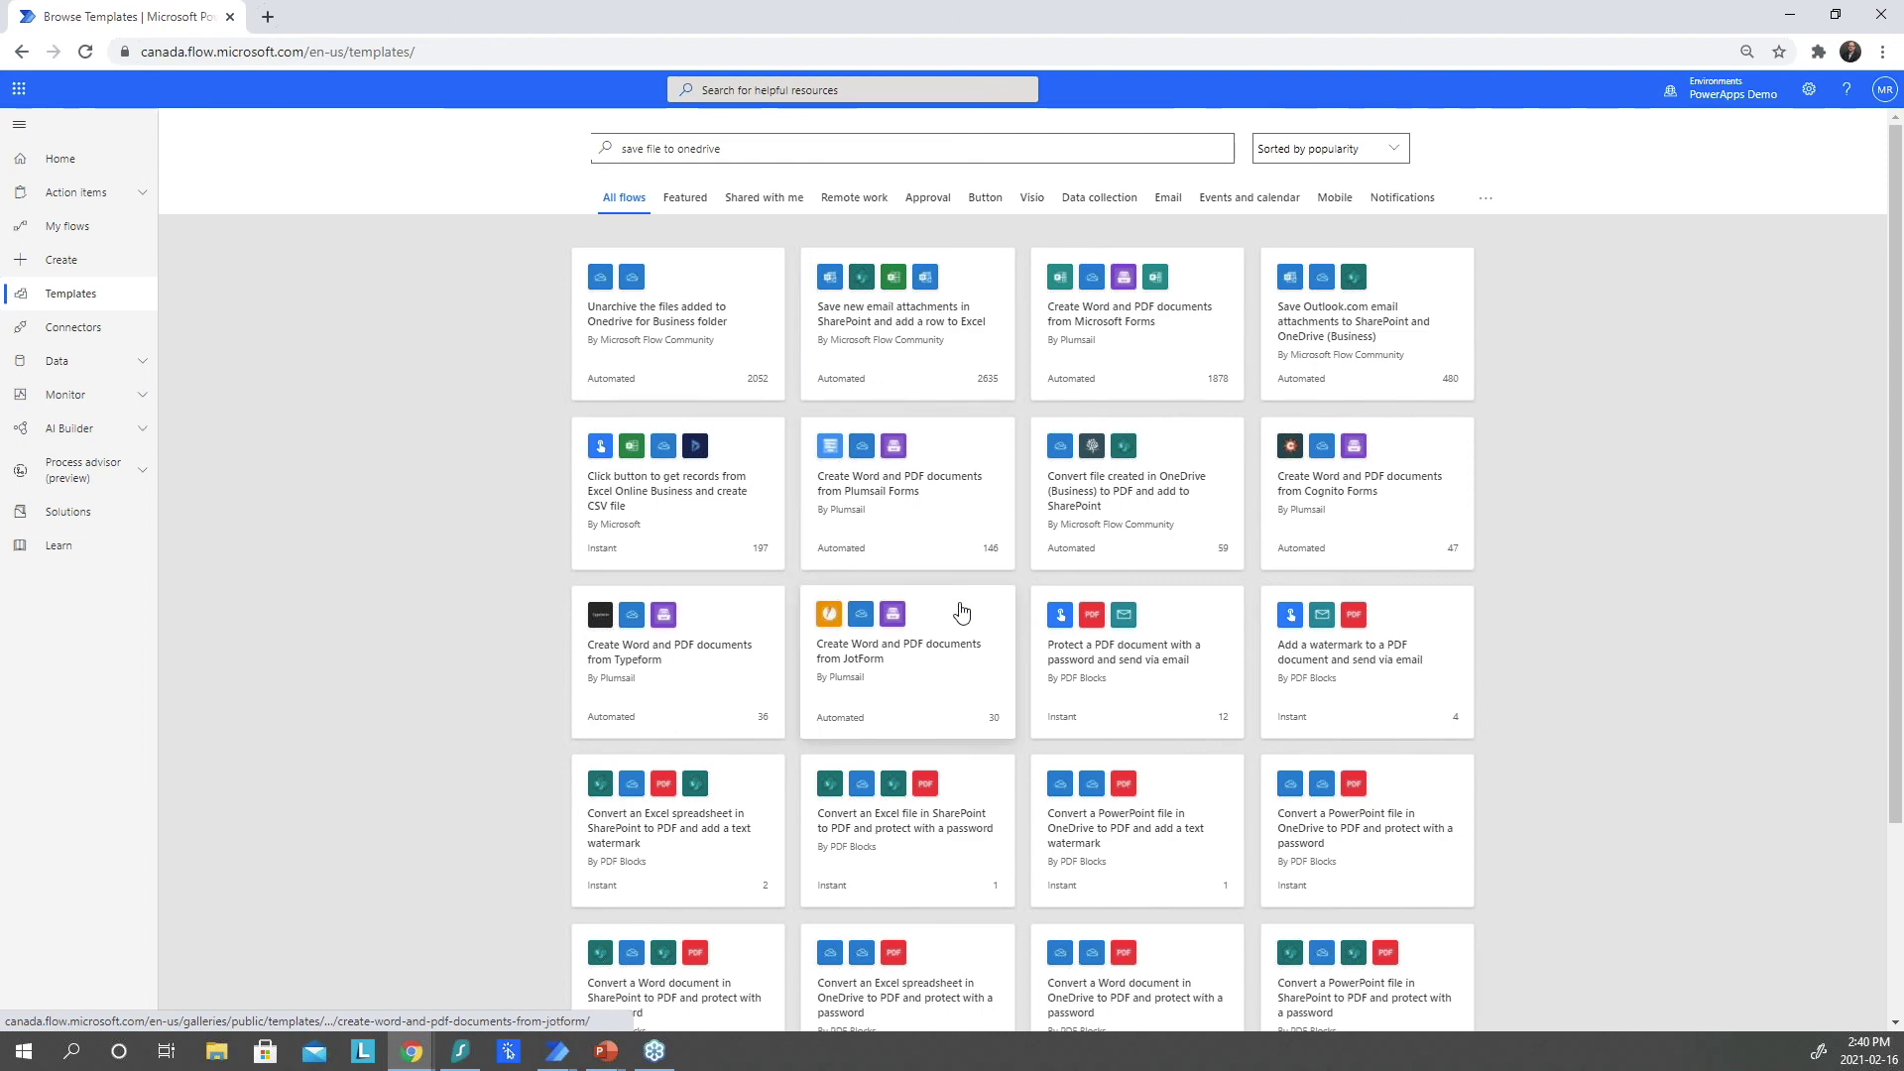
pyautogui.scroll(-1, 908, 726)
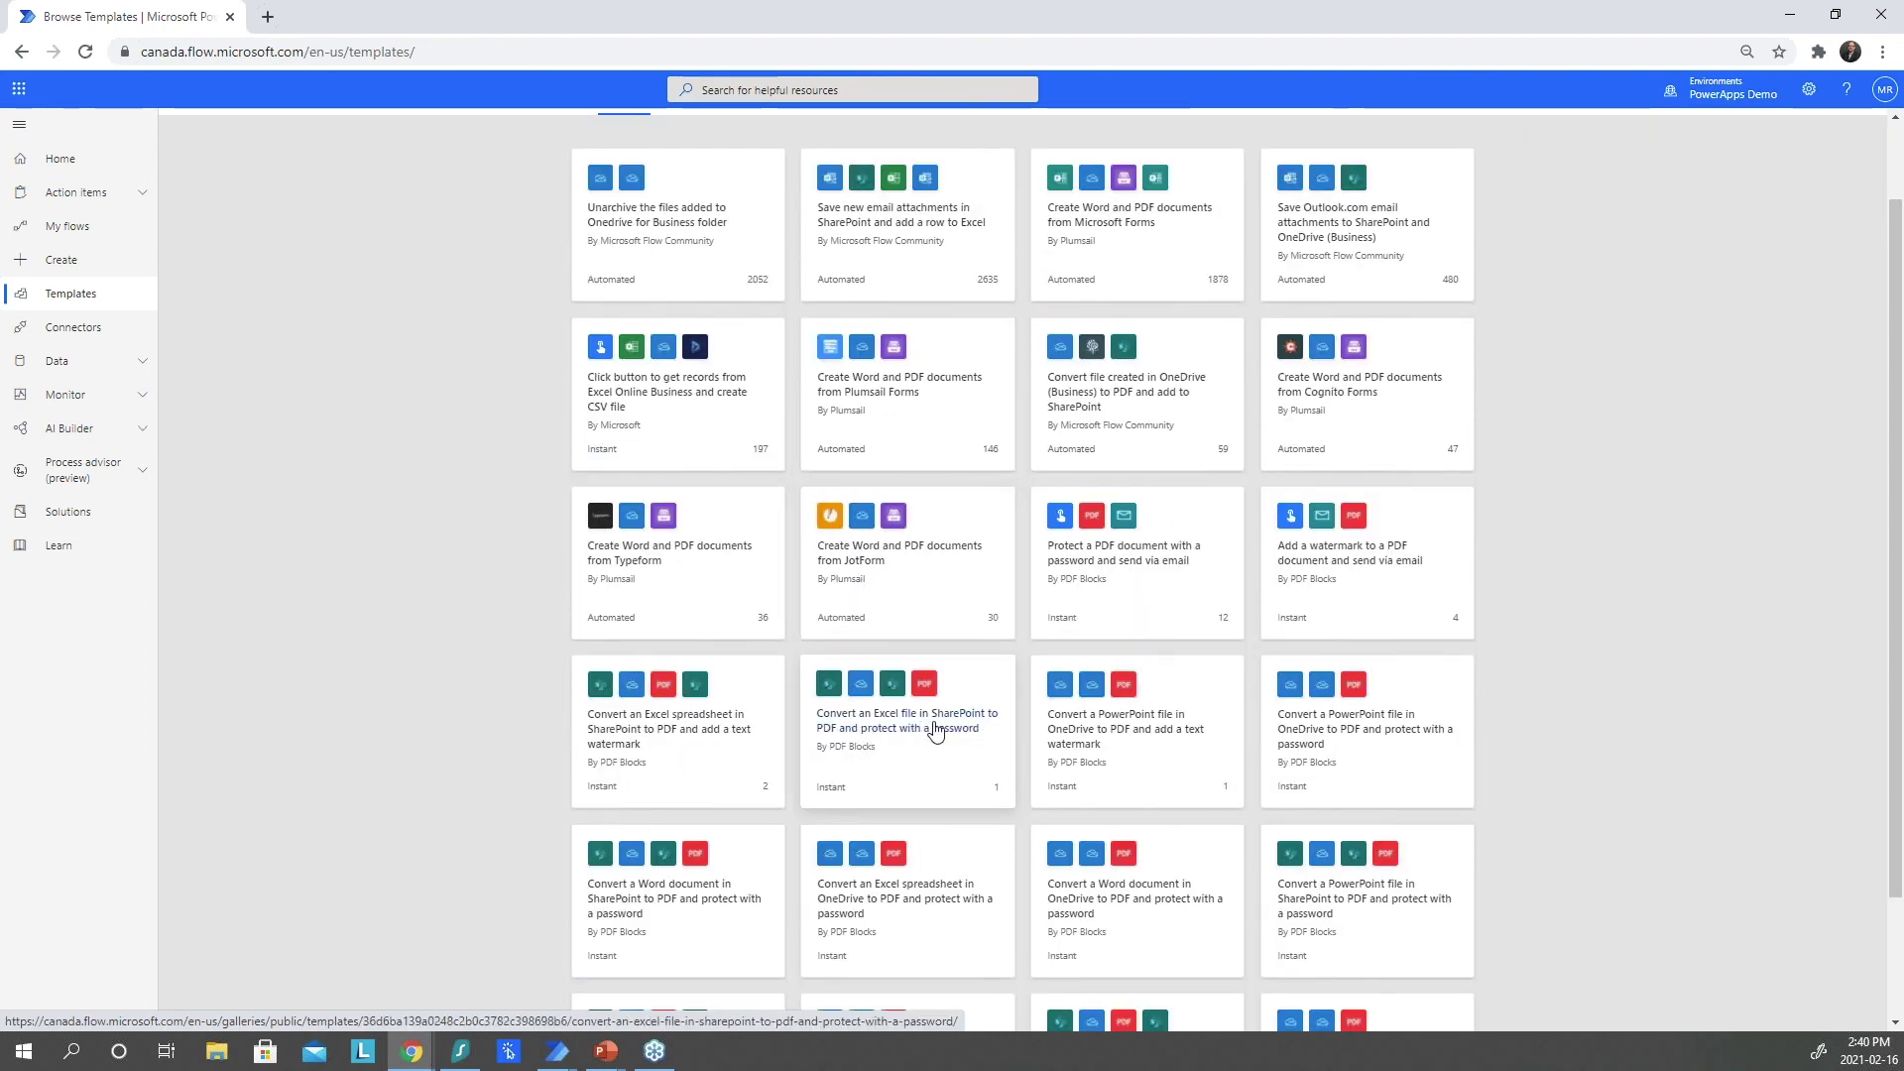
pyautogui.scroll(-2, 936, 731)
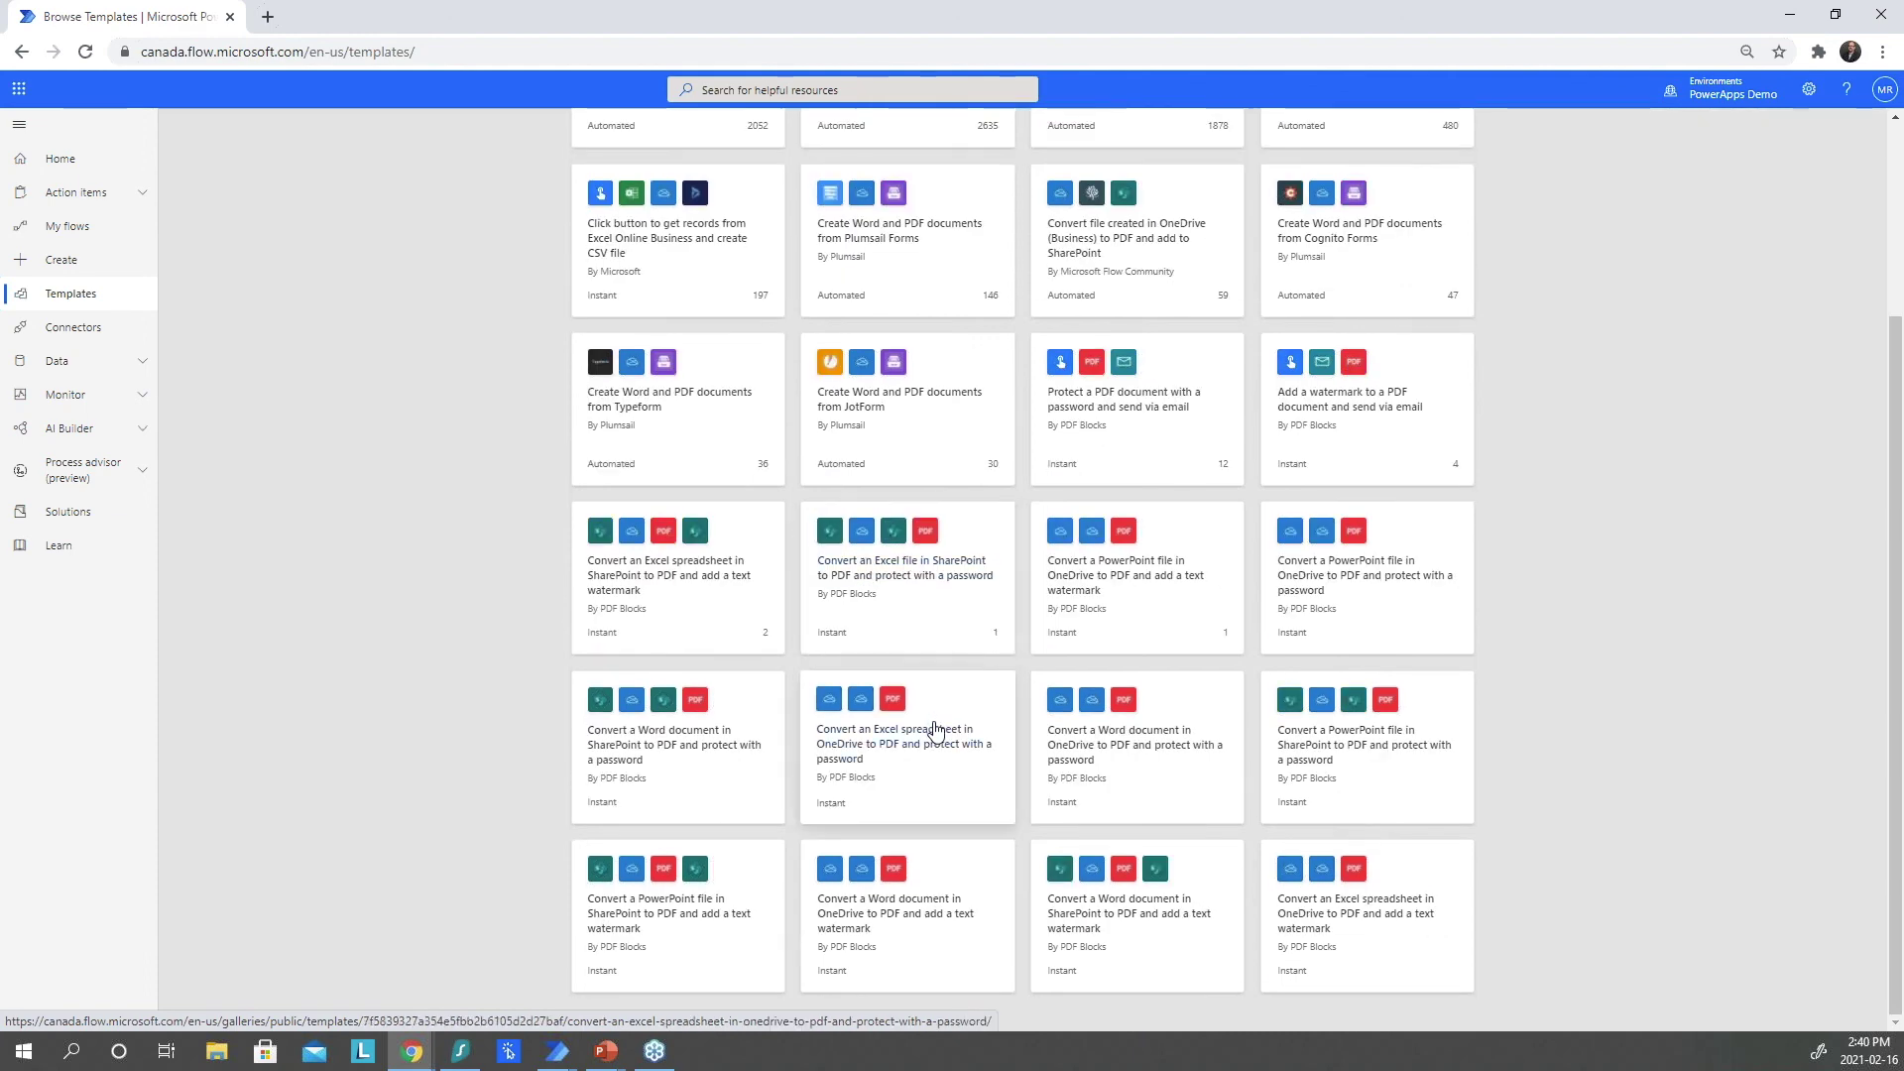
pyautogui.scroll(3, 967, 799)
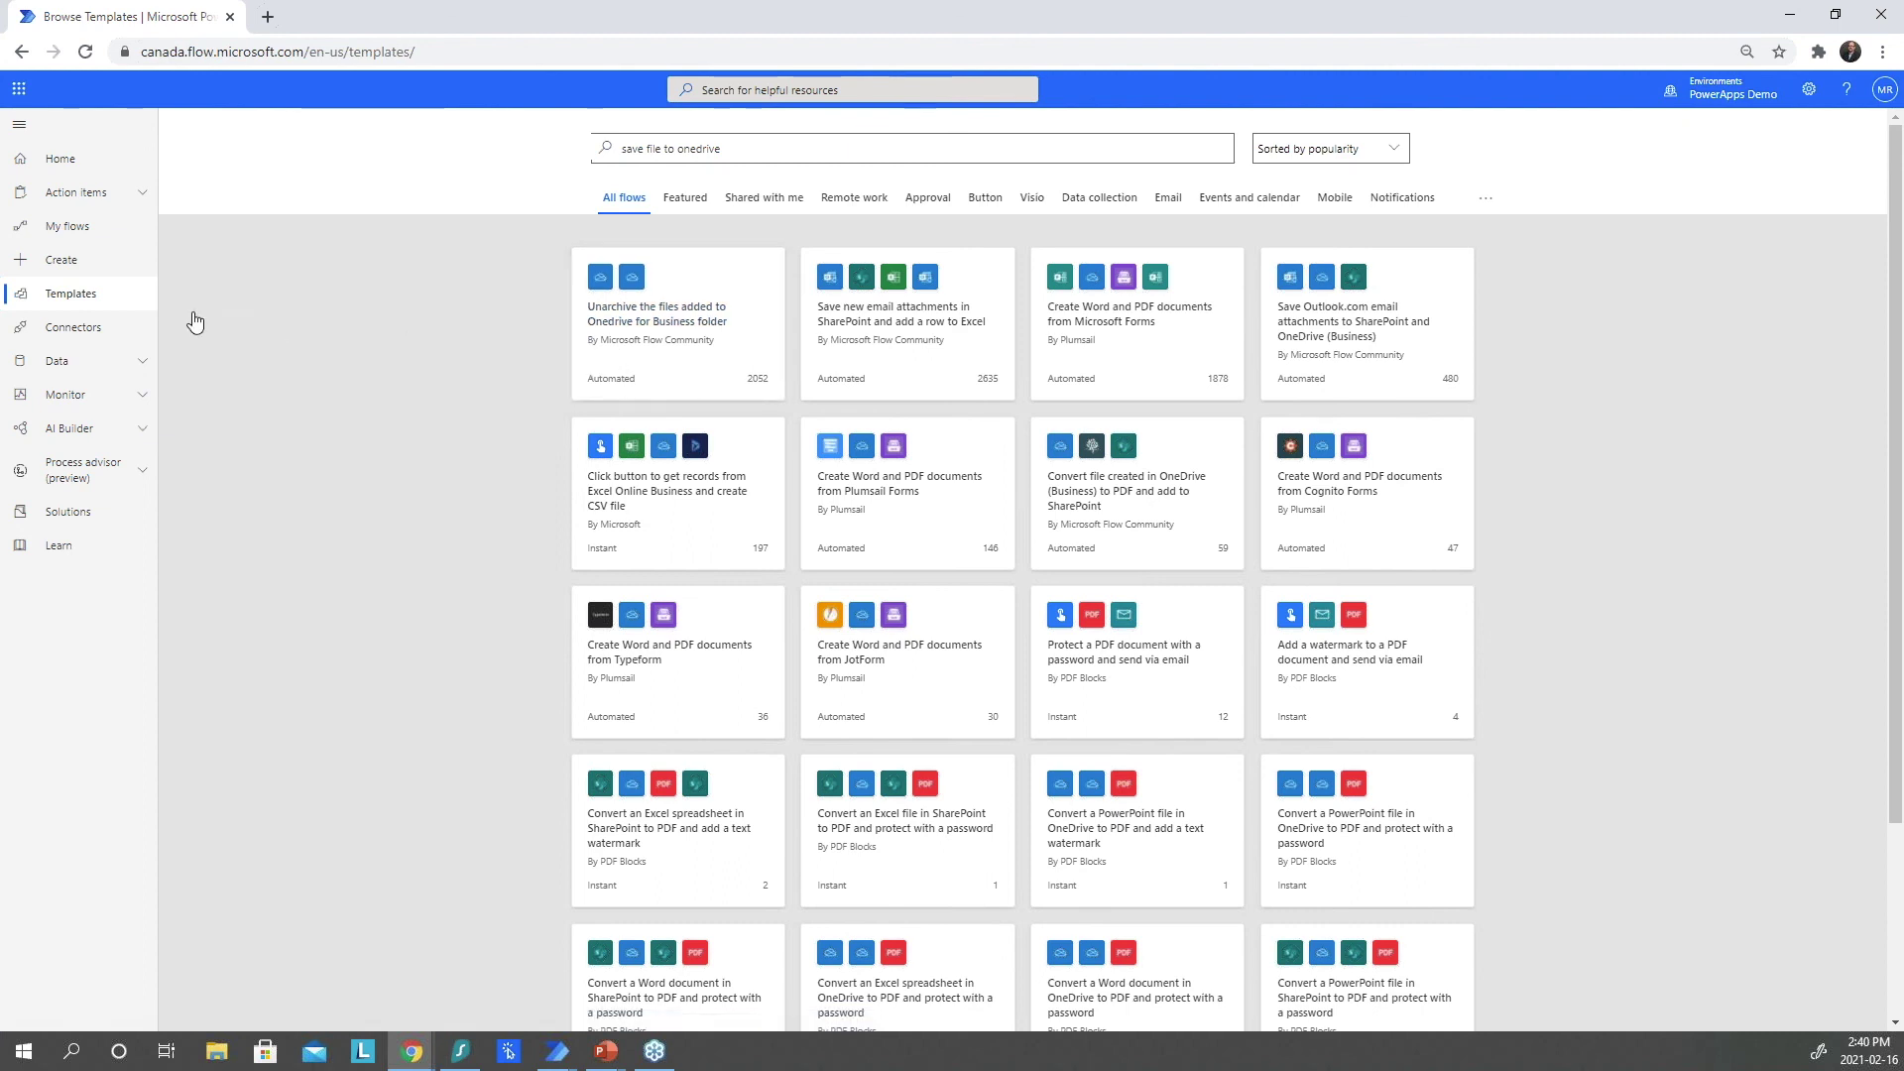
pyautogui.click(65, 230)
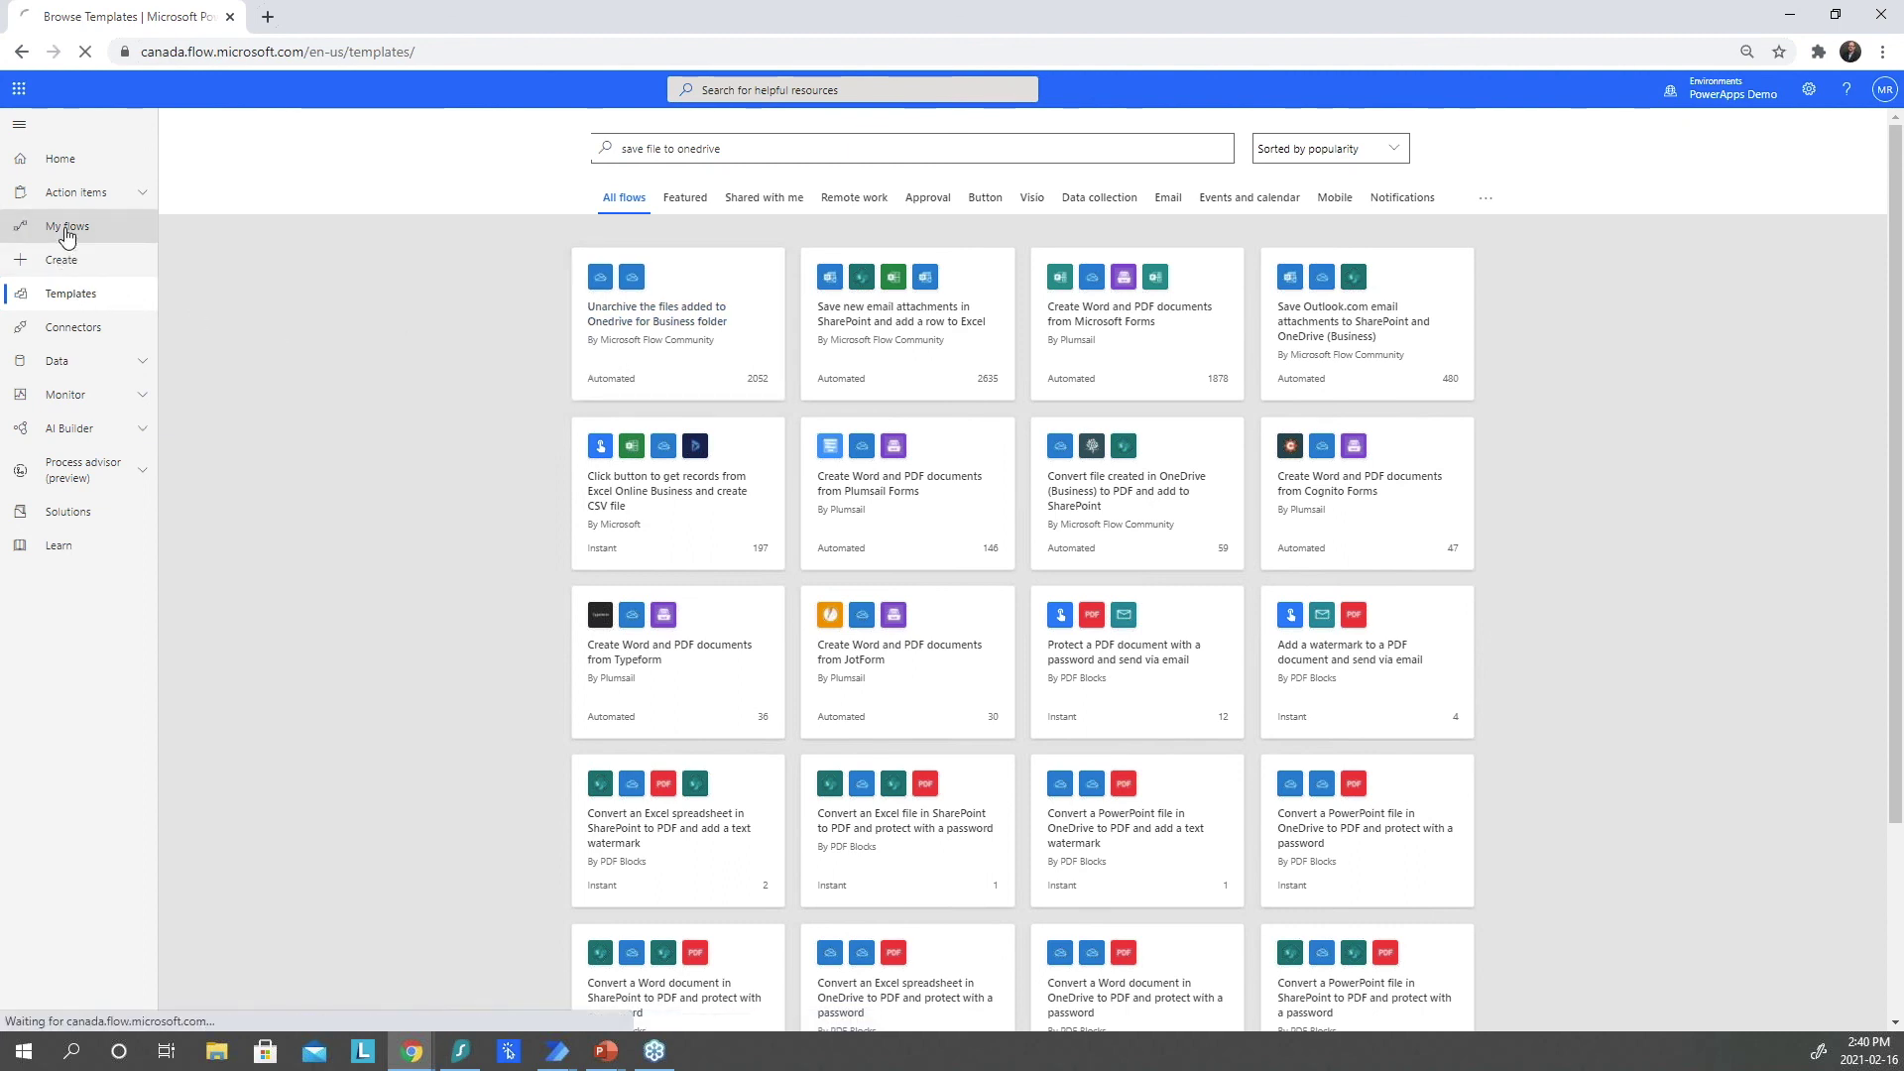